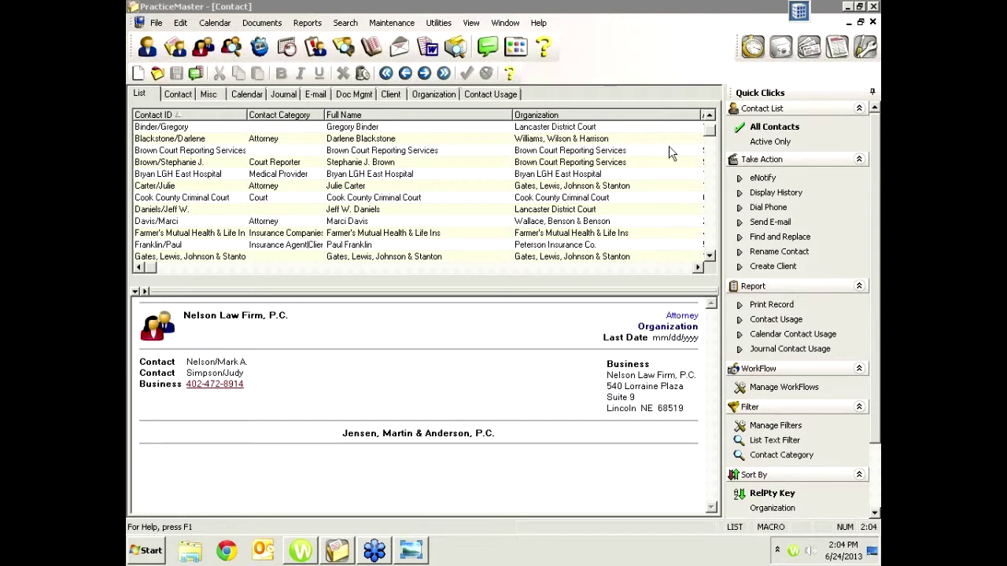
View the GoToWebinar control panel picture GTW.jpg in Windows Photo Viewer, and close it.
left_click(408, 553)
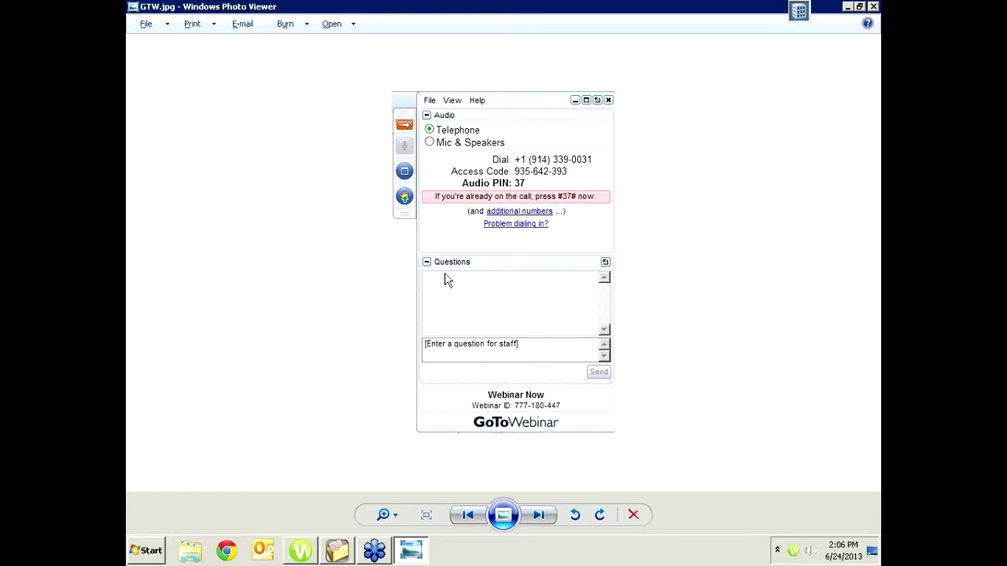
left_click(874, 8)
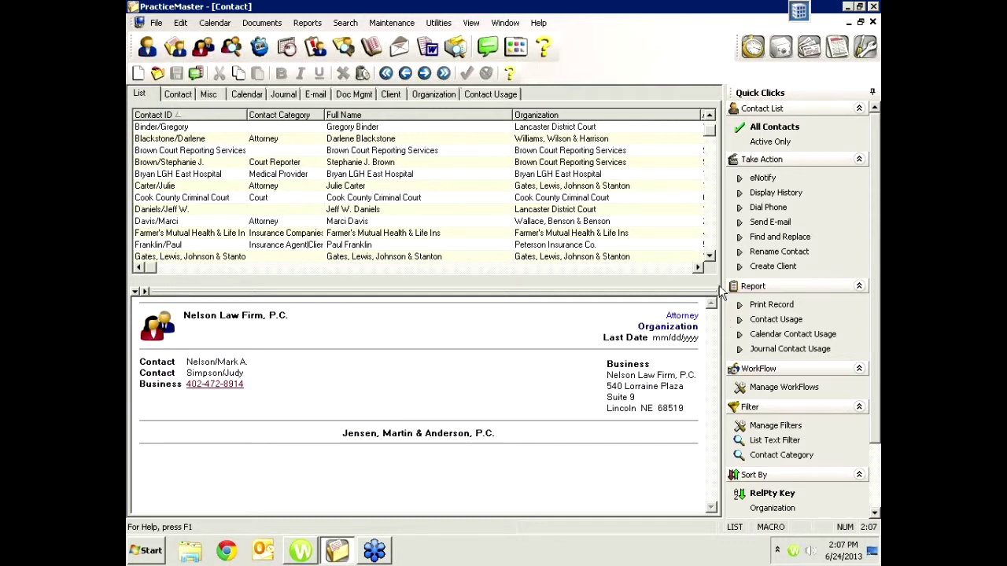
Close the contact list and open the notes of the client with the Simmons Construction matter.
left_click(873, 22)
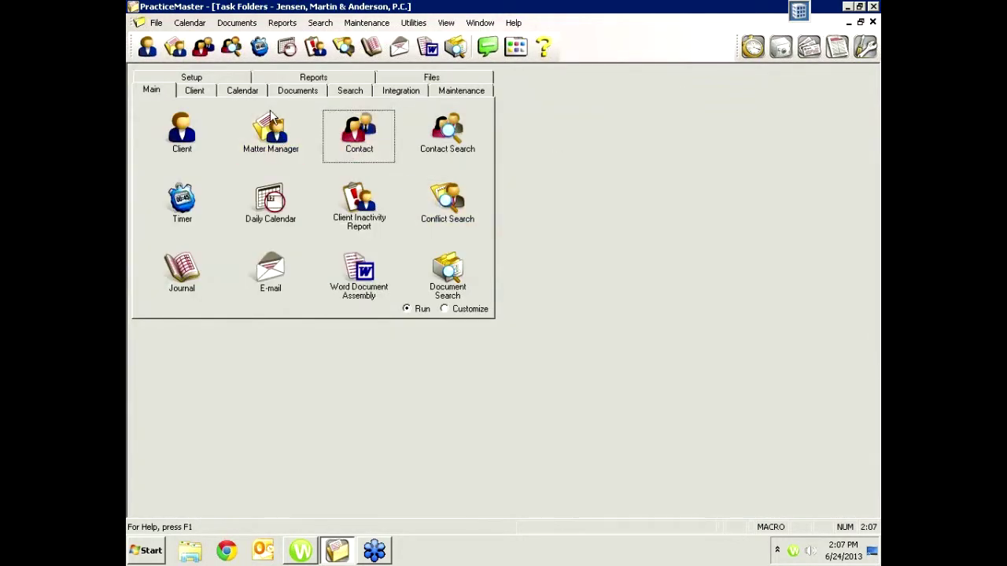
left_click(190, 131)
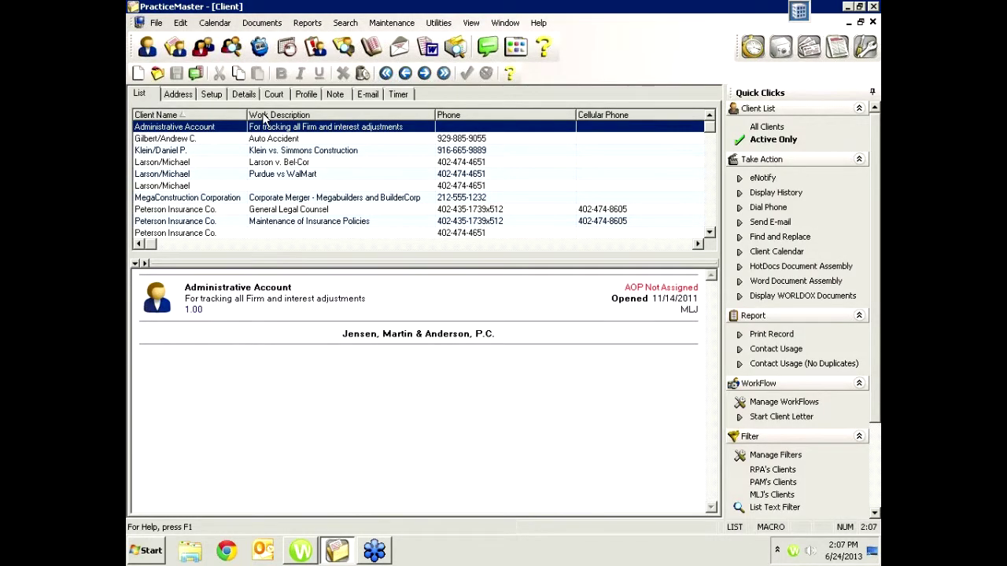
left_click(267, 150)
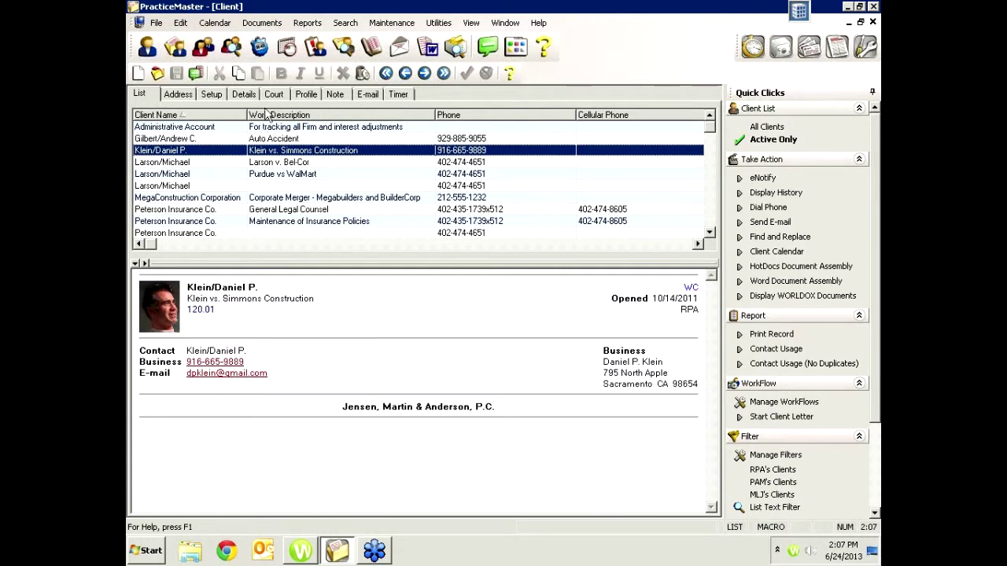
left_click(333, 95)
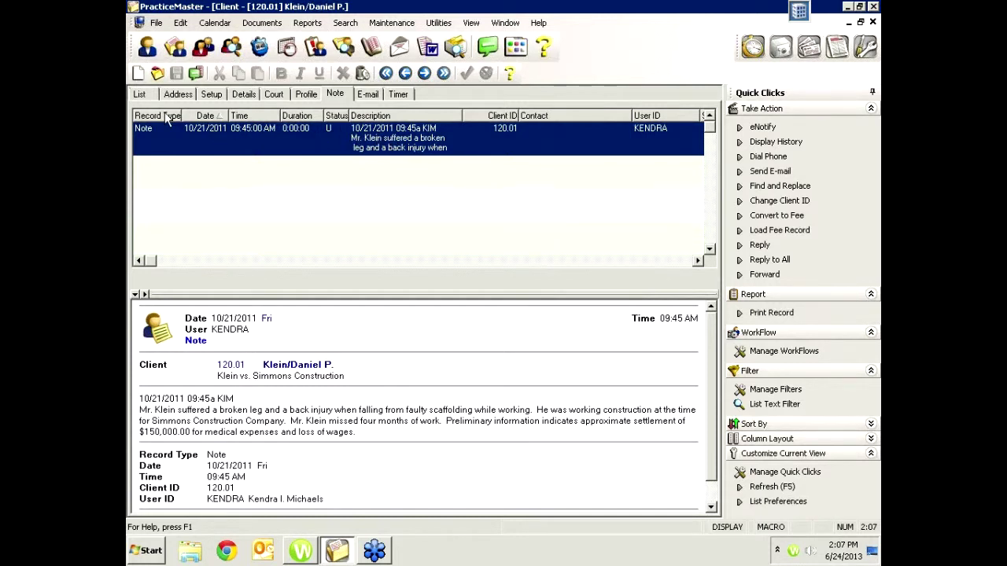
Add a new note for this client with the description "test conference with client".
left_click(140, 73)
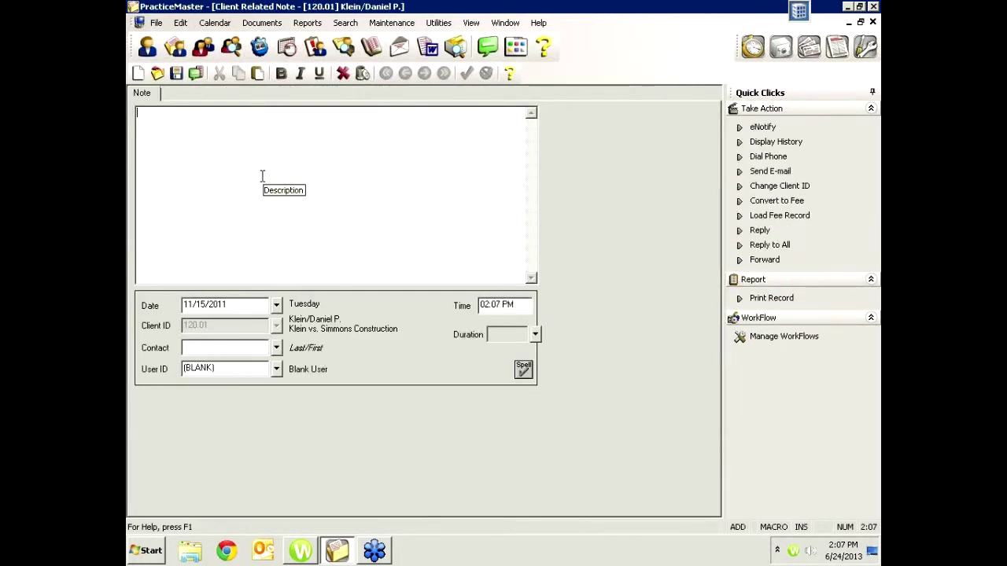
type("test conference with client")
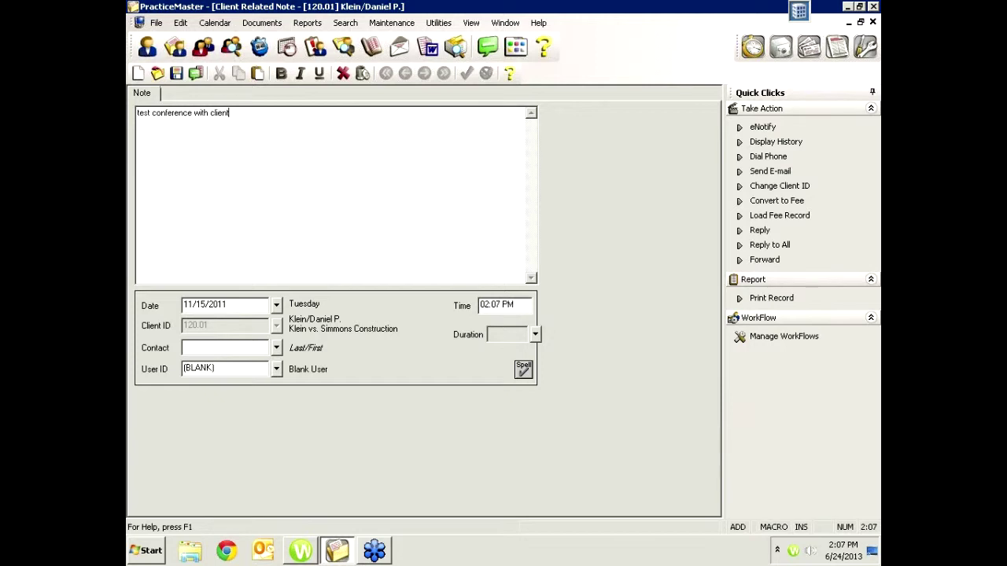
key("Return")
key("Return")
key("Return")
key("Return")
Save the note and convert it to a fee, removing "test" from the fee description.
left_click(767, 201)
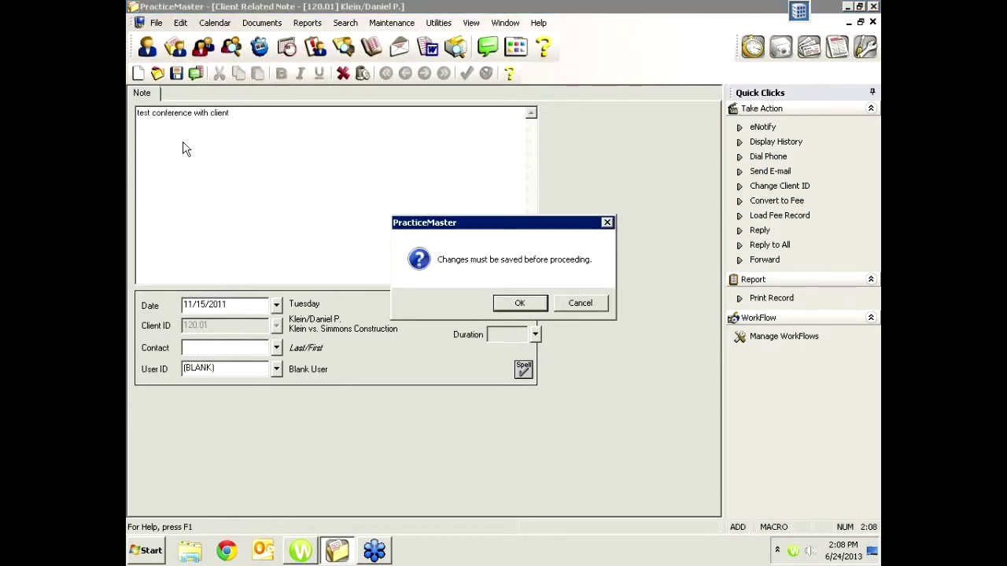
left_click(518, 304)
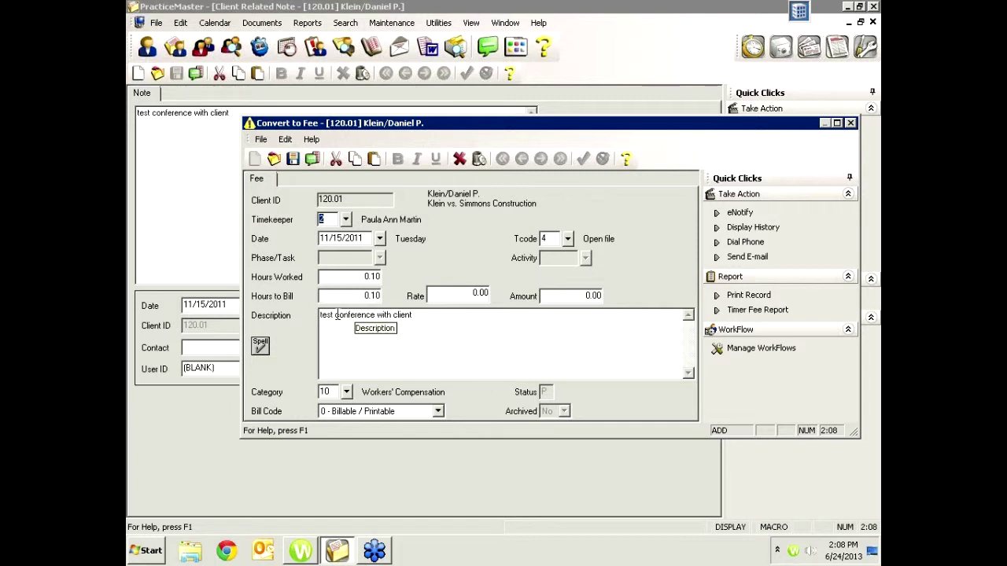
left_click_drag(336, 315, 319, 315)
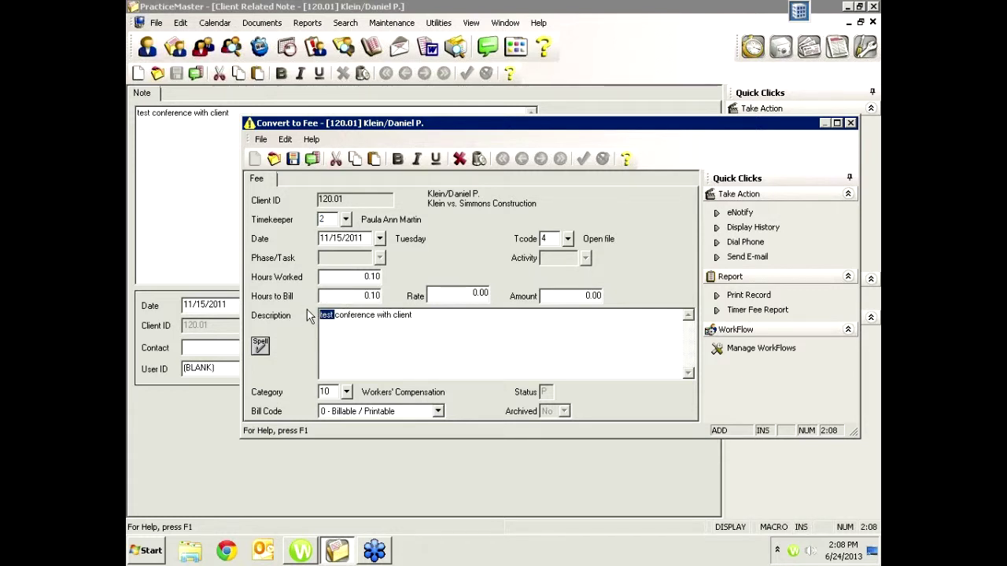
key("Delete")
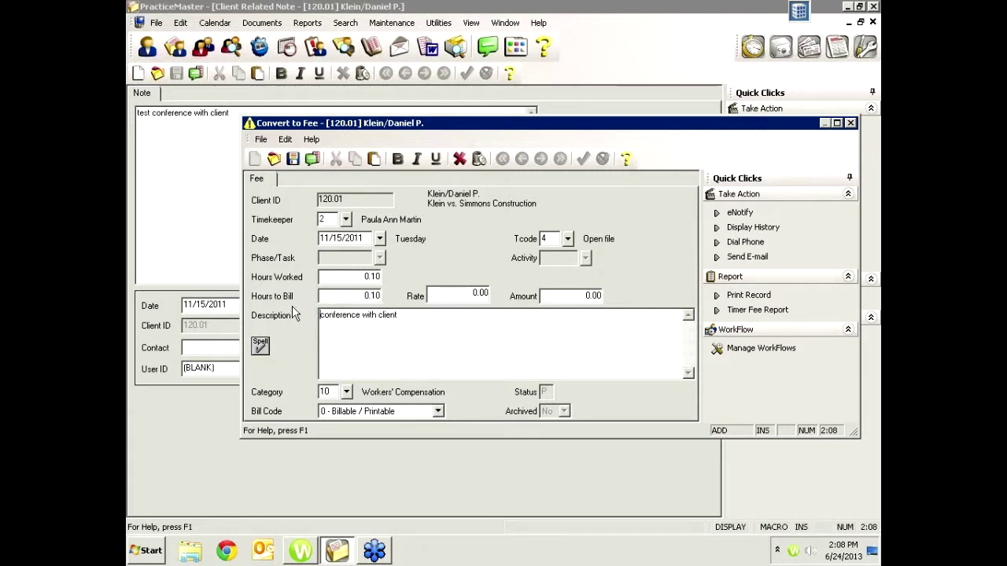
Set the fee's hours worked to 4.00 and select its description text.
left_click(354, 276)
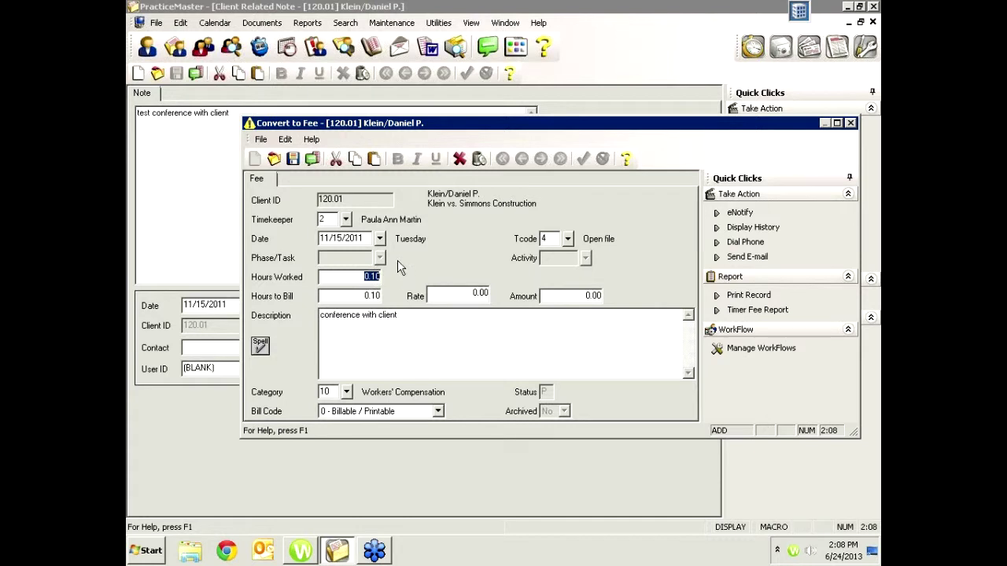
type("4.")
key("Tab")
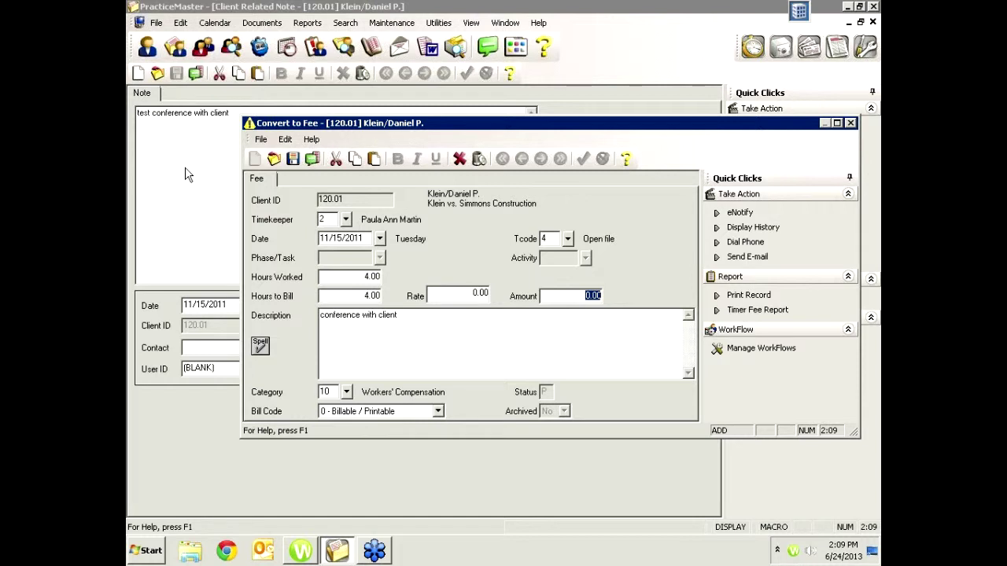
left_click(412, 314)
triple_click(365, 314)
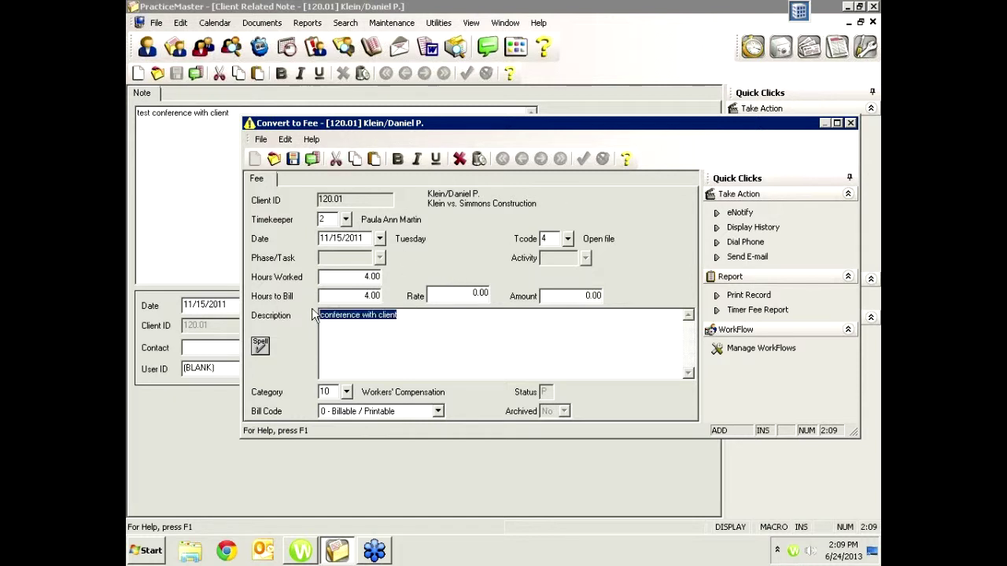
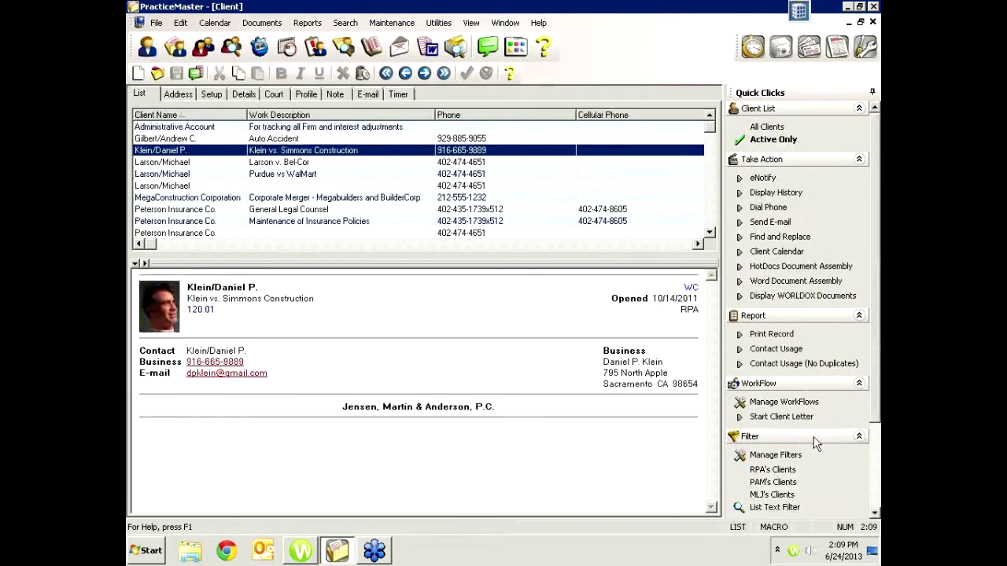
Configure the client pages to display the Fee Page.
left_click_drag(874, 417, 875, 509)
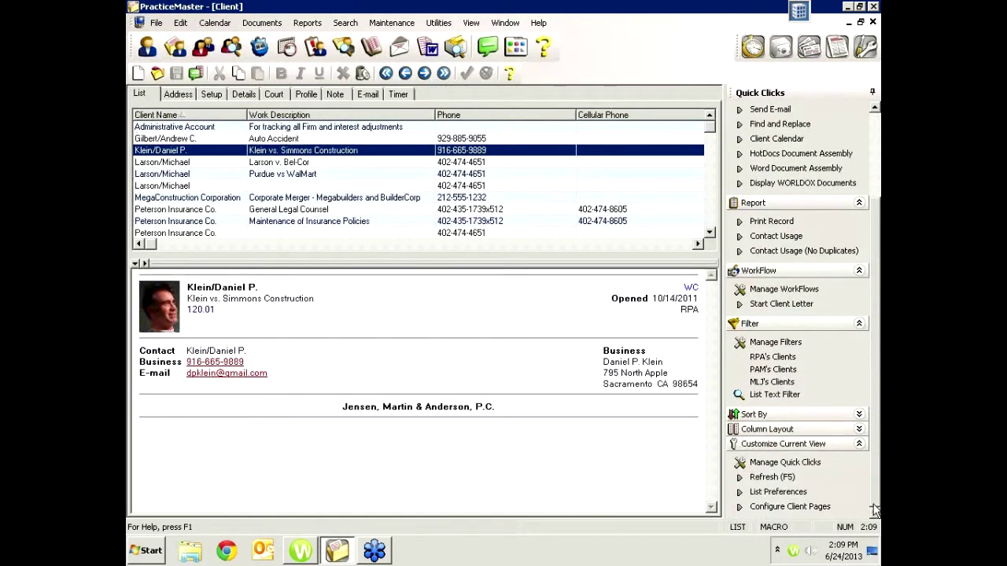
left_click(759, 508)
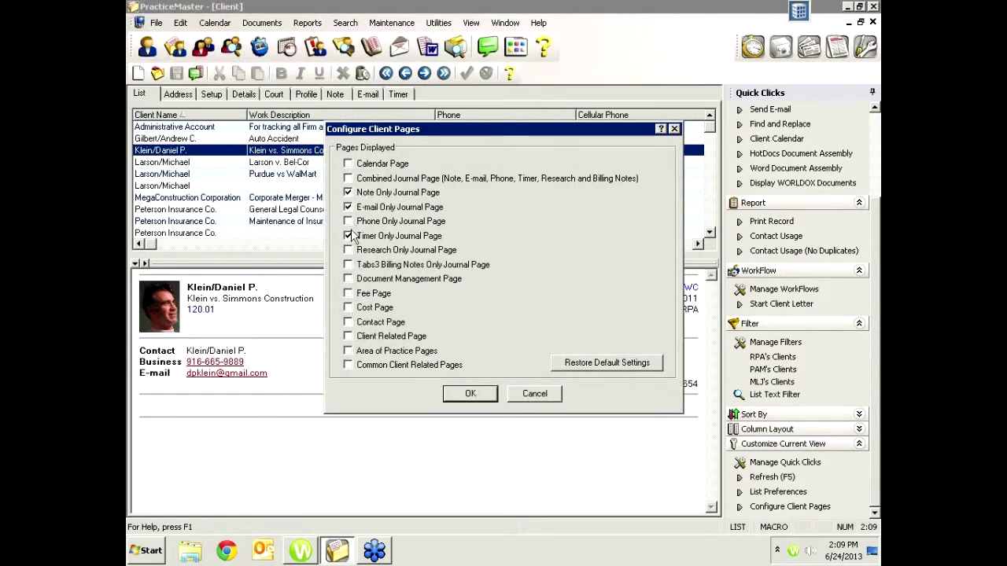
left_click(348, 294)
left_click(469, 393)
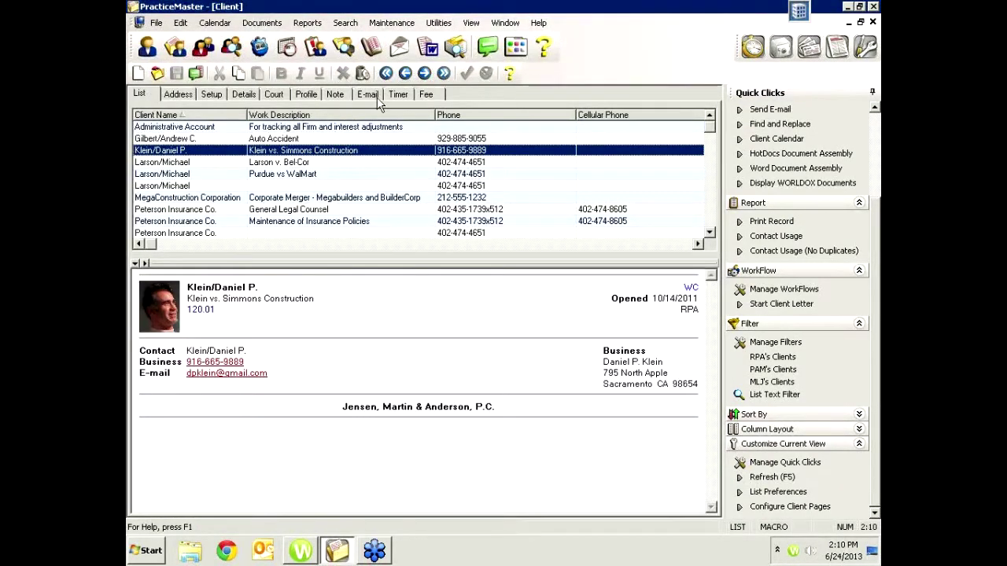
Examine the end of the client's fee list for the converted fee, and close the client file.
left_click(431, 96)
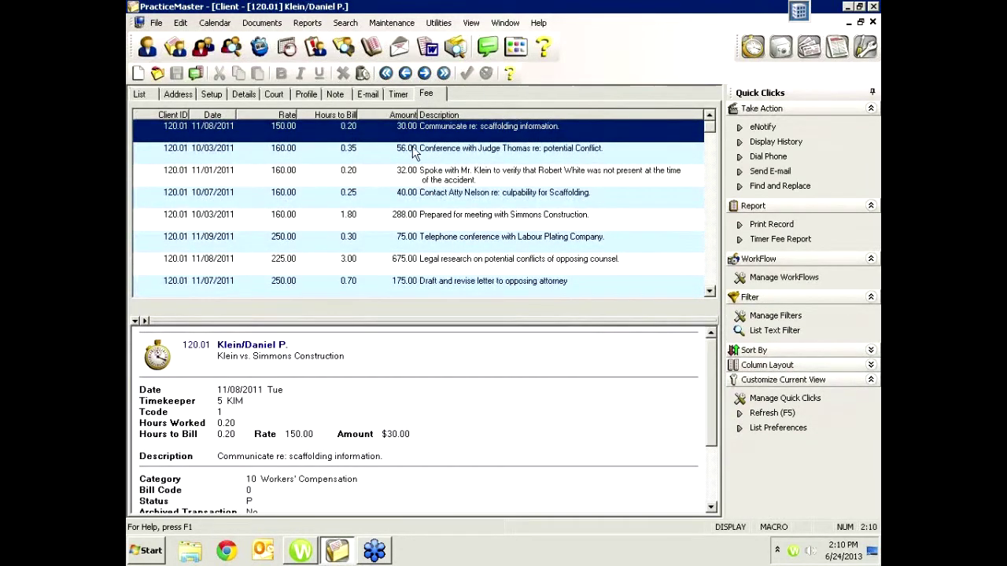
left_click(707, 284)
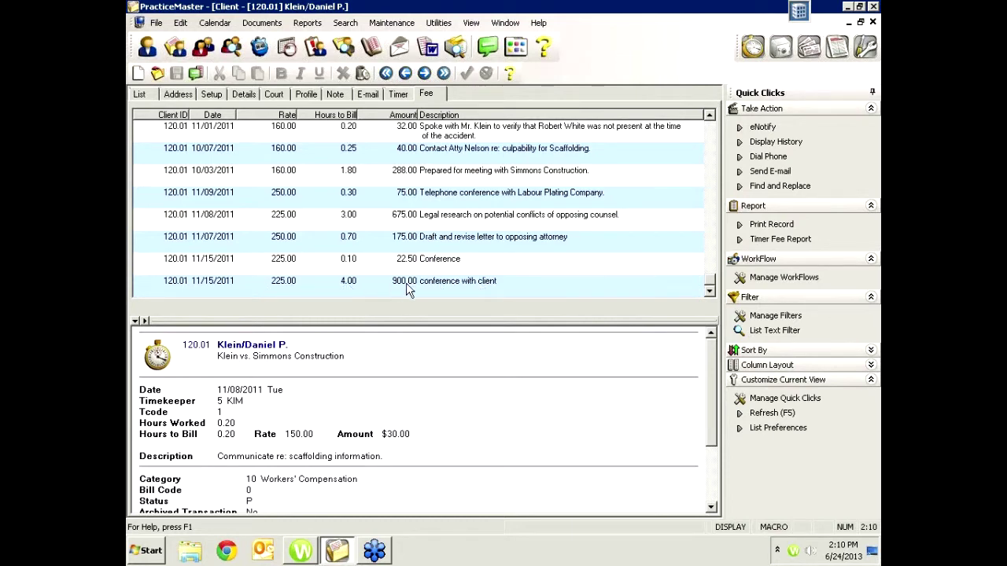
left_click(872, 22)
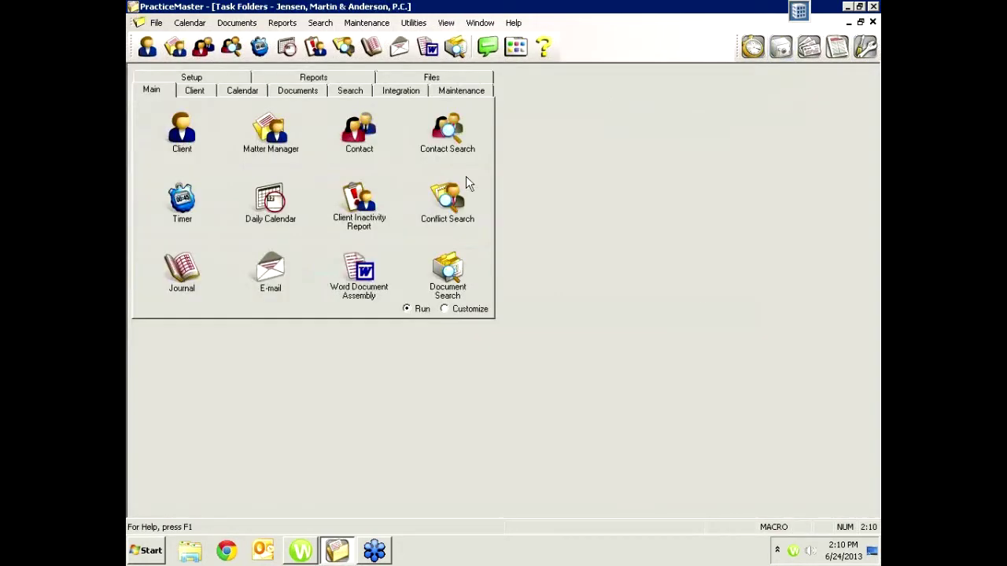
Reopen the client file, check the same client's notes for the converted note, and close the file.
left_click(193, 133)
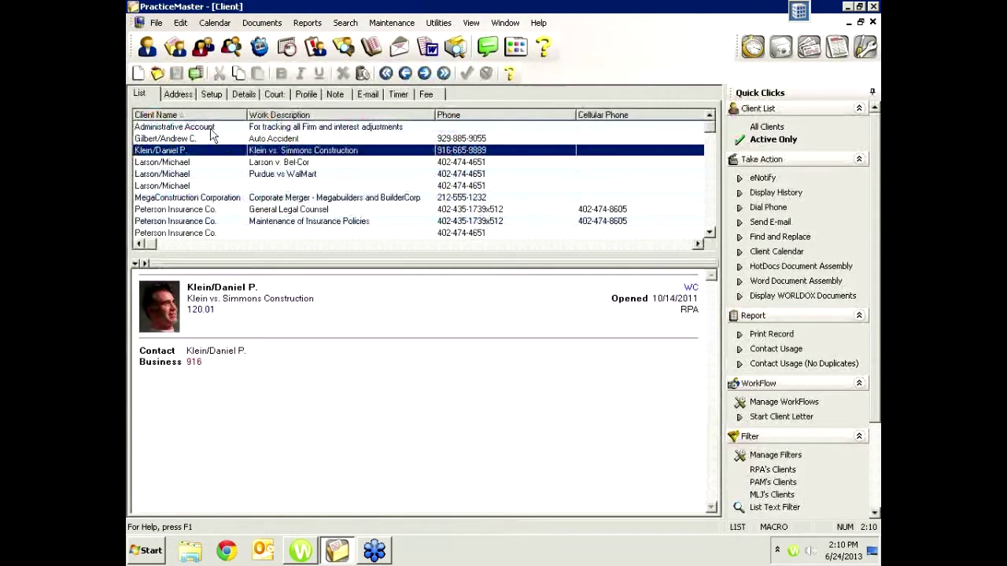
left_click(335, 94)
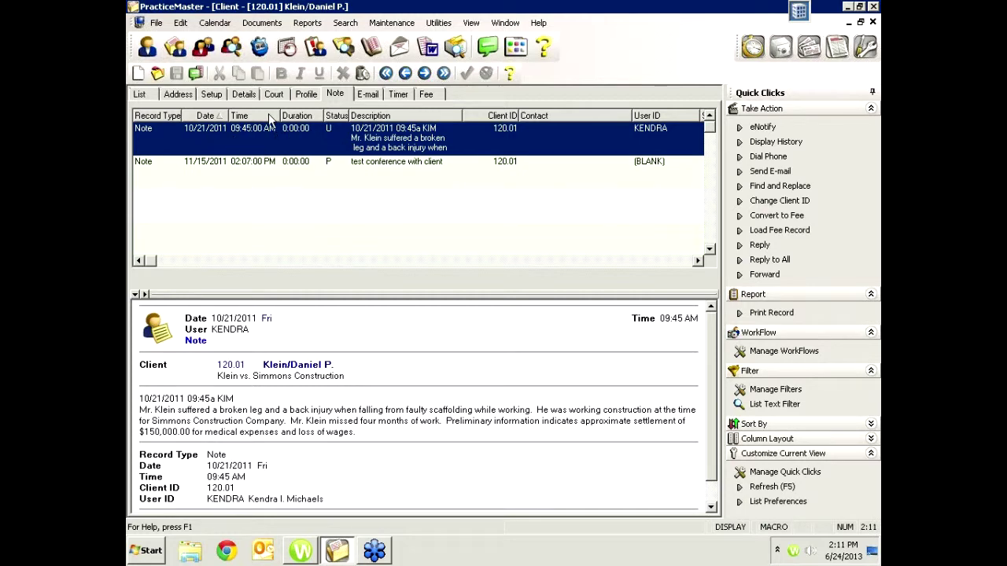
left_click(871, 22)
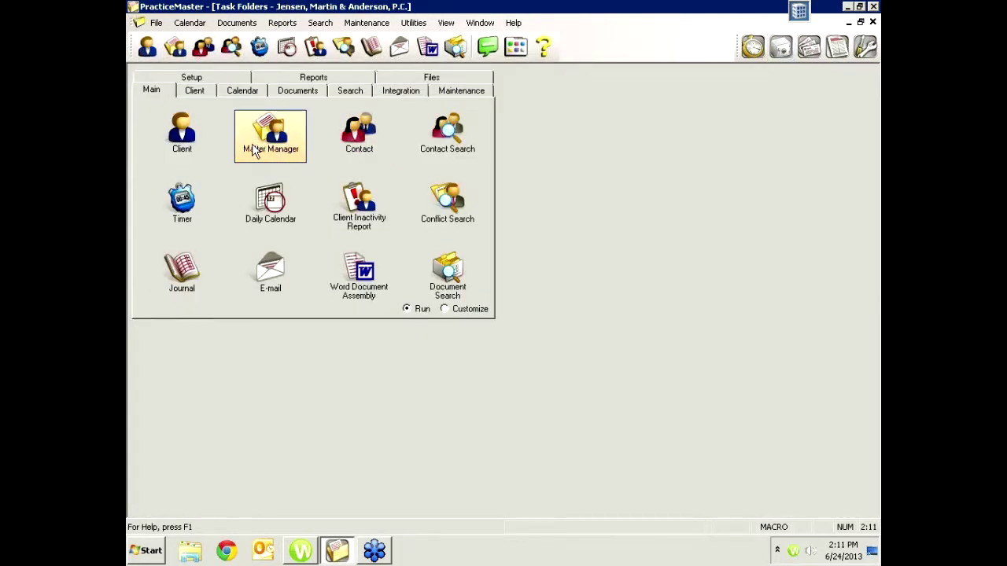
left_click(189, 144)
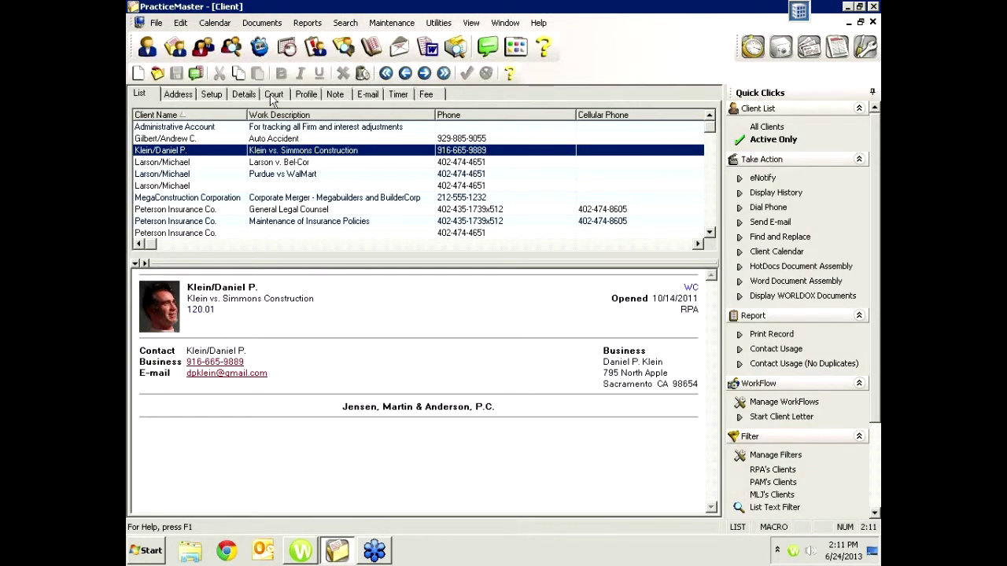
left_click(873, 22)
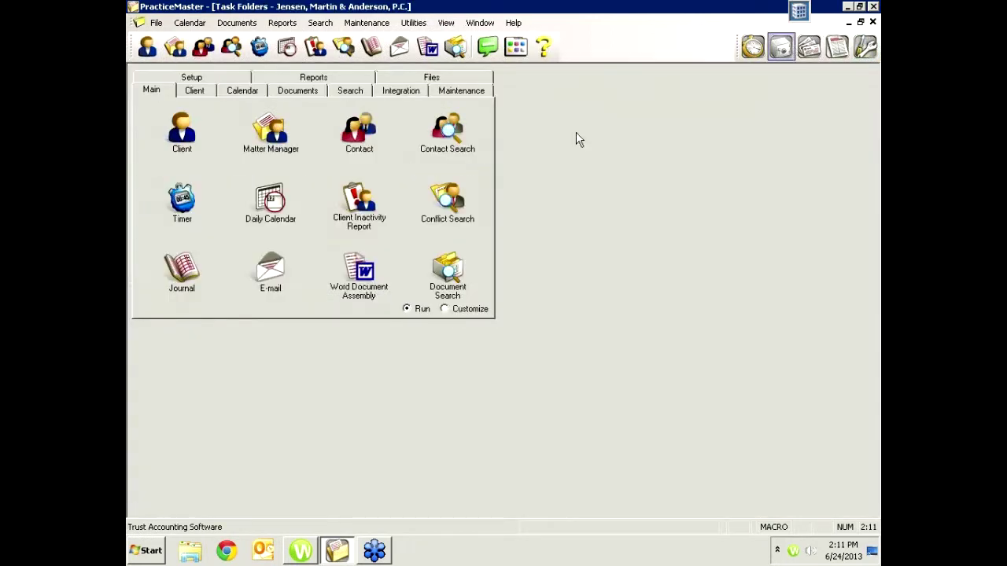
Convert the 9:30am meeting on Tuesday, November 15 in the Daily Calendar to a fee for the Purdue vs WalMart client.
left_click(267, 201)
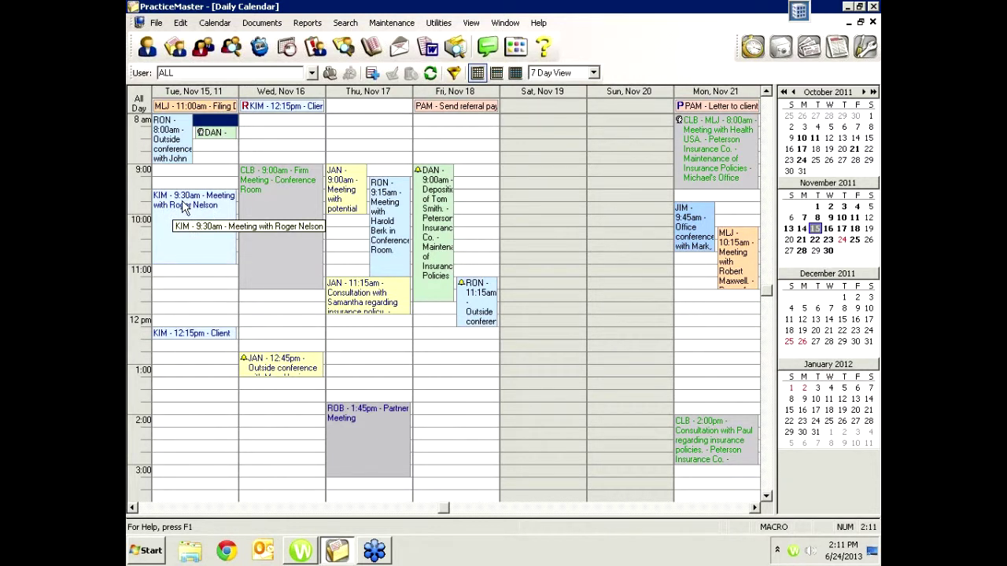
double_click(184, 206)
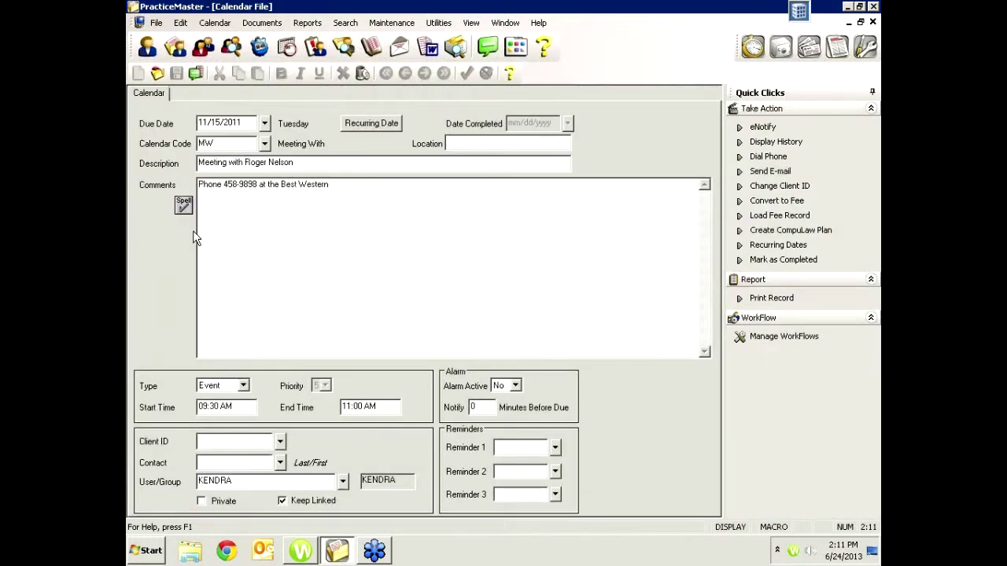
left_click(767, 202)
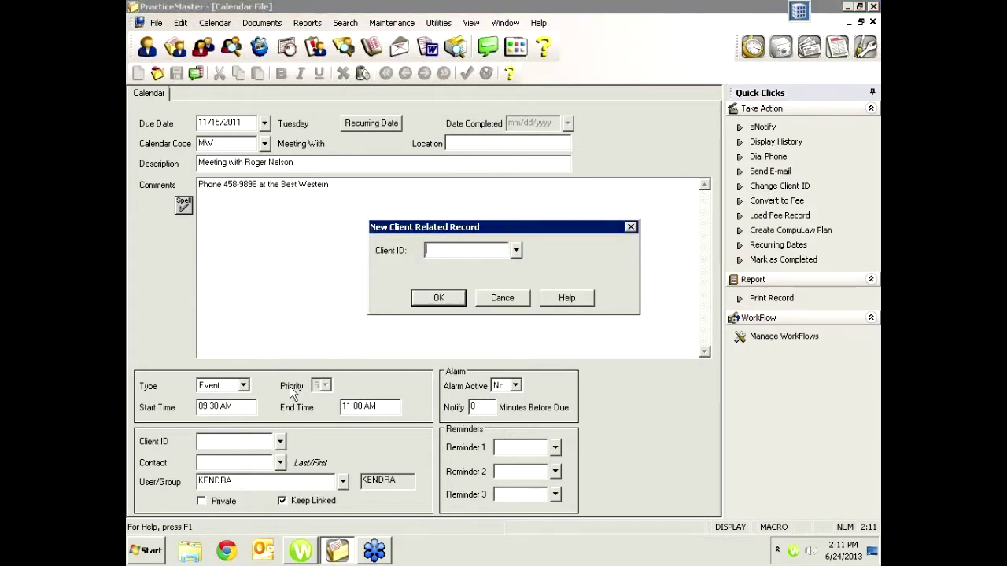
left_click(515, 251)
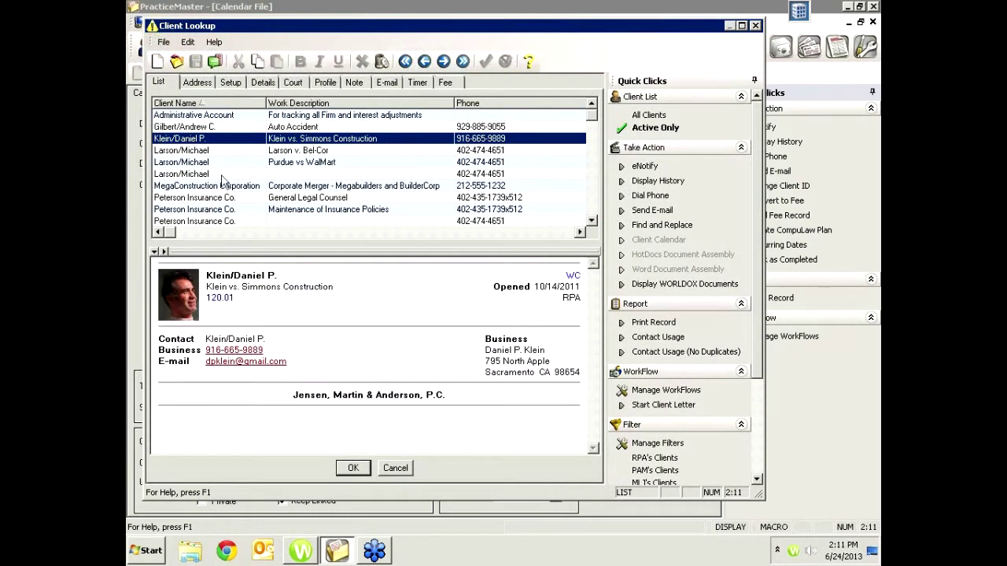
double_click(201, 172)
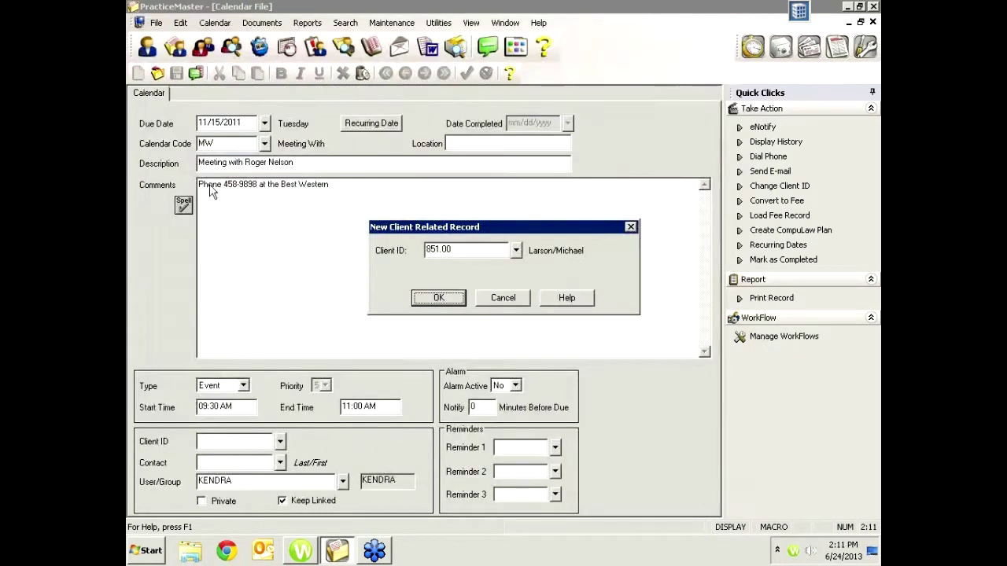
left_click(439, 298)
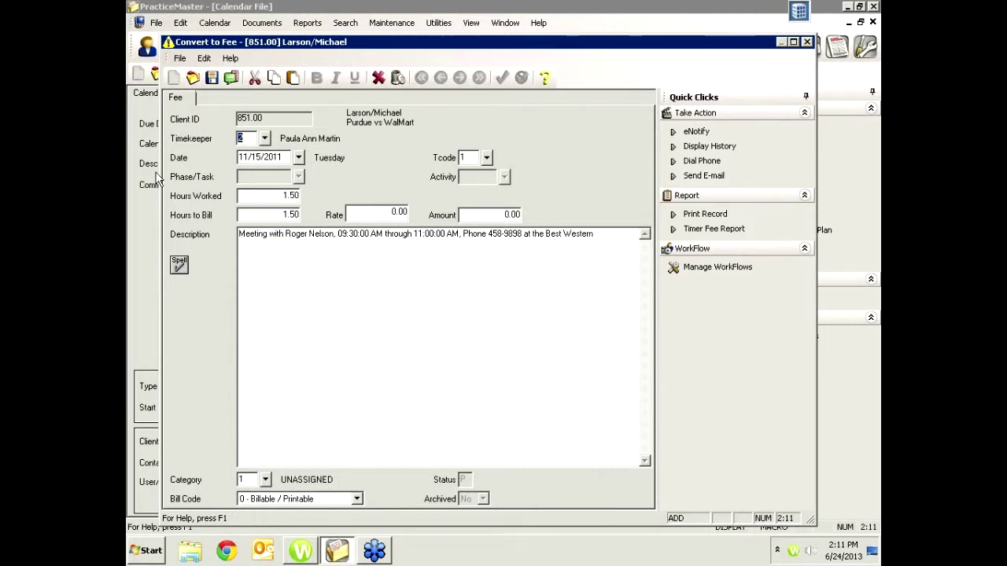
Move the Convert to Fee window off the calendar record and select the fee's description text for comparison.
left_click_drag(397, 48, 595, 66)
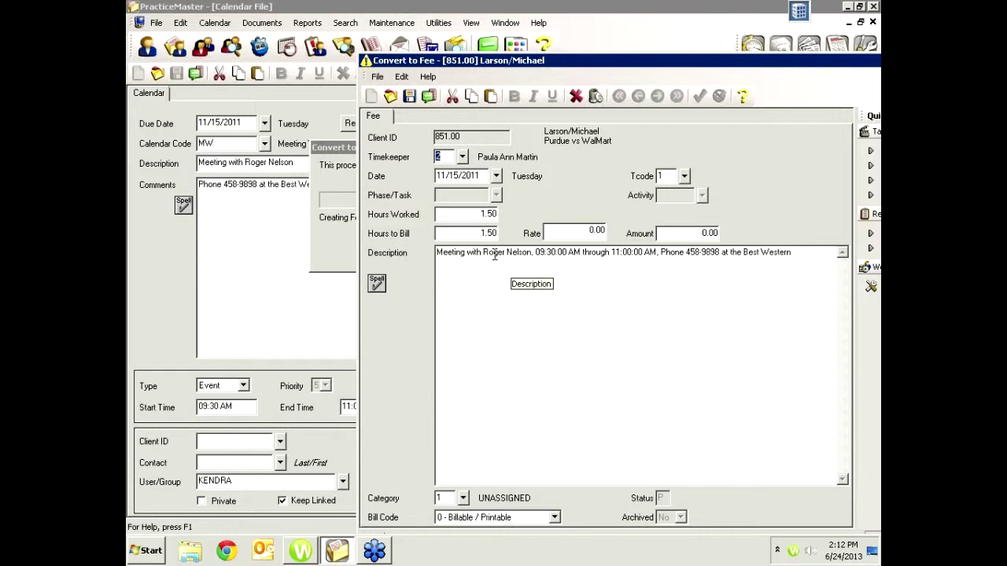
left_click_drag(790, 253, 540, 259)
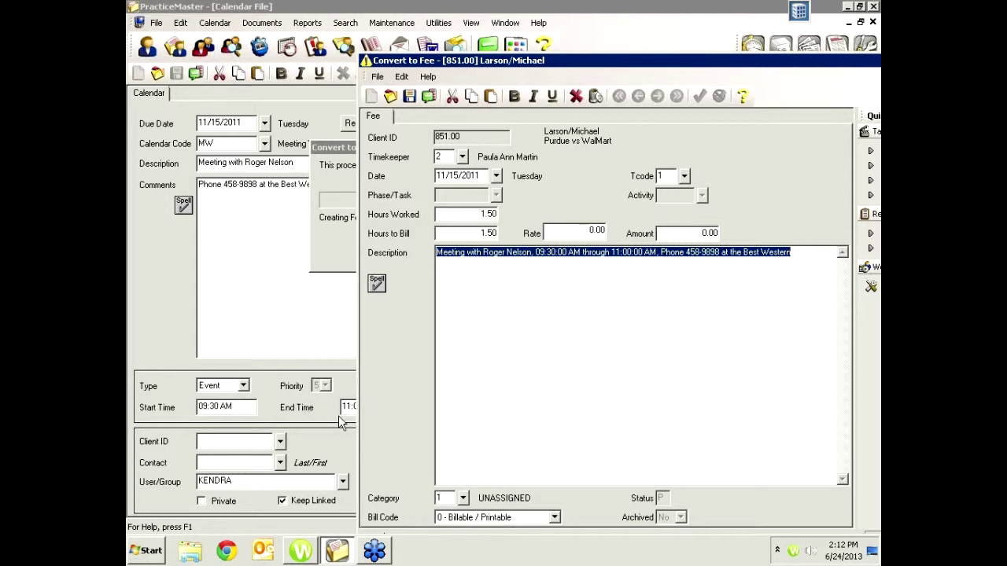
Select the fee's hours worked for review, then close the Convert to Fee window and the meeting's calendar record.
left_click(465, 215)
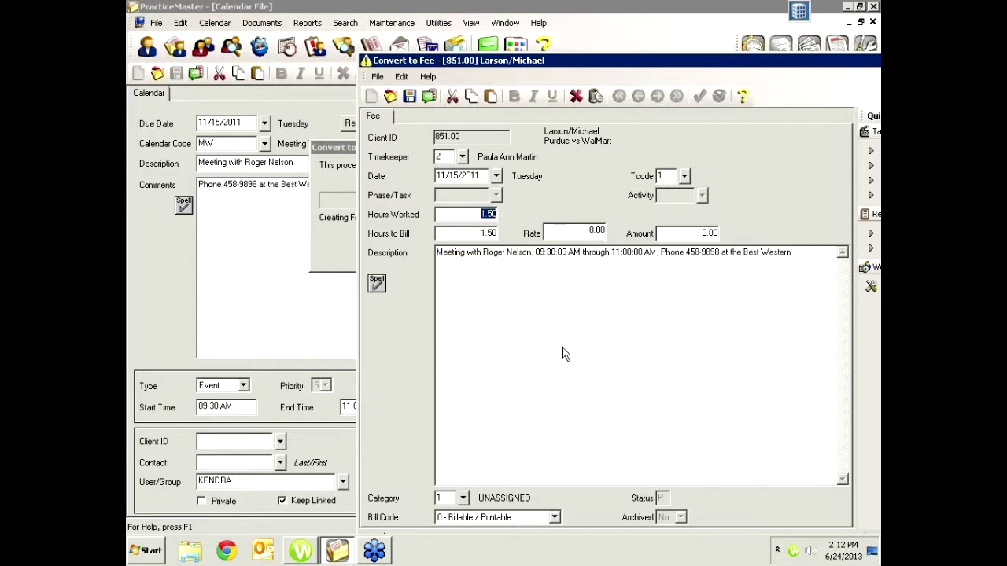
left_click_drag(710, 63, 483, 74)
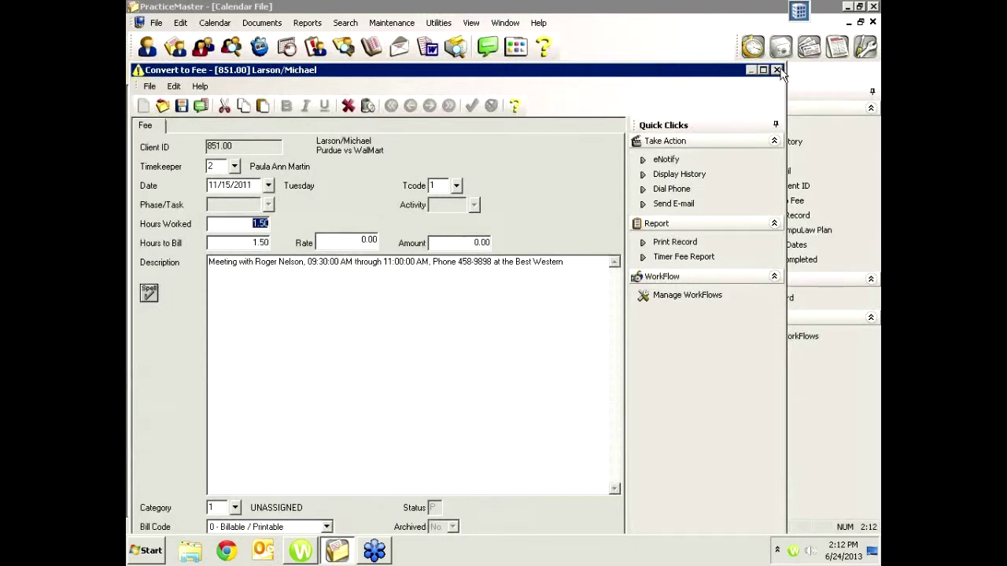
left_click(777, 70)
left_click(479, 347)
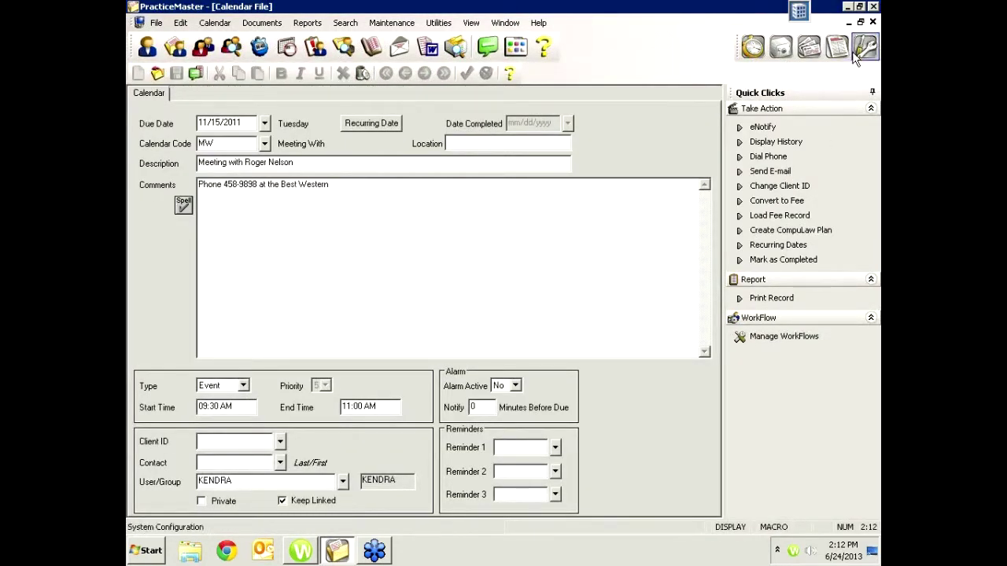
left_click(872, 22)
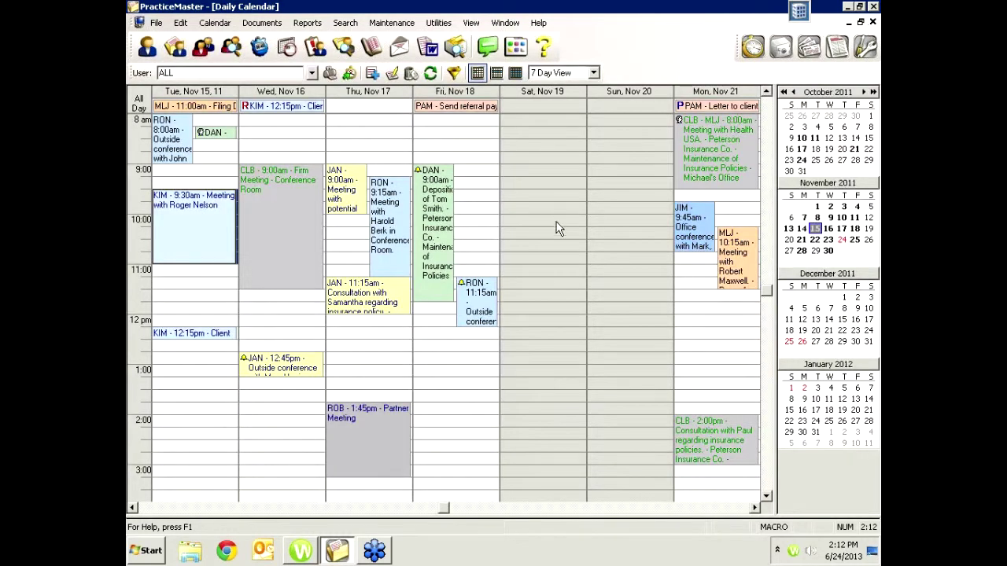
Switch to Outlook using the offered profile and select today's Ruby Mail message in the Inbox.
left_click(265, 553)
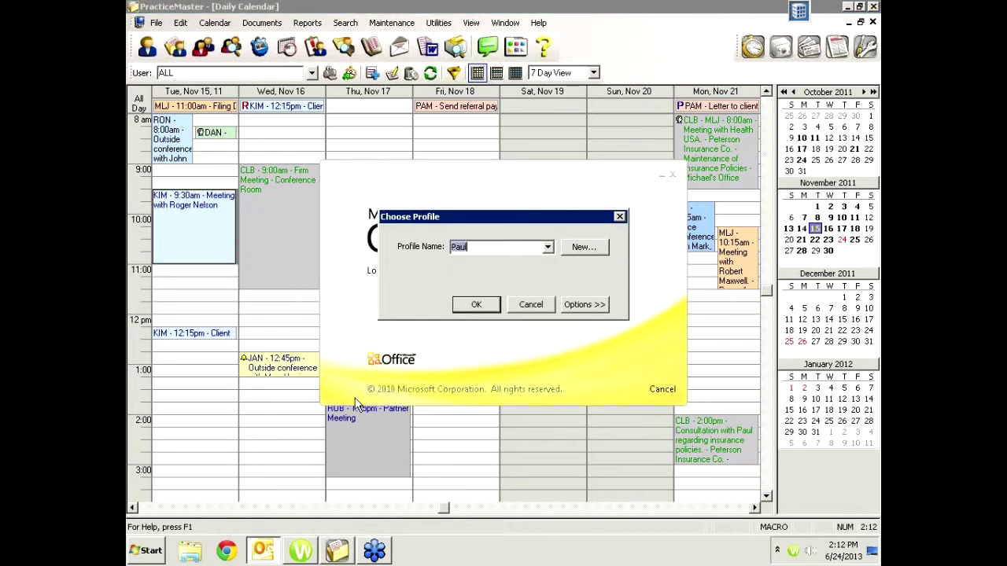
left_click(475, 304)
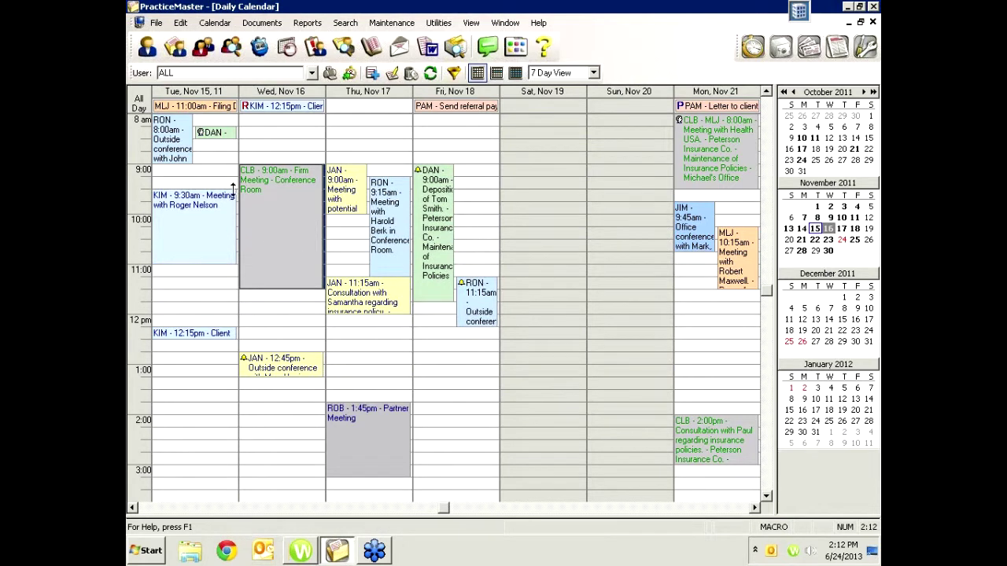
left_click(264, 551)
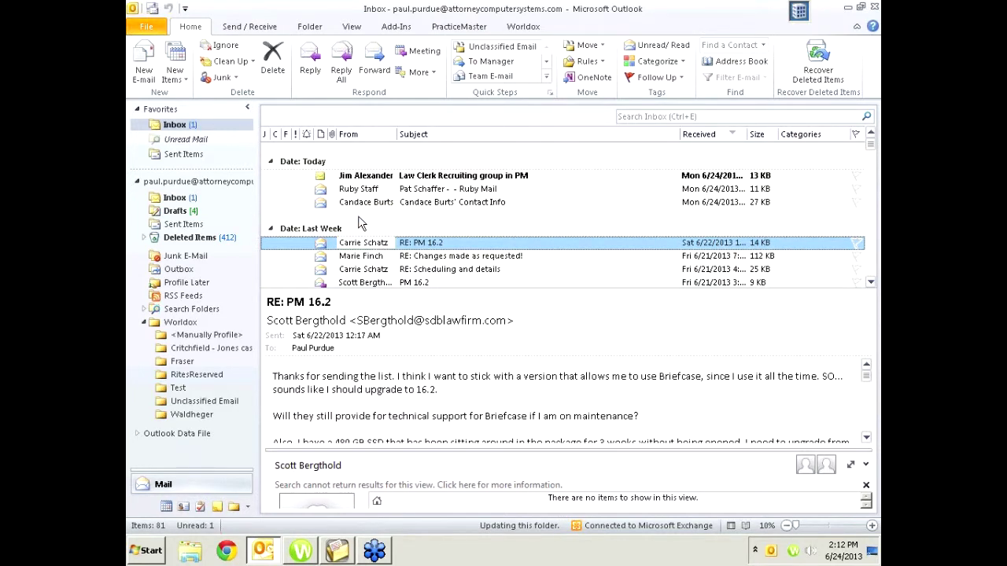
left_click(369, 192)
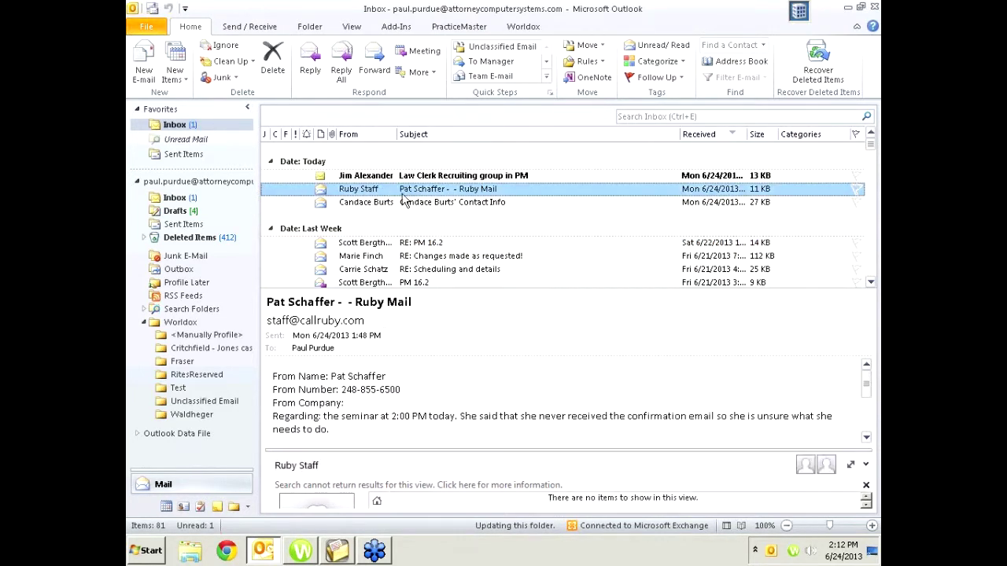
Convert the selected e-mail to a PracticeMaster fee for the Larson v. Bel-Cor client and save the fee.
left_click(457, 28)
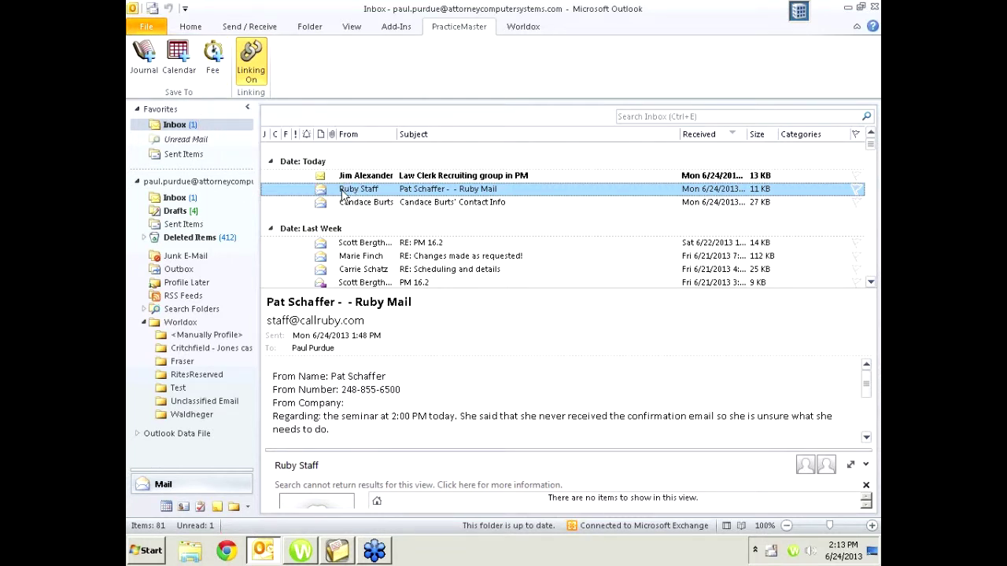
left_click(214, 61)
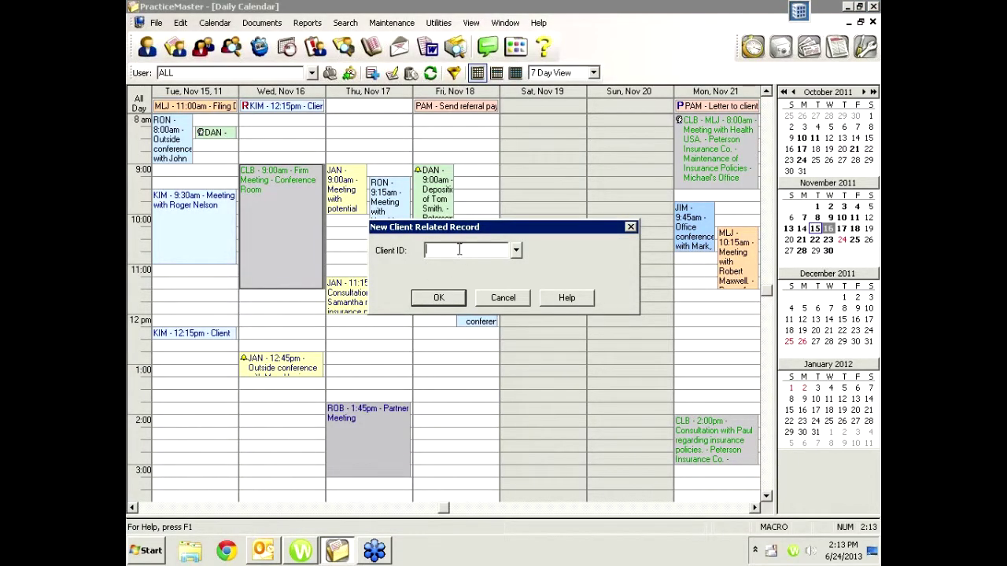
left_click(516, 250)
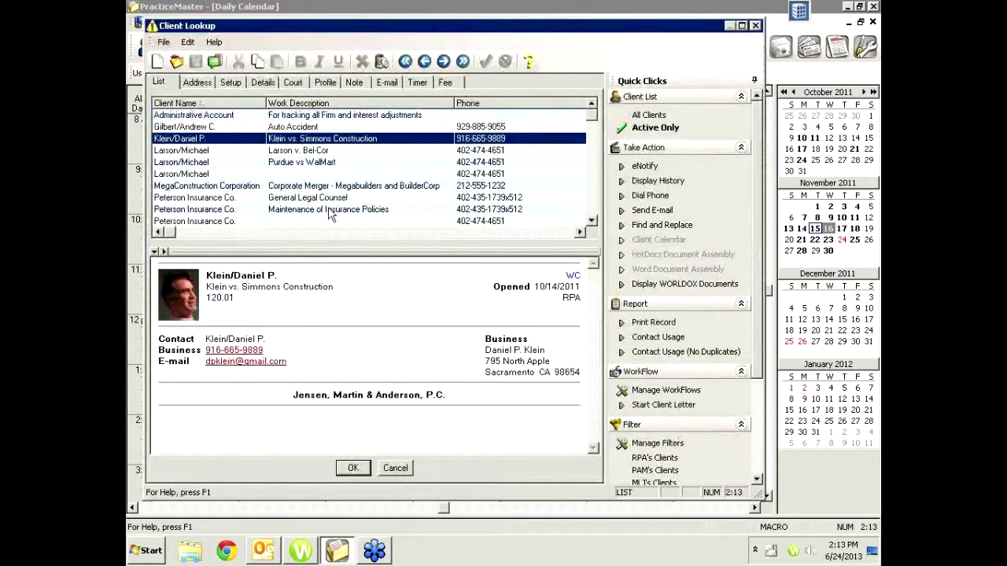
double_click(273, 155)
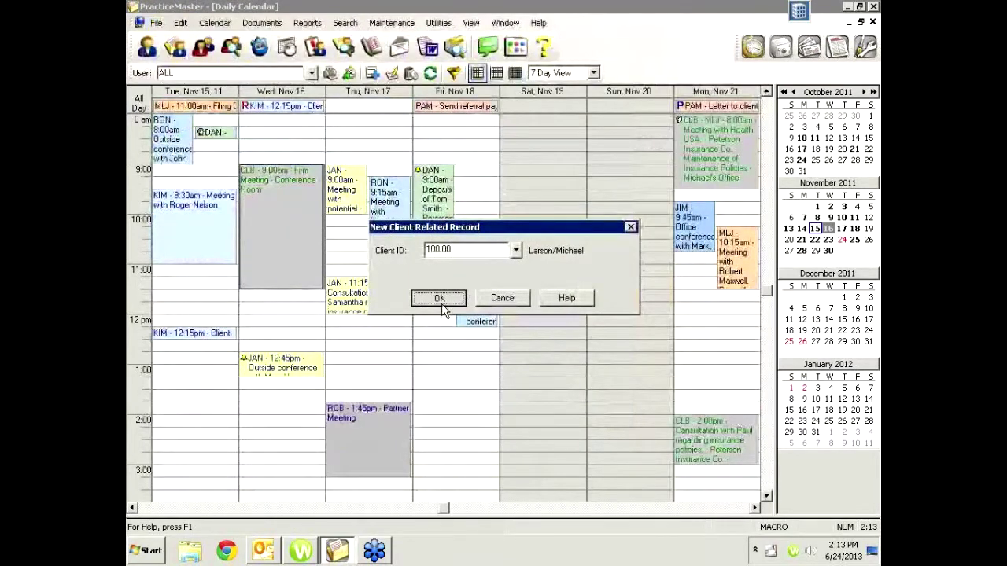
left_click(438, 298)
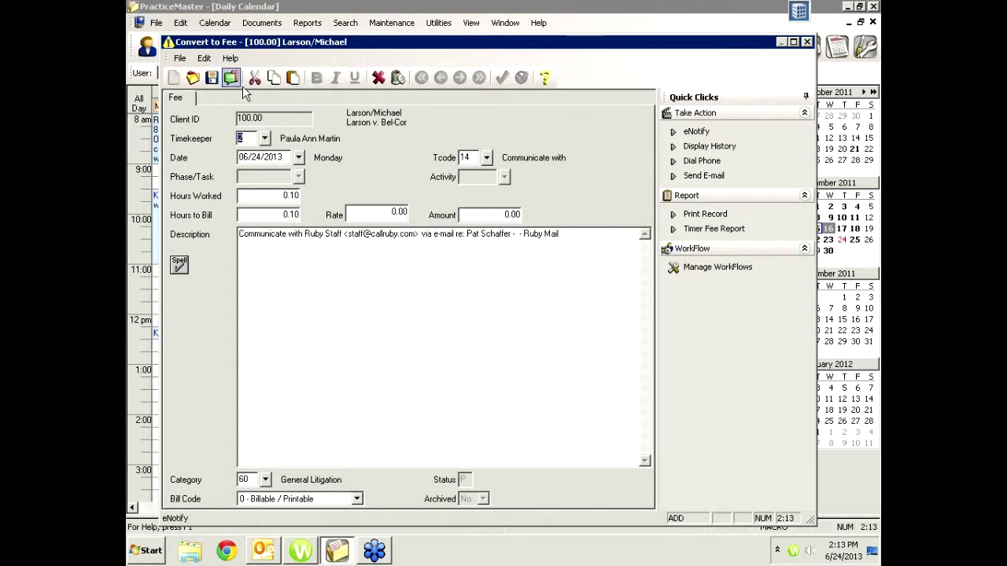
left_click(211, 78)
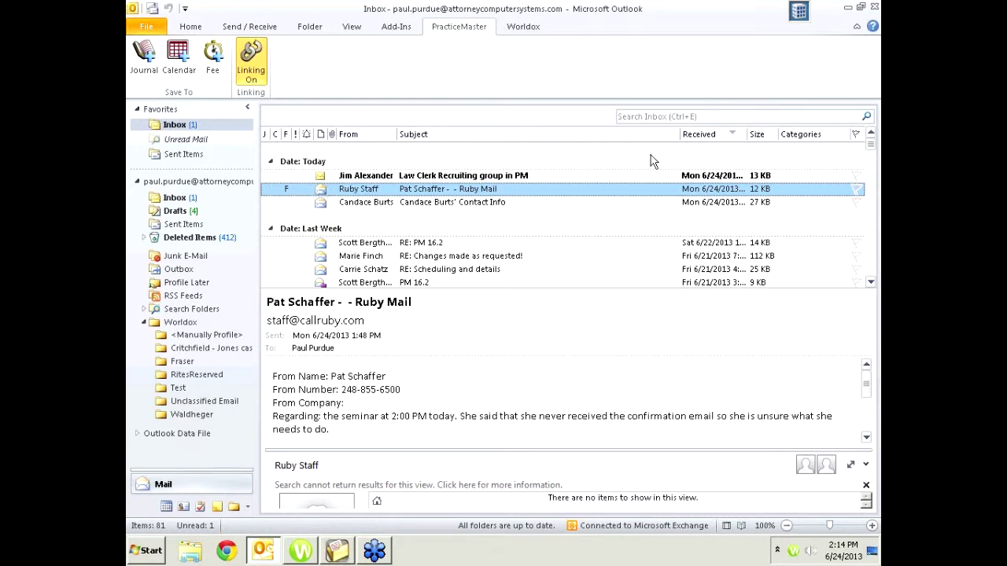
Close Outlook and dismiss the PracticeMaster notice about new Outlook columns, choosing not to show it again.
left_click(874, 9)
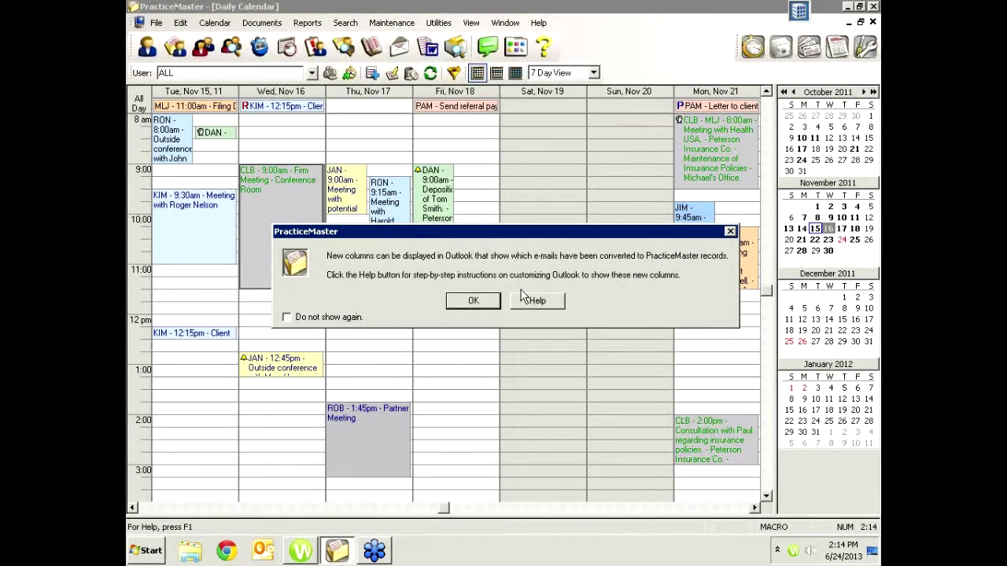
left_click(287, 317)
left_click(467, 301)
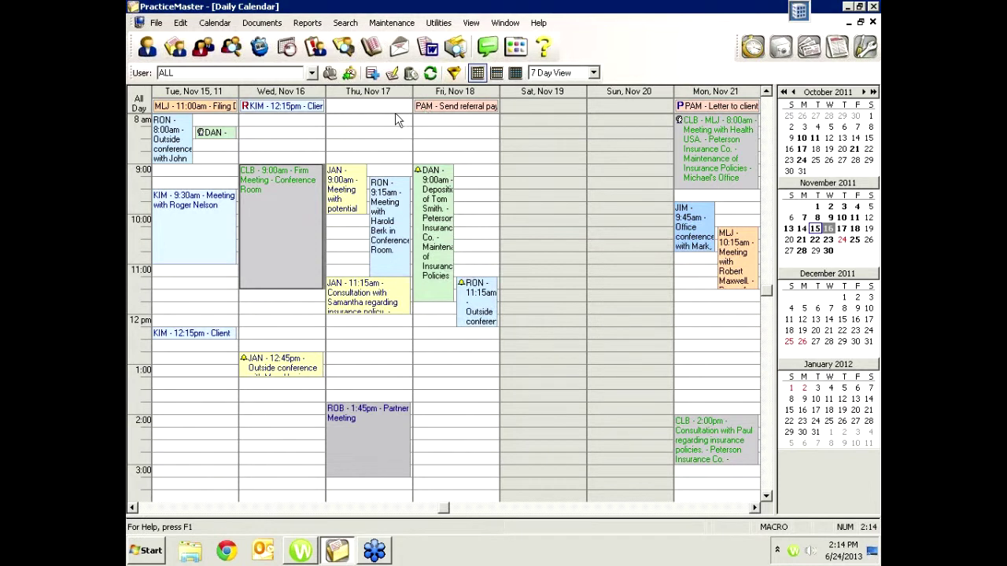
Open the Convert to Fee settings and compare the calendar's default timekeeper options, leaving Timekeeper used for last fee selected.
left_click(396, 27)
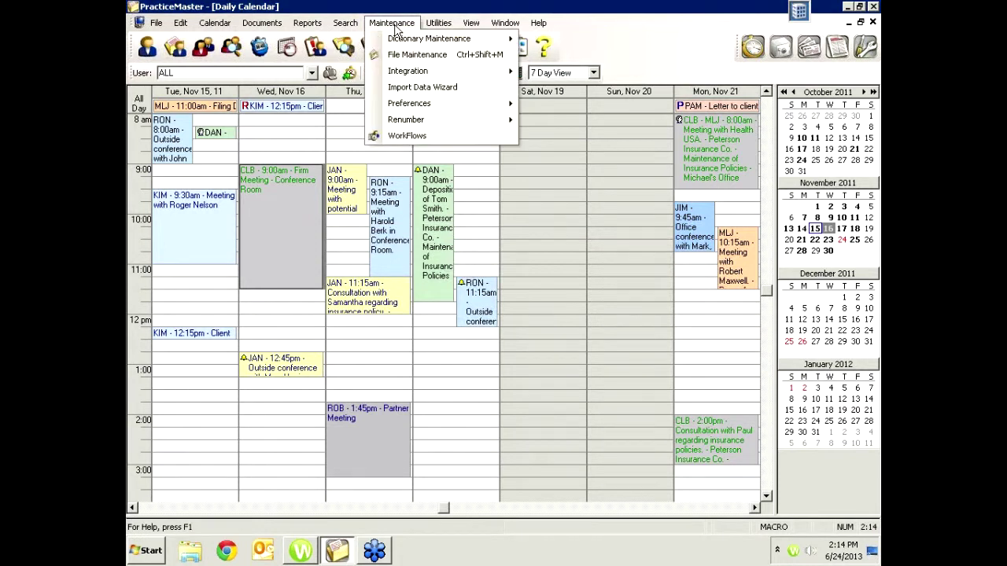
mouse_move(405, 111)
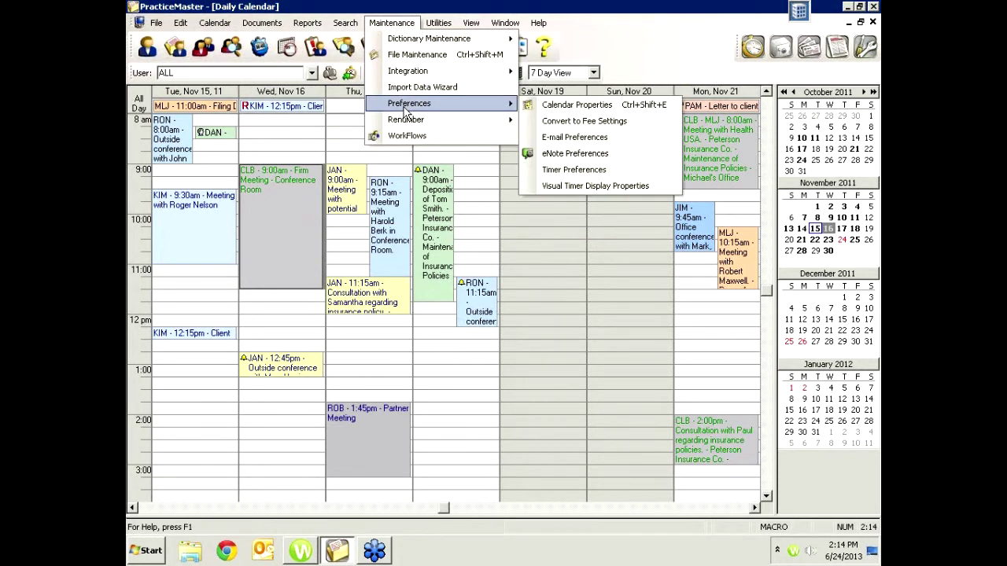
left_click(565, 123)
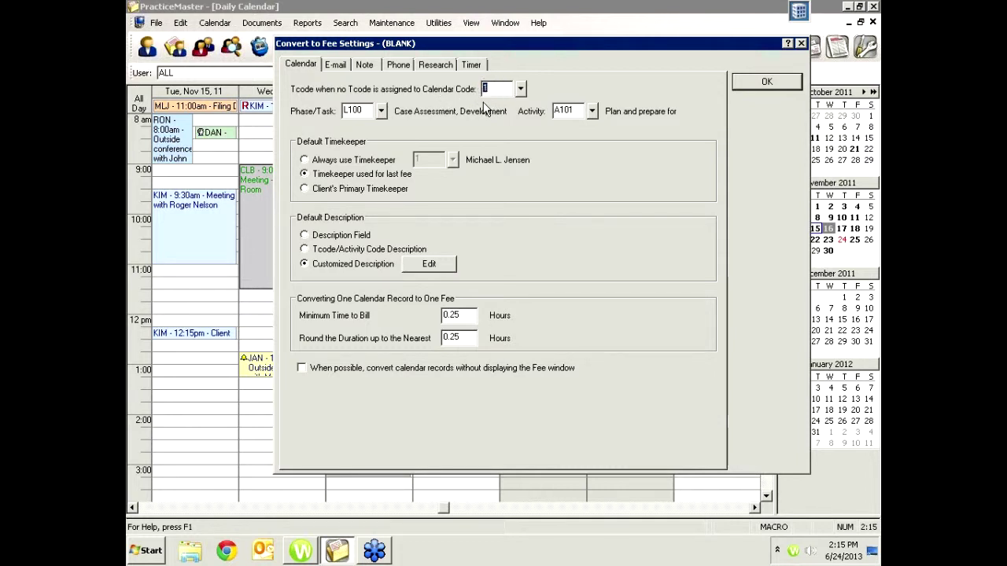
left_click(306, 160)
left_click(419, 158)
left_click(306, 175)
Examine the fields available for the calendar's customized description, close it, and inspect the minimum time to bill.
left_click(414, 263)
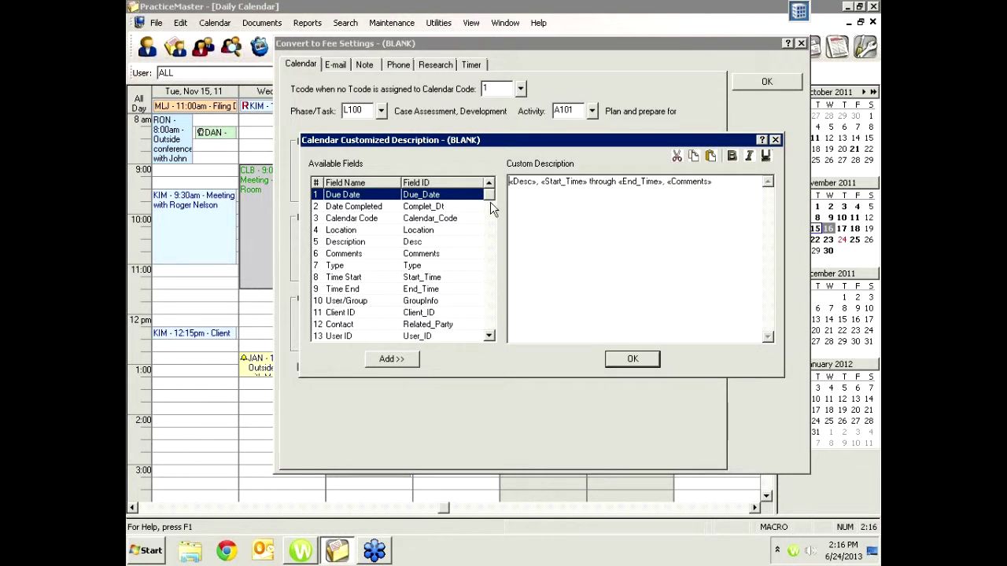
scroll(479, 331, "down", 7)
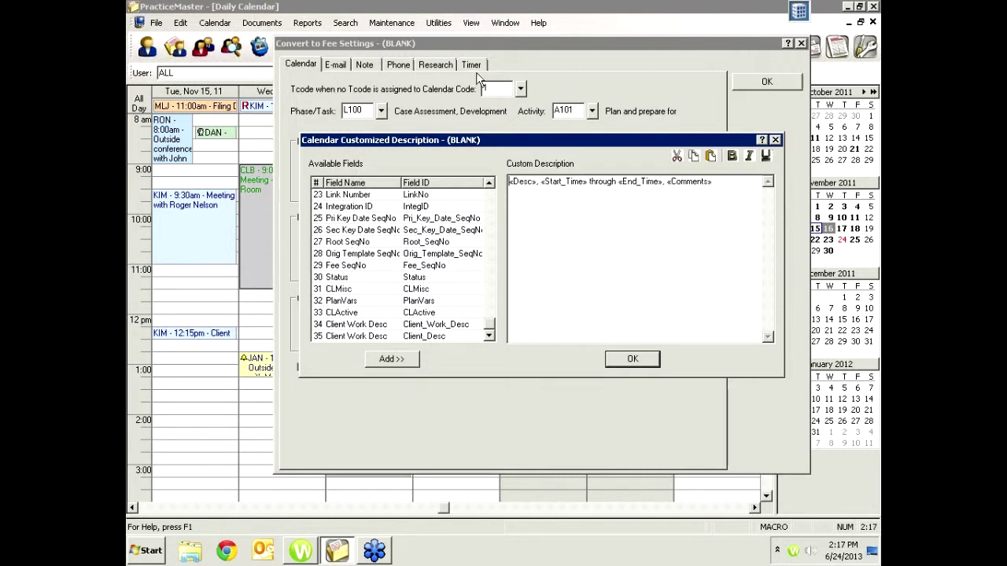
left_click_drag(488, 324, 493, 196)
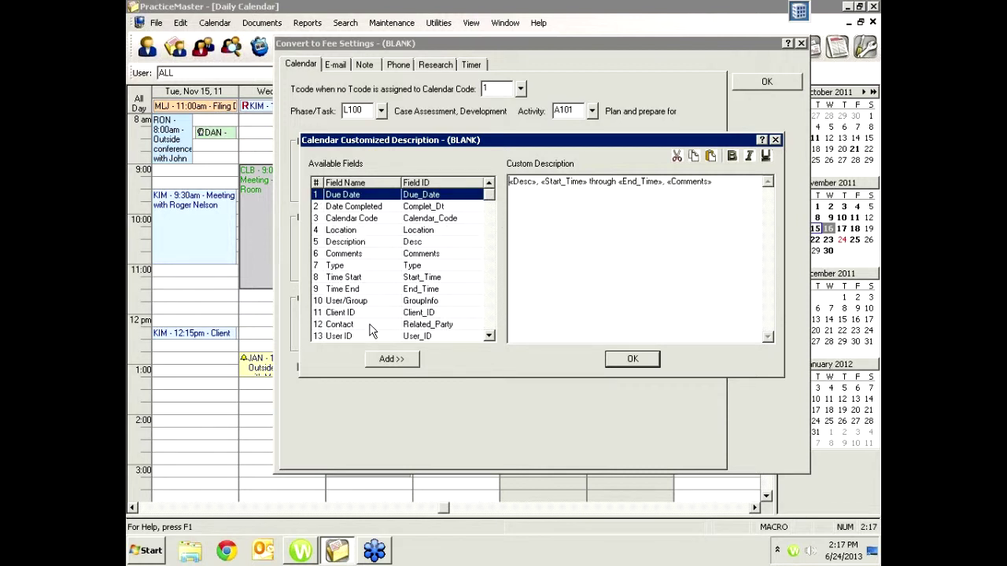
left_click(775, 139)
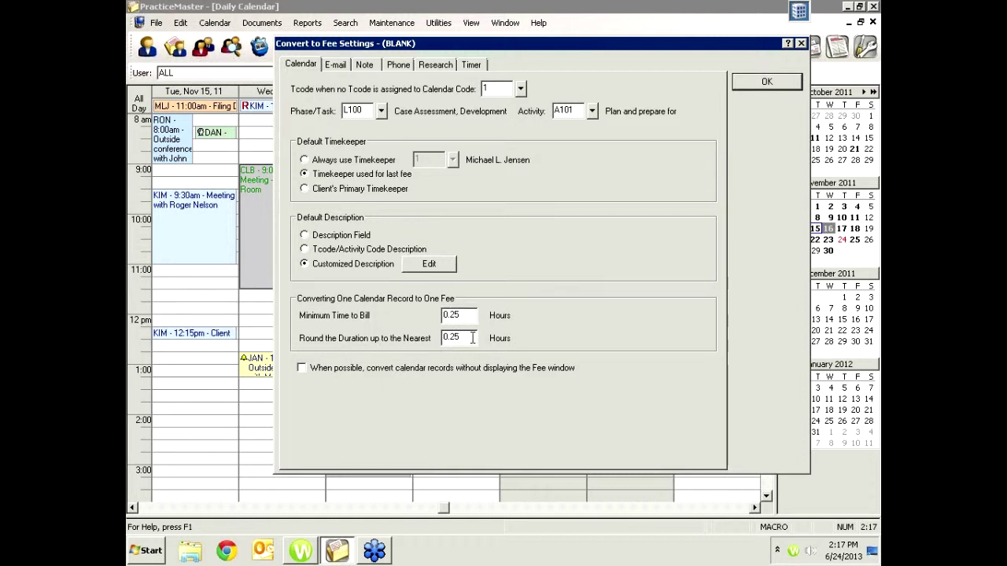
left_click_drag(463, 315, 403, 317)
Examine the e-mail conversion settings and the fields available for the e-mail customized description, then close the description editor.
left_click(343, 64)
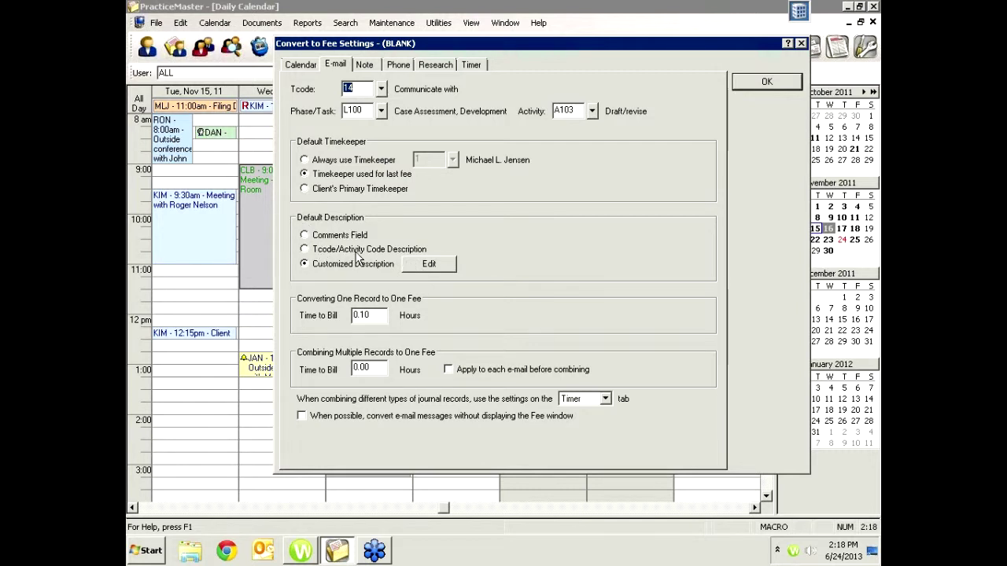
left_click(430, 265)
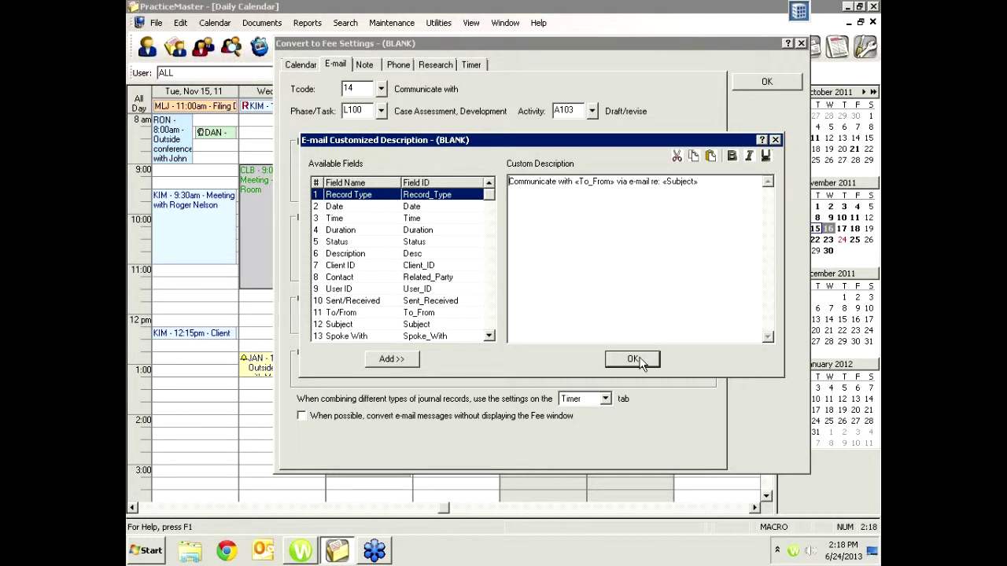
left_click_drag(483, 203, 484, 339)
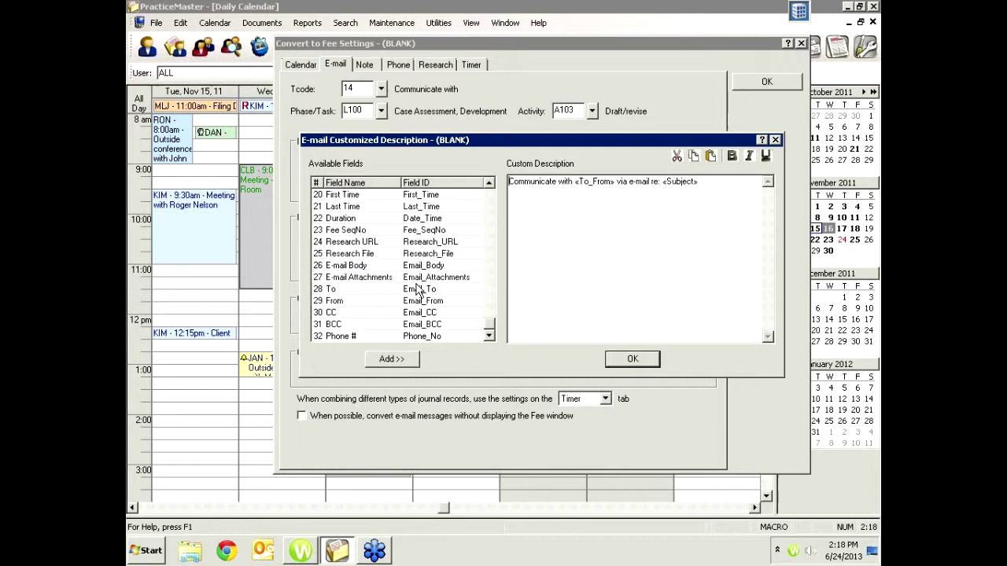
left_click(633, 359)
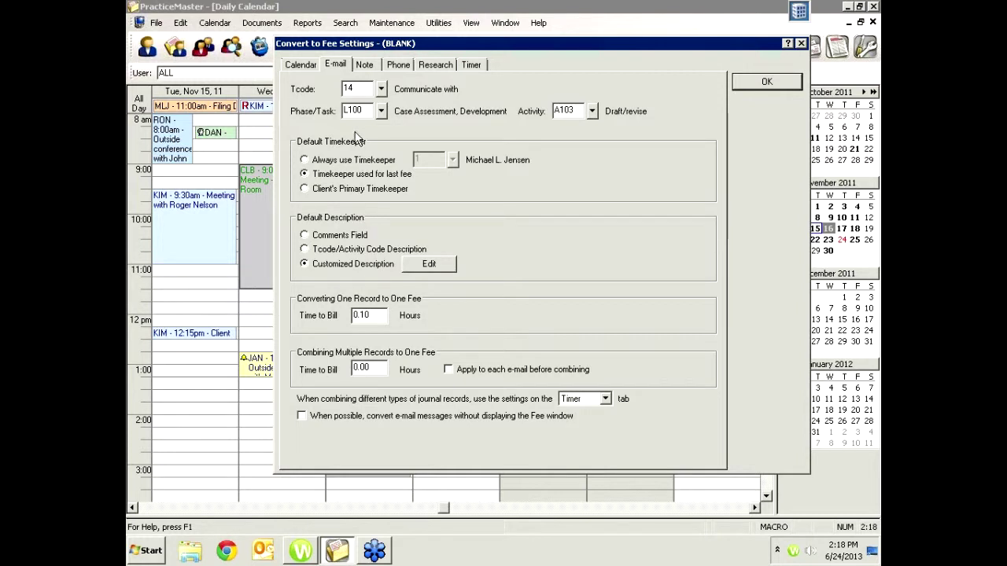
Review the note, phone, research and timer conversion settings, then close the Convert to Fee settings.
left_click(366, 68)
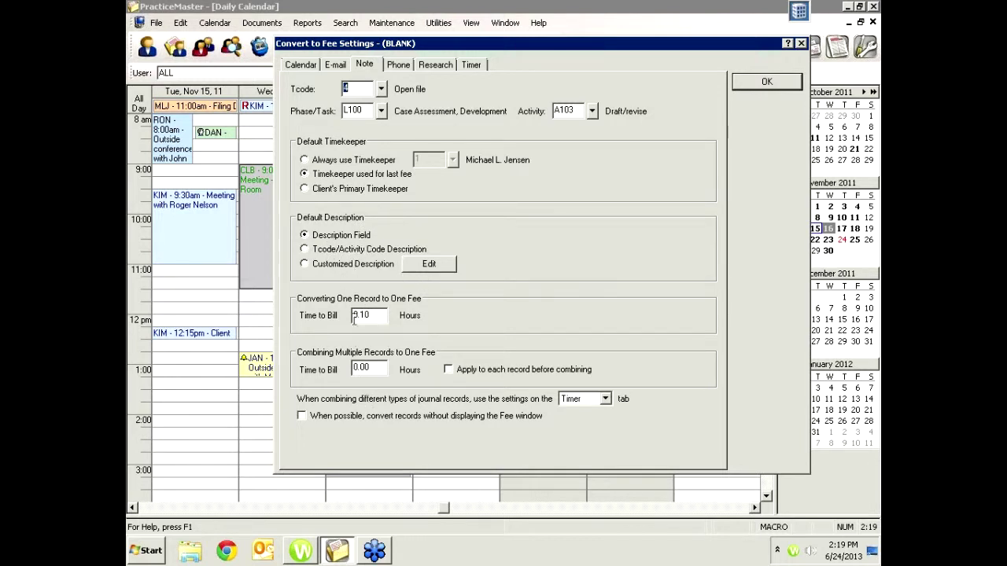
left_click(397, 65)
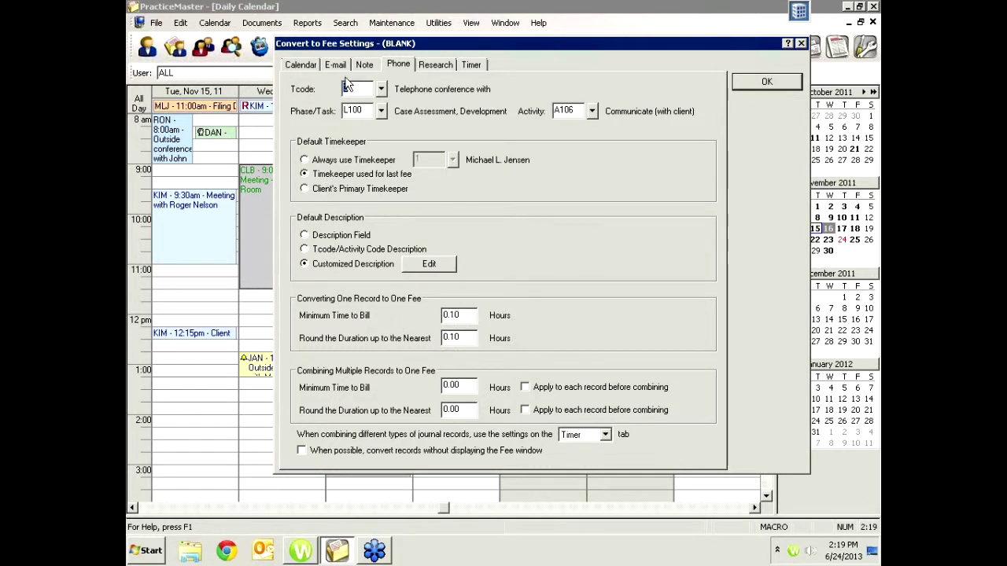
left_click(430, 64)
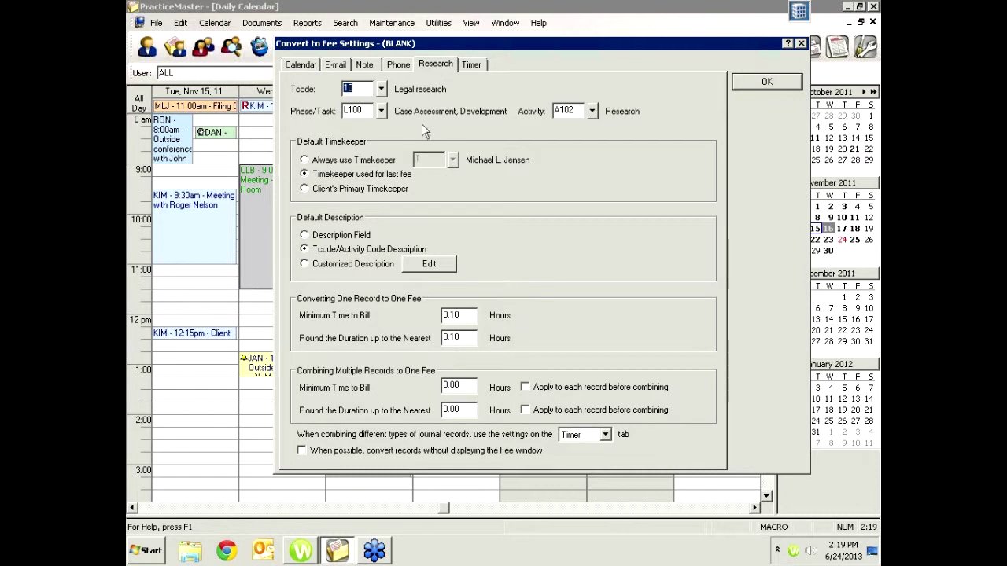
left_click(471, 64)
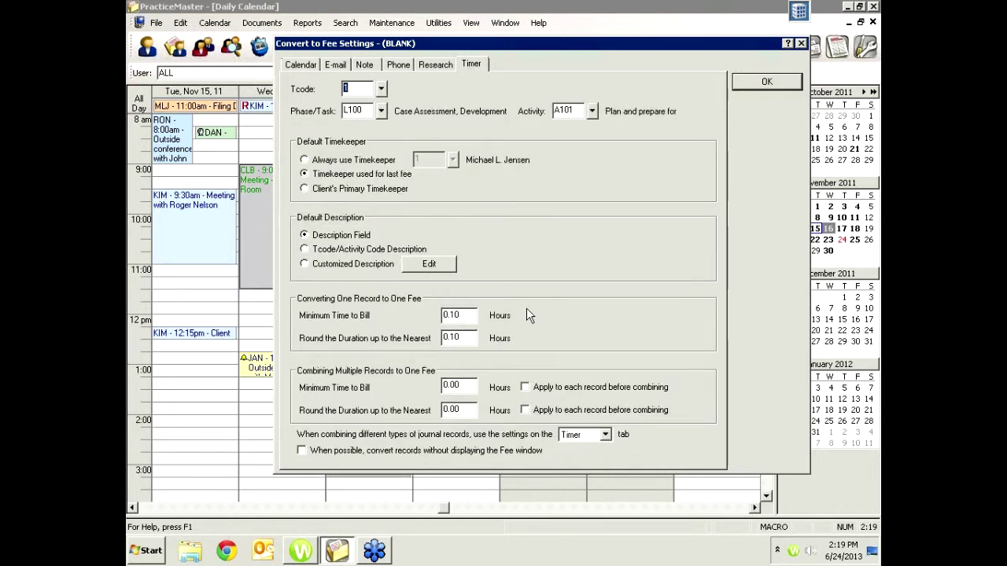
left_click(765, 82)
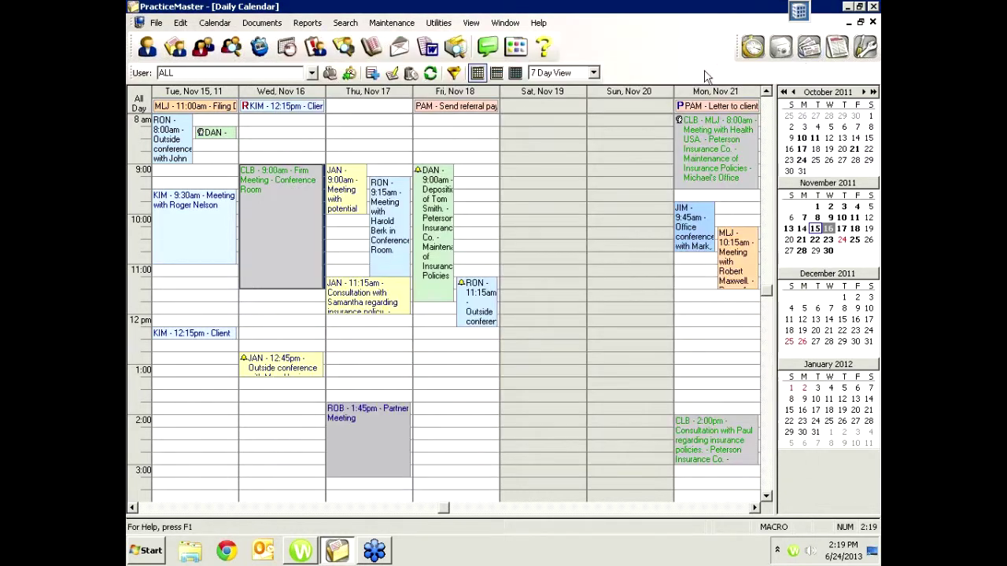
Open the timer list, open the Divorce client's time task record from it, and minimize the timer window.
left_click(259, 47)
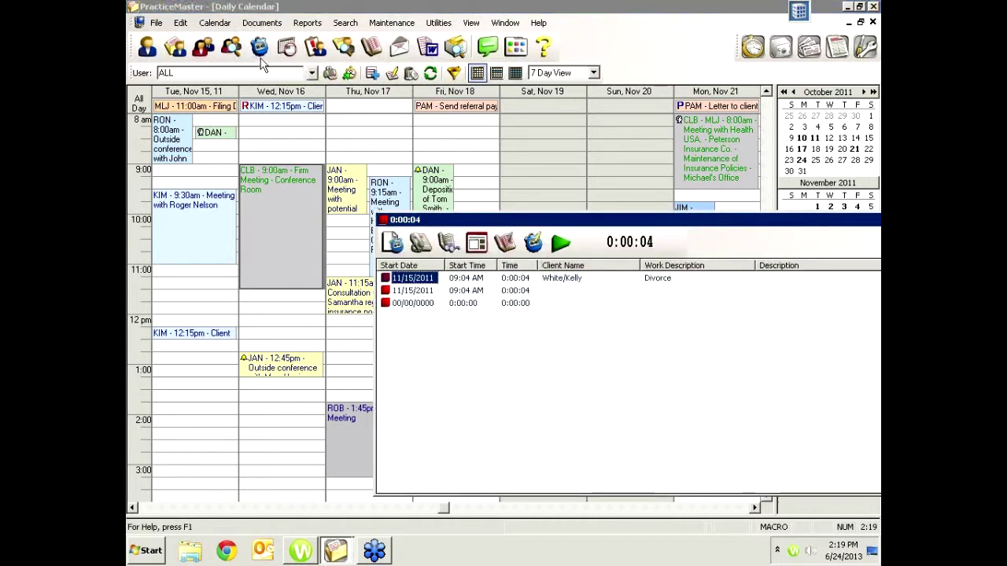
double_click(556, 281)
left_click_drag(764, 220, 514, 221)
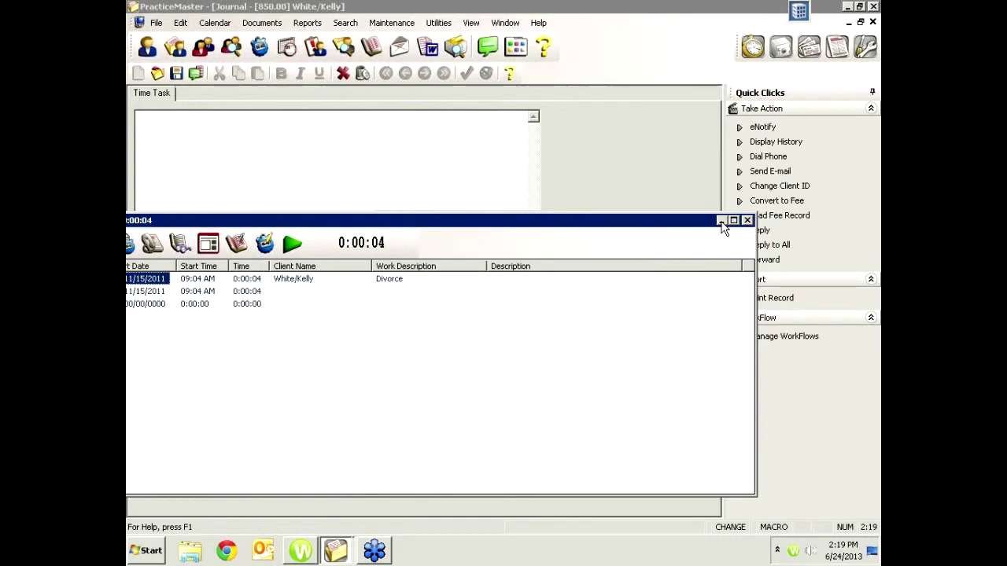
left_click(721, 222)
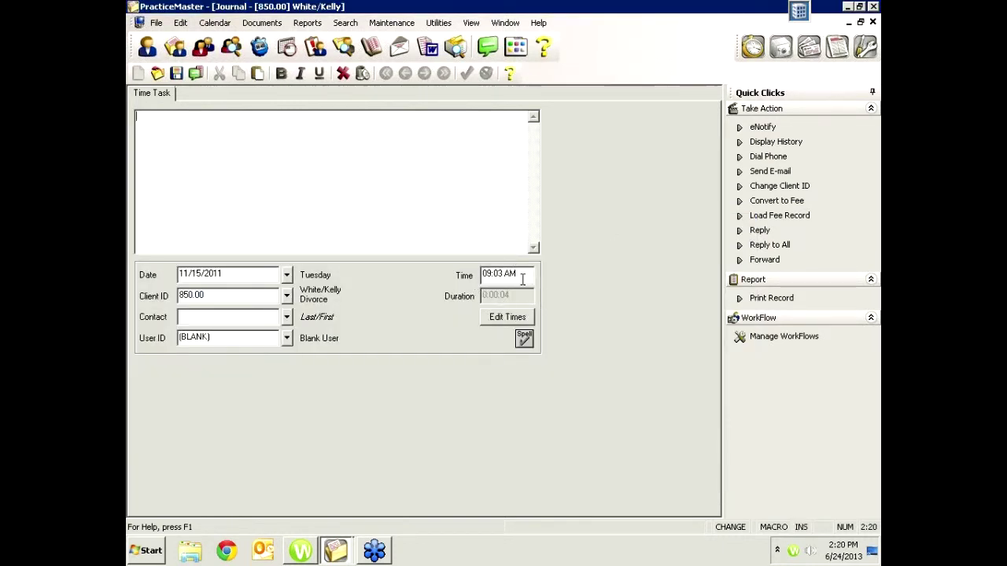
Preview converting the Divorce client's time task record to a fee, discard it without saving, and close the record and the calendar.
left_click(752, 201)
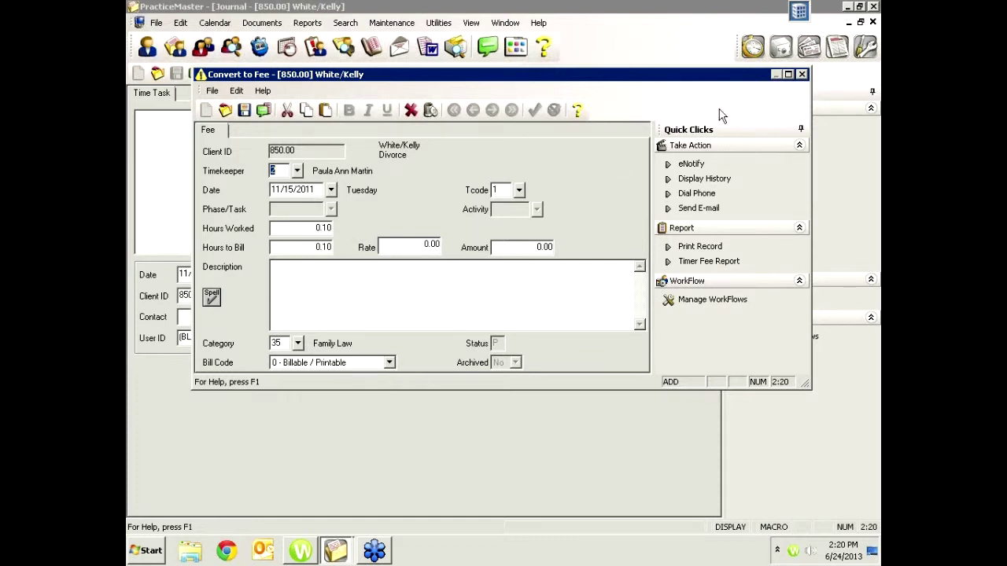
left_click(801, 74)
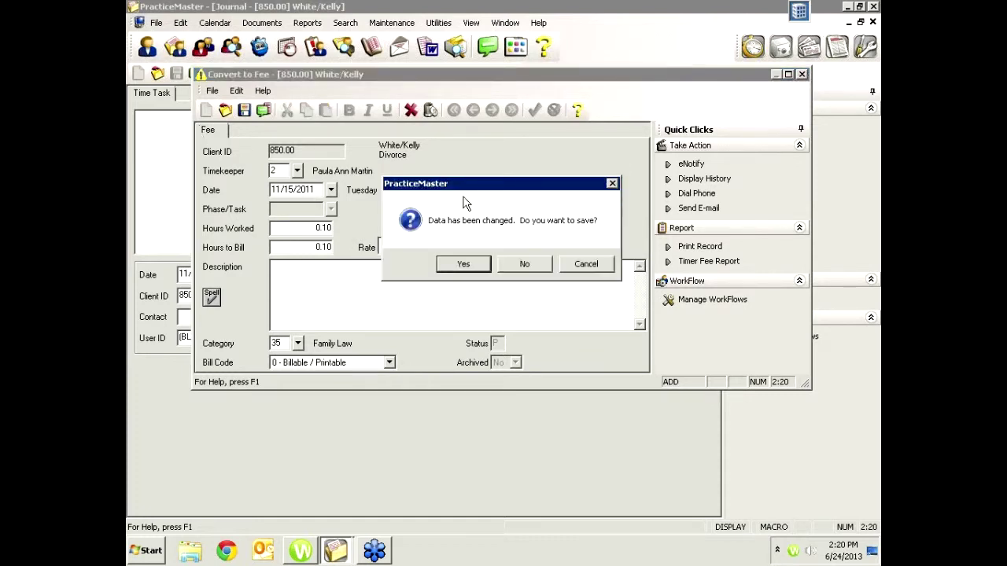
left_click(537, 264)
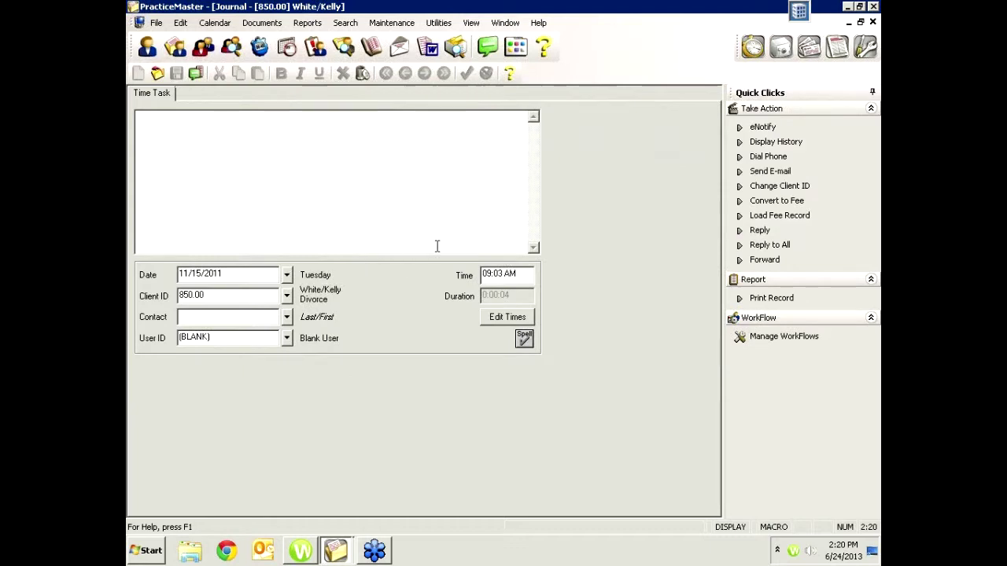
left_click(873, 23)
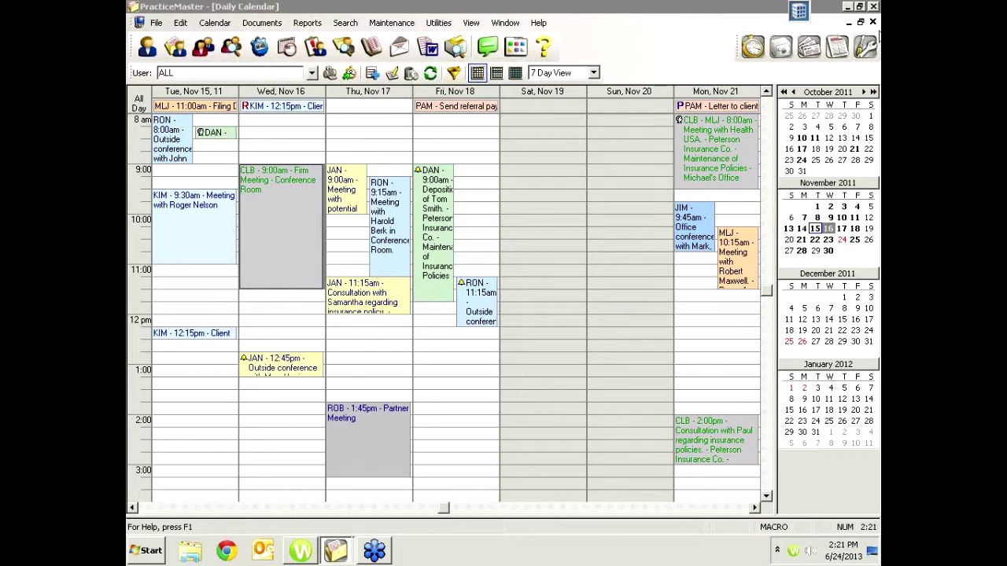
left_click(873, 23)
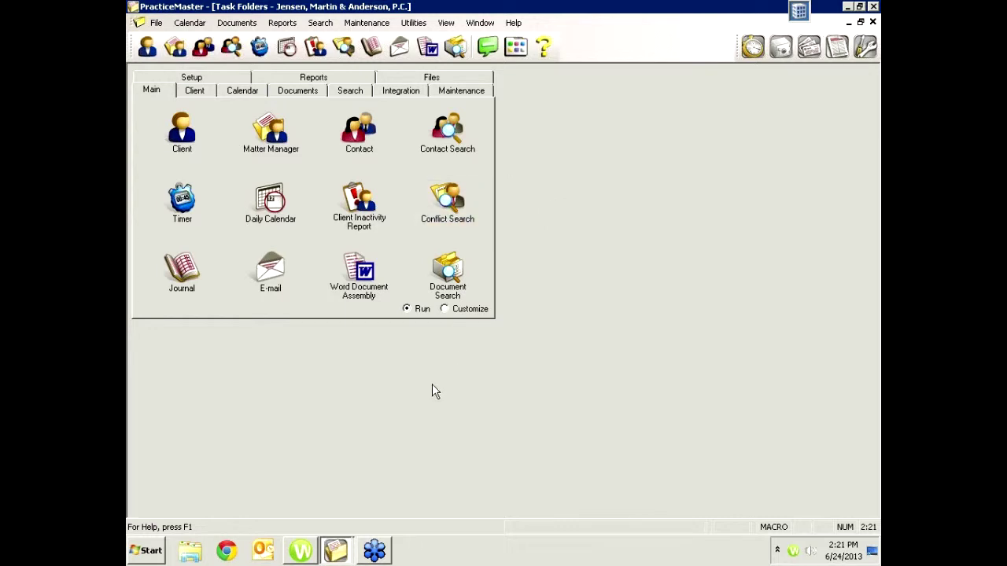
Launch Outlook with the preselected mail profile, and switch back to PracticeMaster's task folders.
left_click(264, 550)
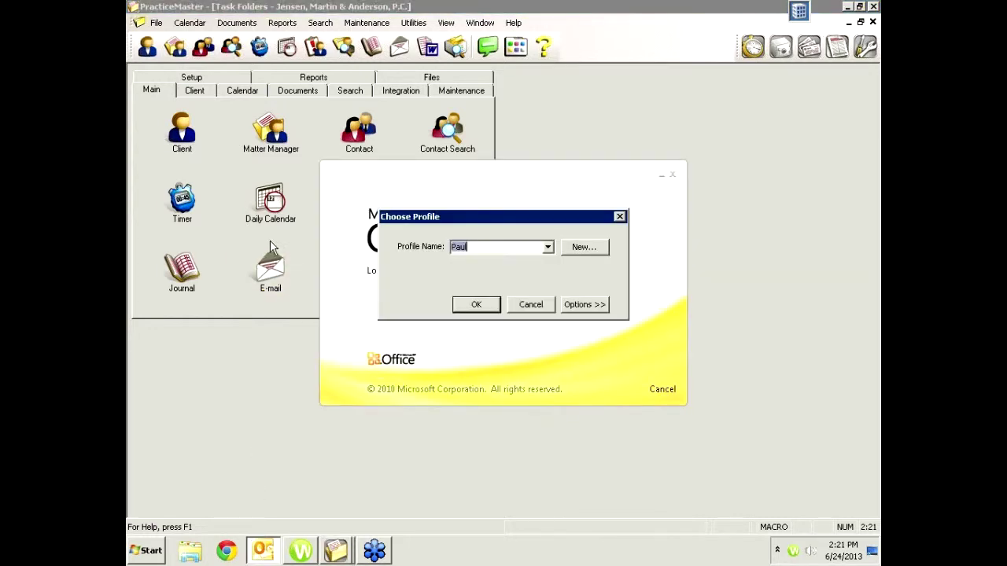
left_click(473, 306)
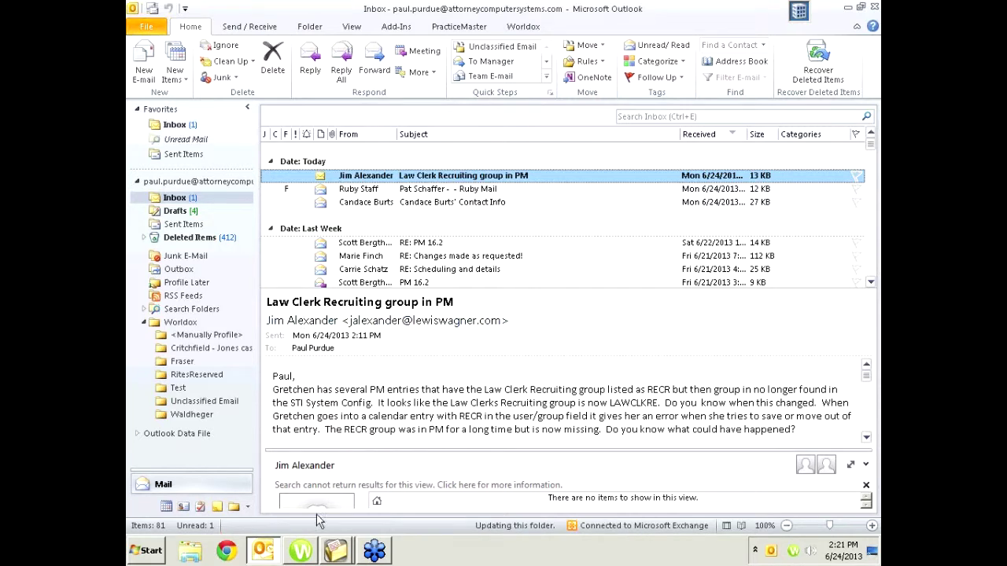
left_click(337, 554)
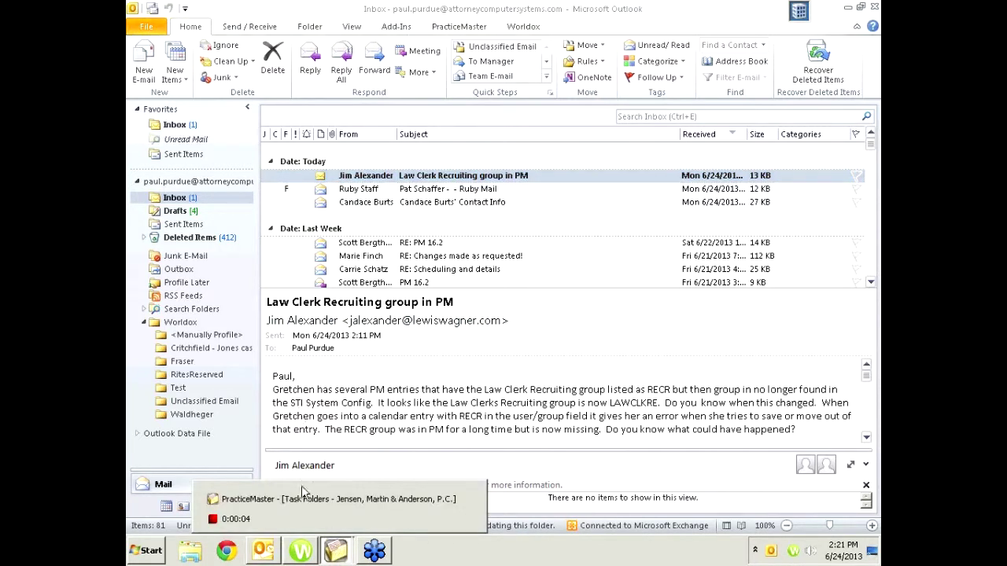
left_click(280, 503)
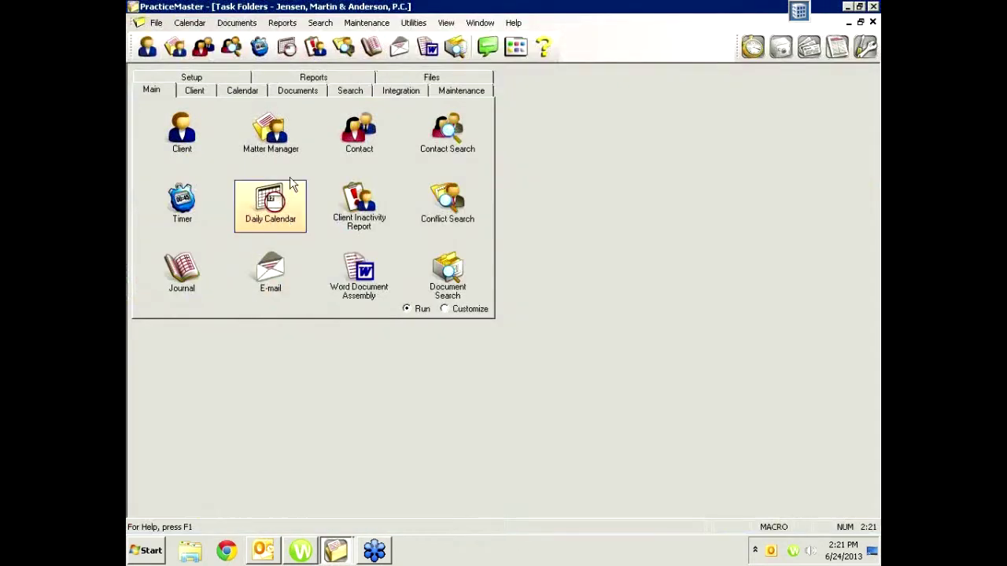
Inspect the Outlook options in PracticeMaster's Toolbar Plug-ins and close them without installing anything.
left_click(406, 91)
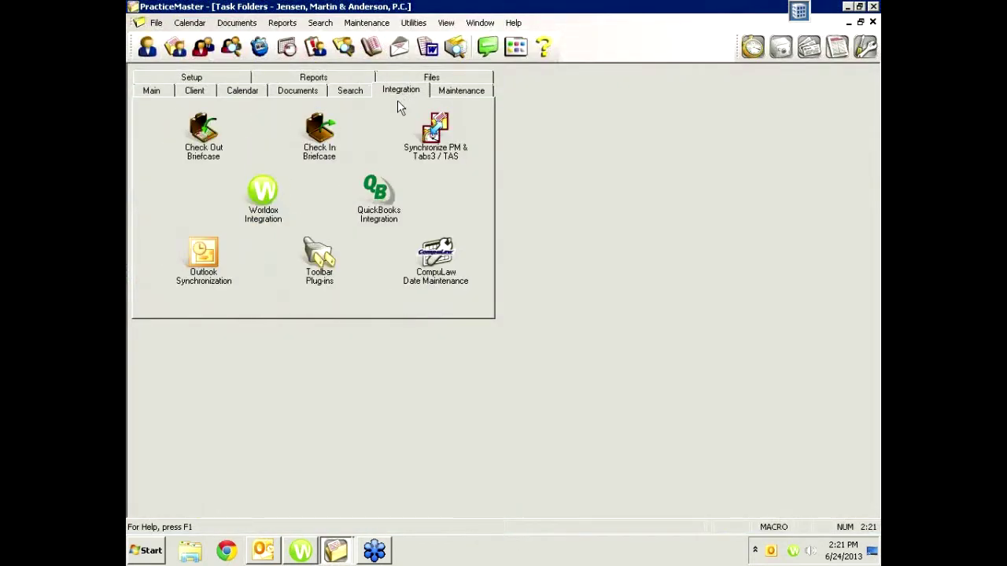
left_click(319, 260)
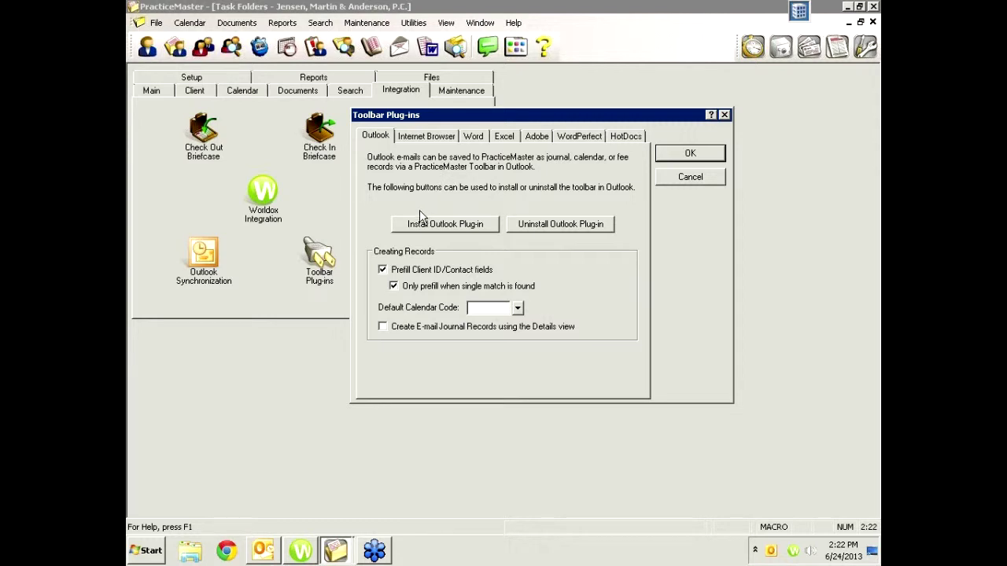
left_click(724, 116)
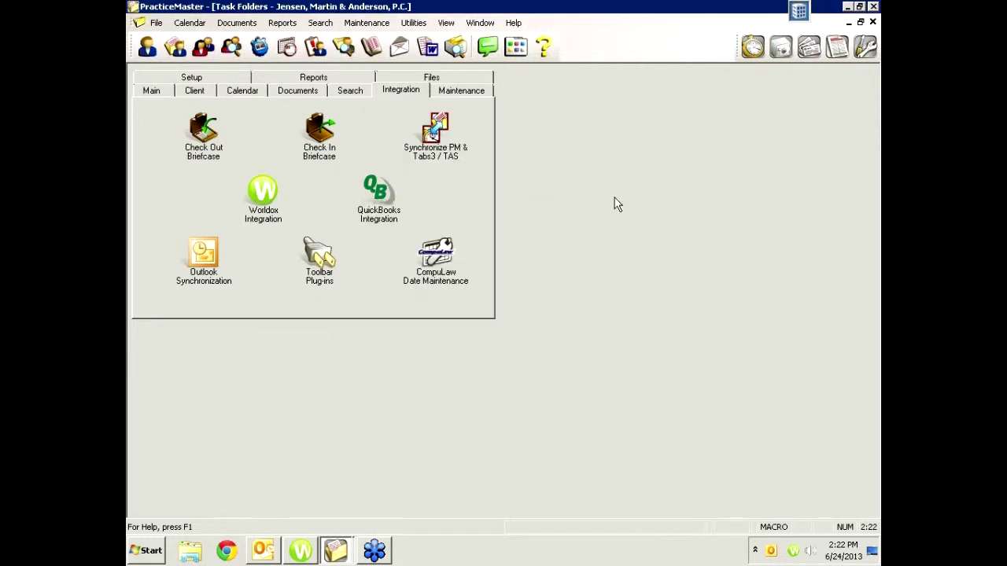
Switch to Outlook and display the PracticeMaster plug-in's commands for saving e-mails.
left_click(275, 553)
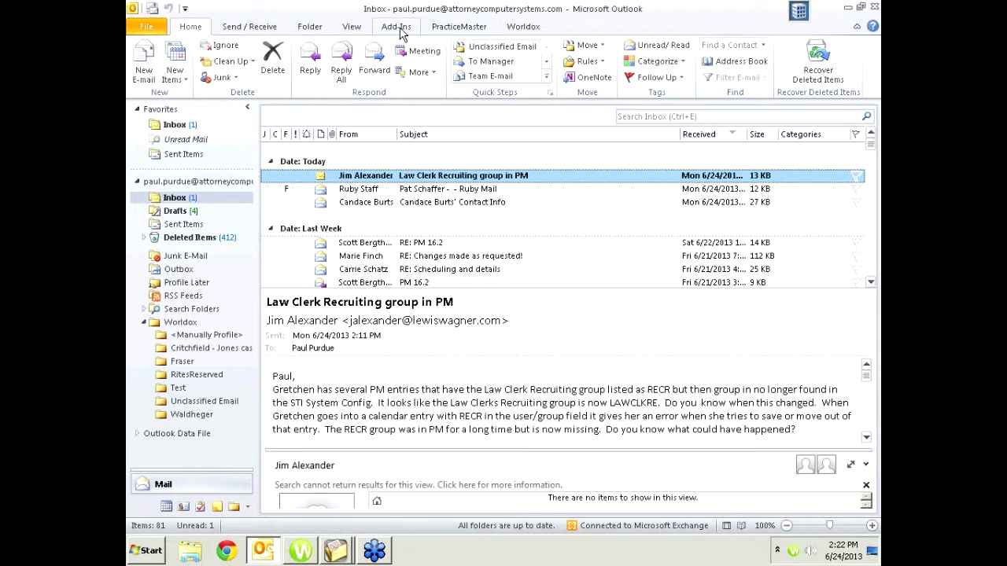
left_click(468, 29)
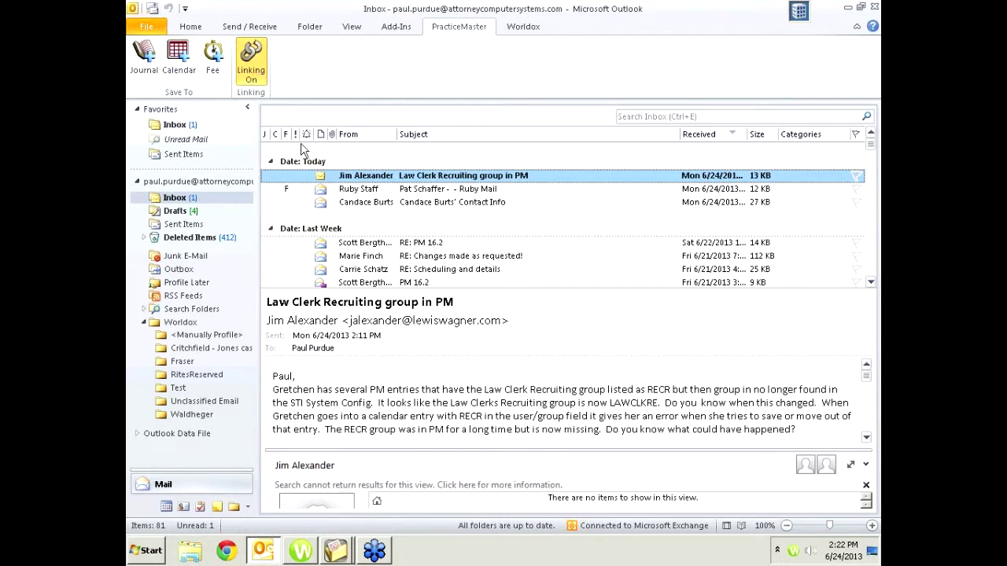
Examine the user-defined Inbox fields available as columns in the inbox view settings, and close the column selection.
left_click(352, 27)
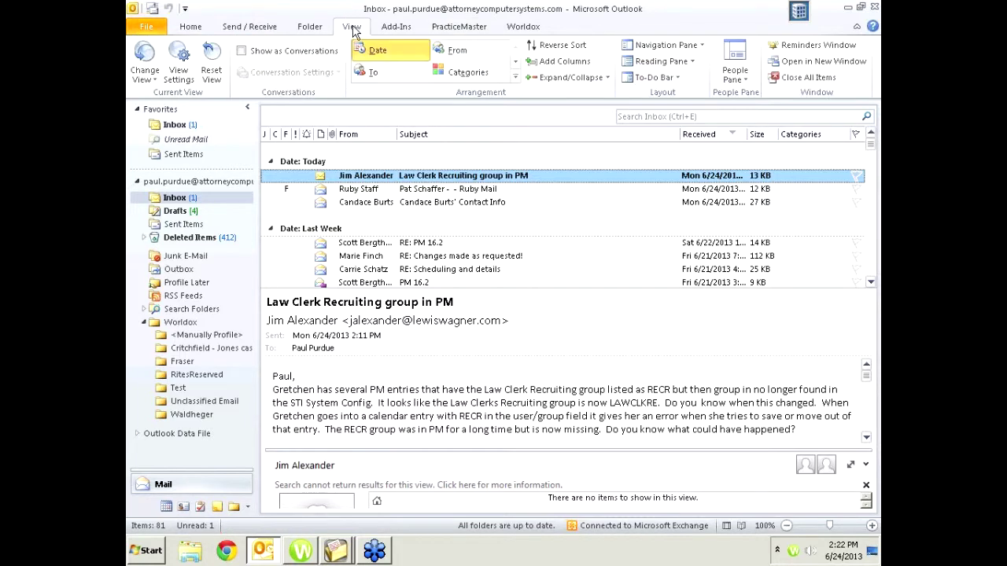
left_click(178, 66)
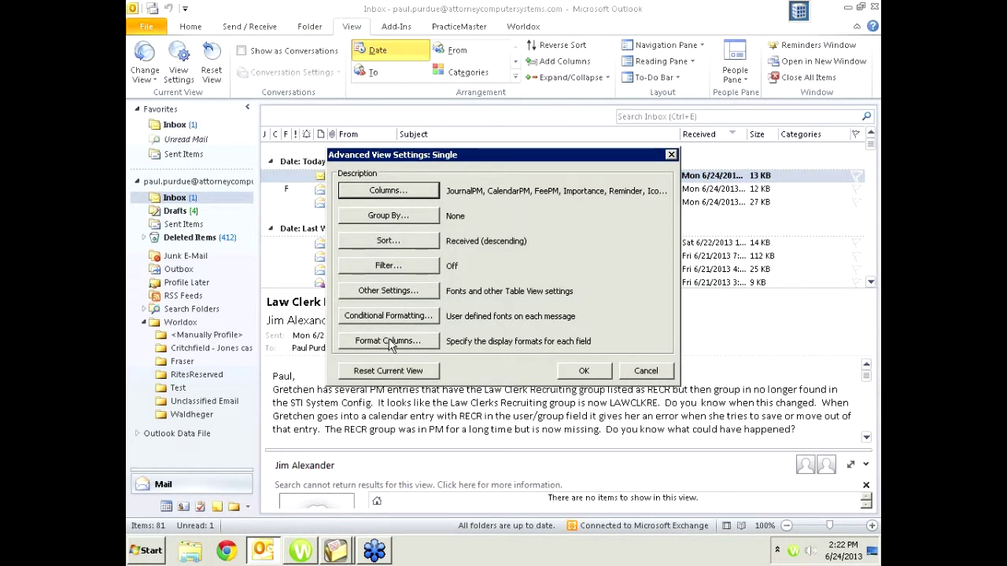
left_click(397, 197)
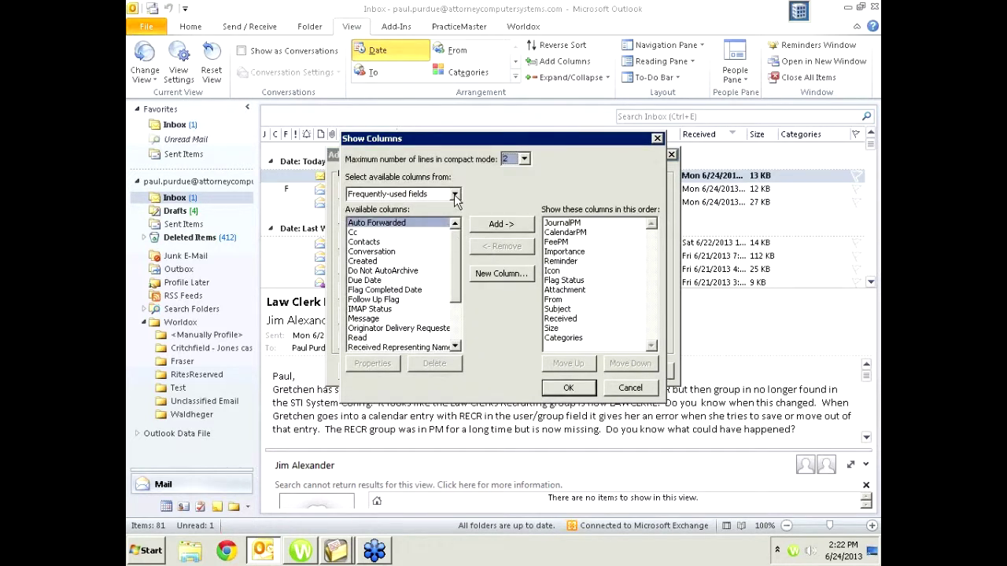
left_click(455, 194)
left_click_drag(457, 223, 464, 254)
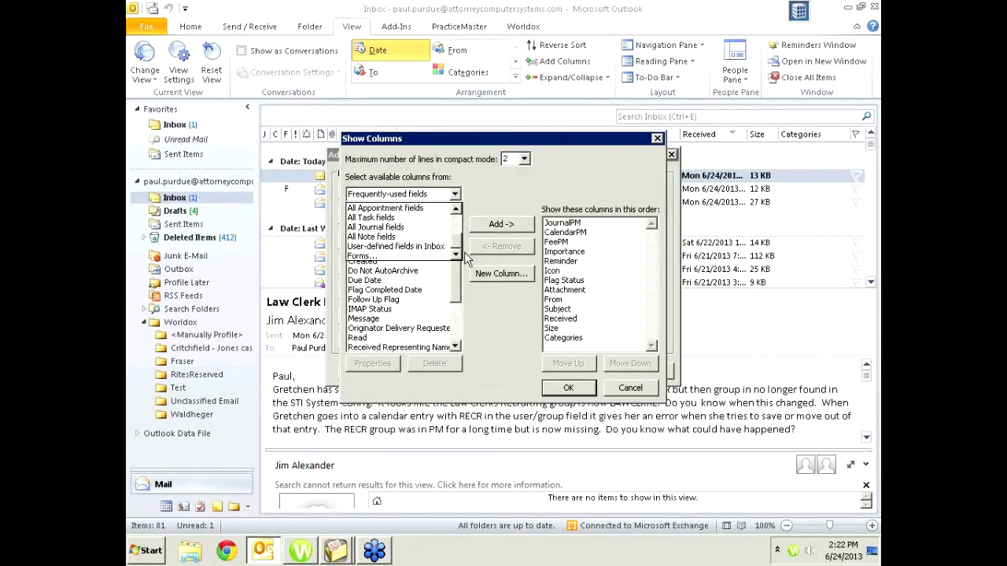
left_click(386, 247)
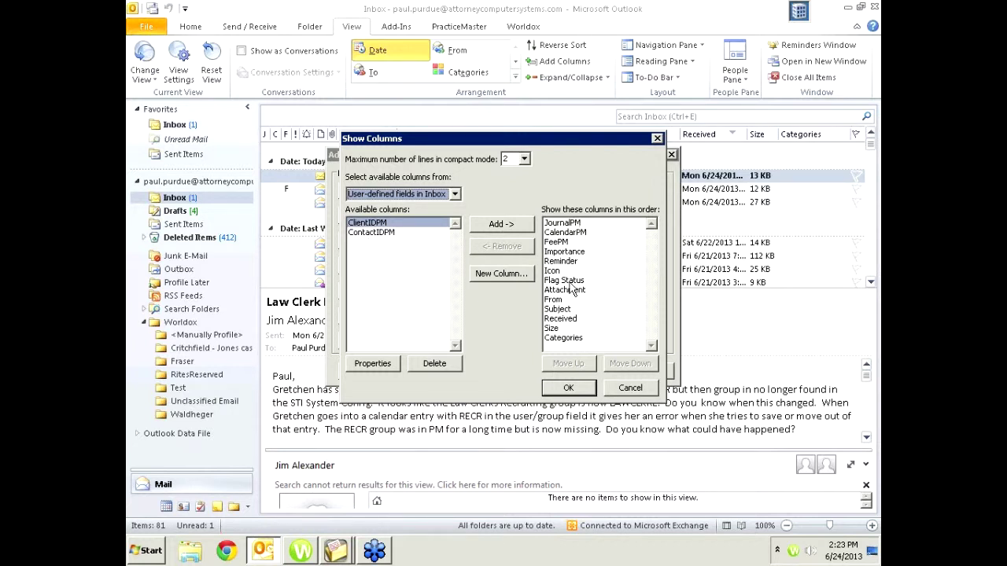
left_click(568, 389)
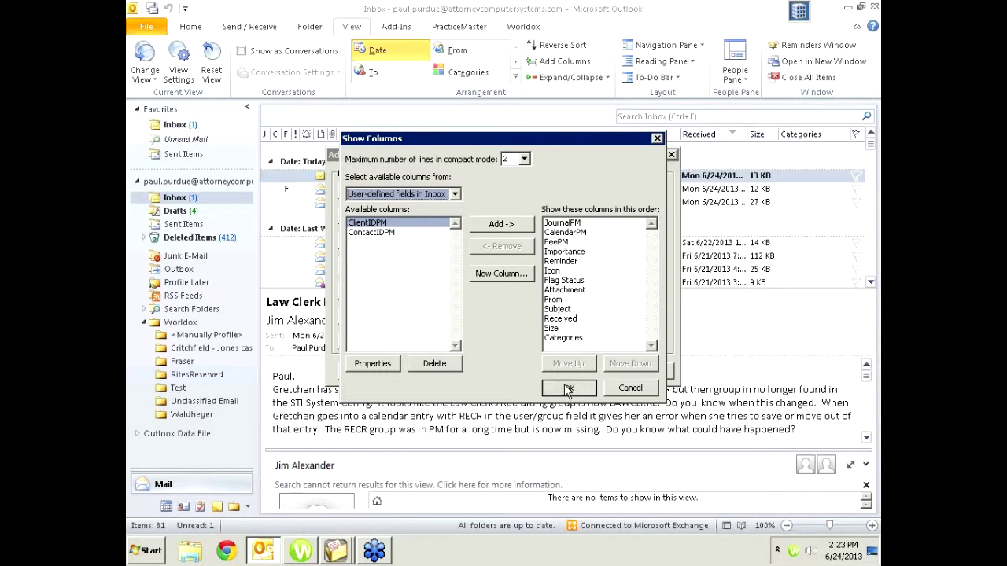
Review the column formats of JournalPM, CalendarPM and FeePM, accept the view settings, and close Outlook.
left_click(388, 342)
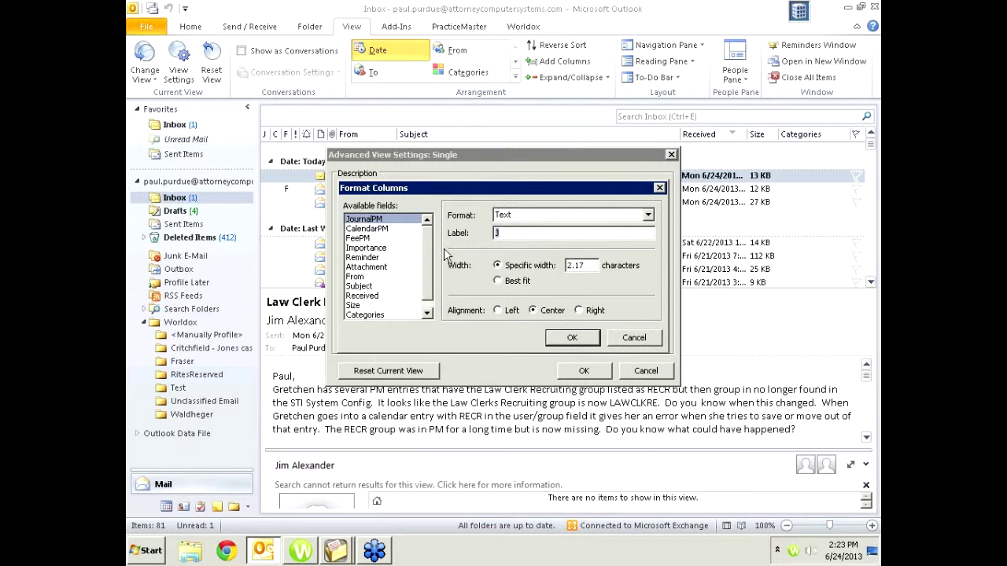
left_click(376, 230)
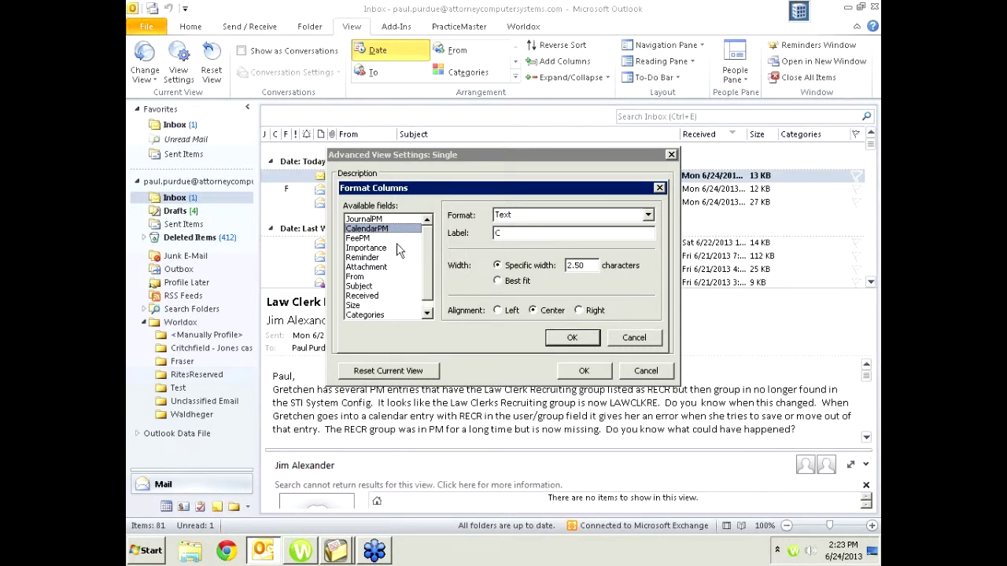
left_click(372, 238)
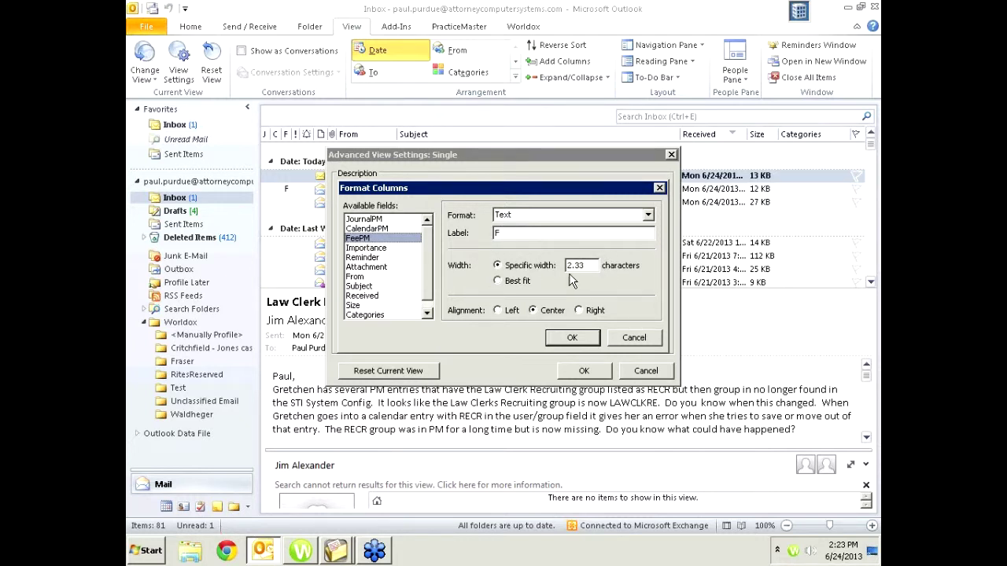
left_click(572, 337)
left_click(582, 371)
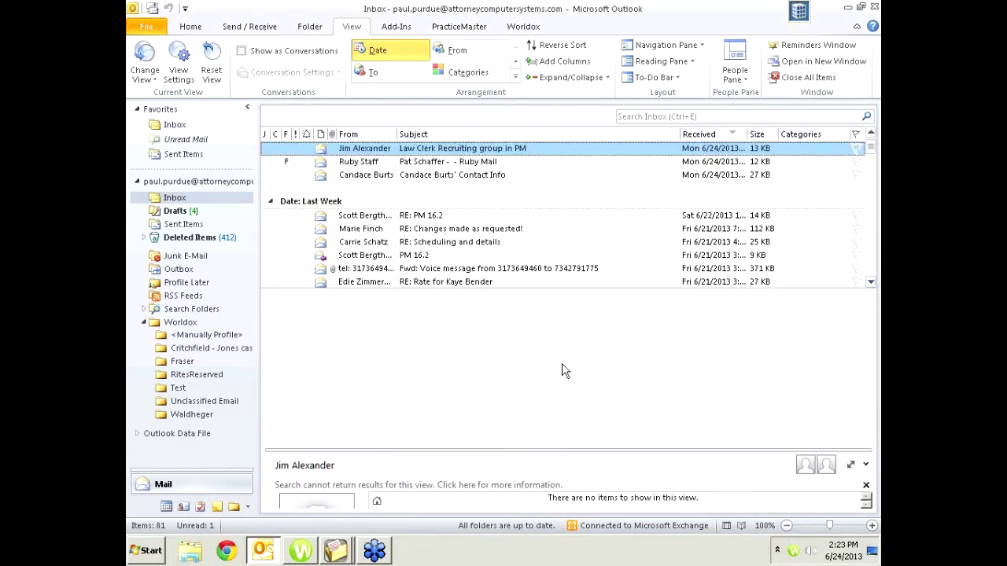
left_click(289, 151)
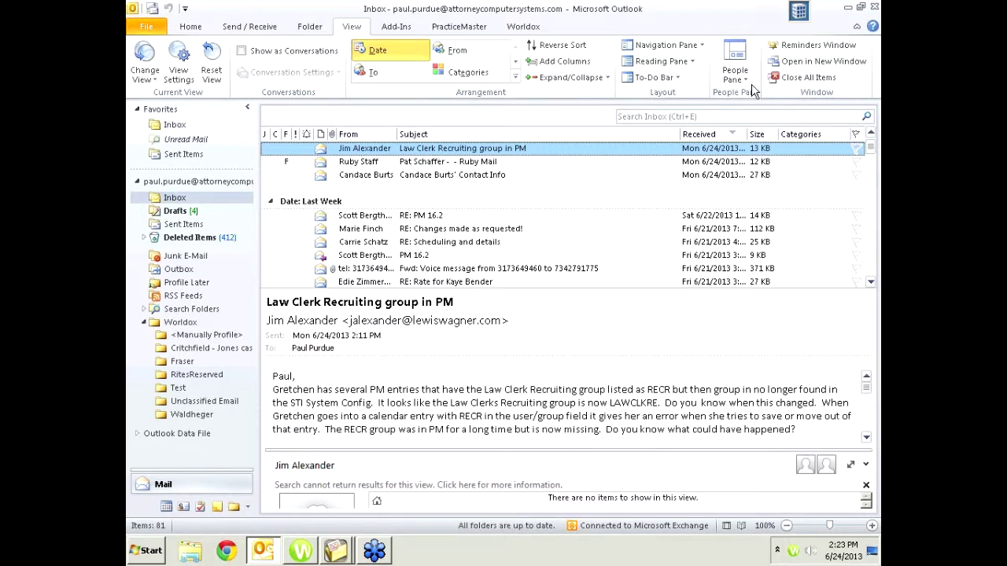
left_click(873, 6)
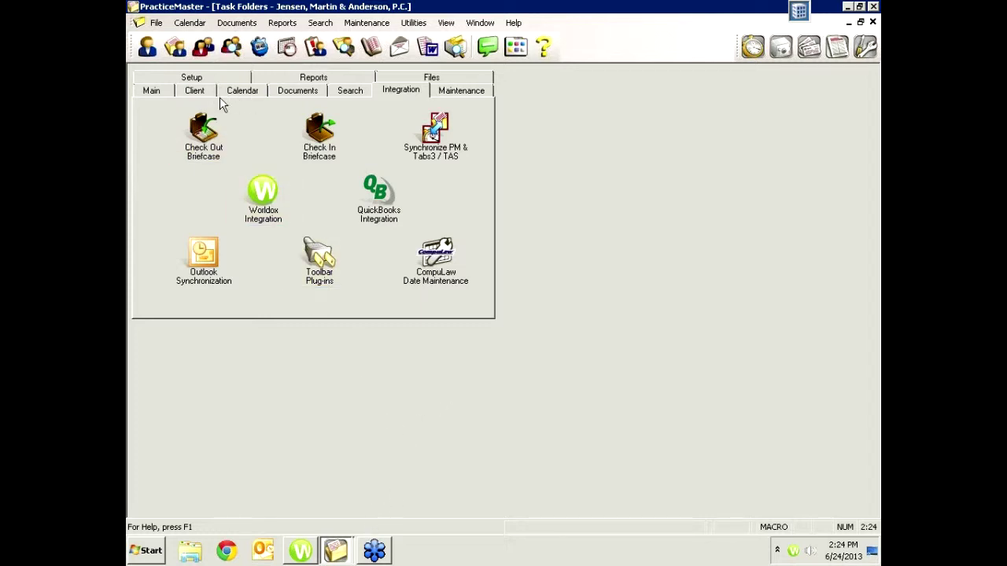
Open PracticeMaster's contact list, widen the Contact ID column, and select the duplicate contact MegaConstruction Corporation (1).
left_click(202, 48)
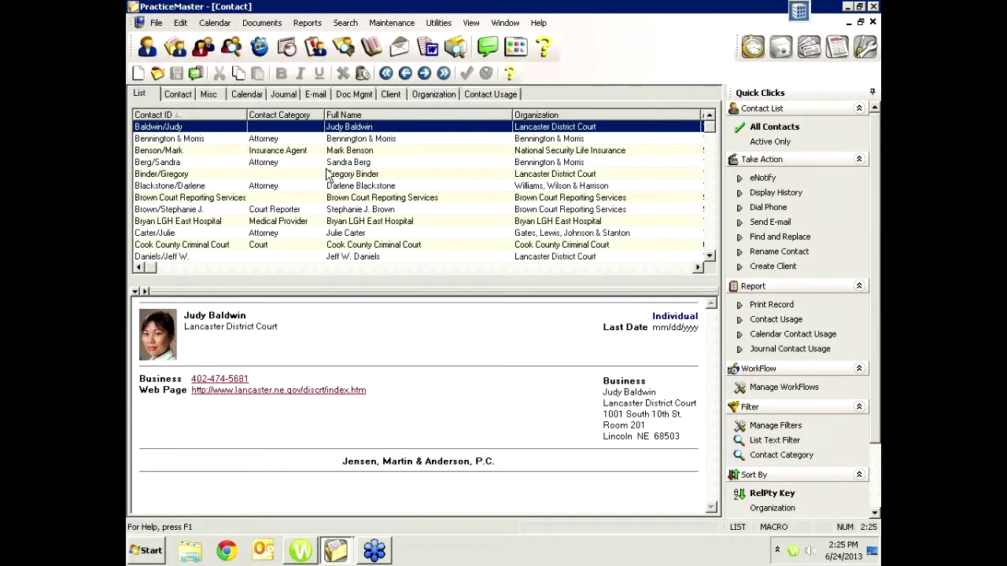
scroll(711, 222, "down", 10)
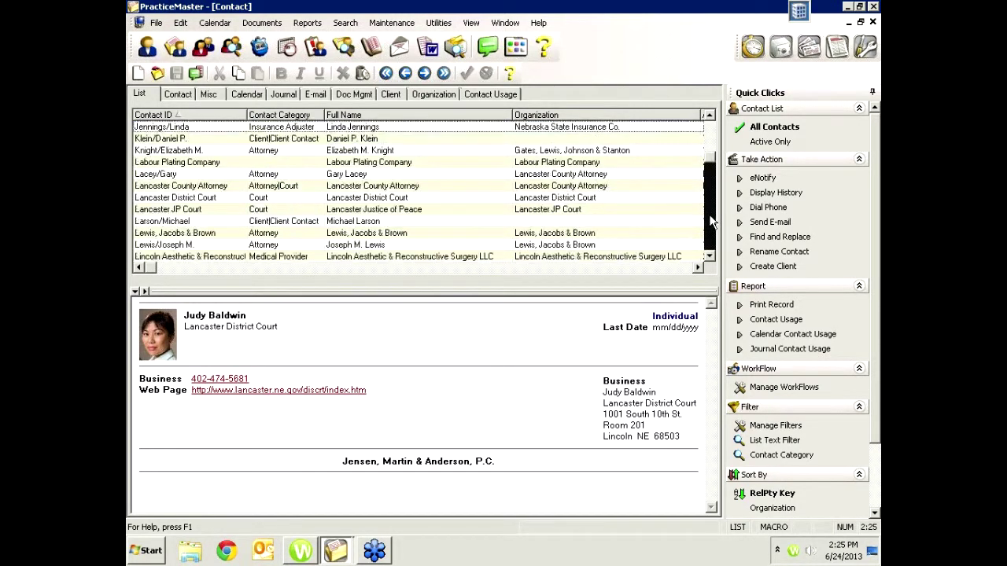
scroll(710, 222, "down", 5)
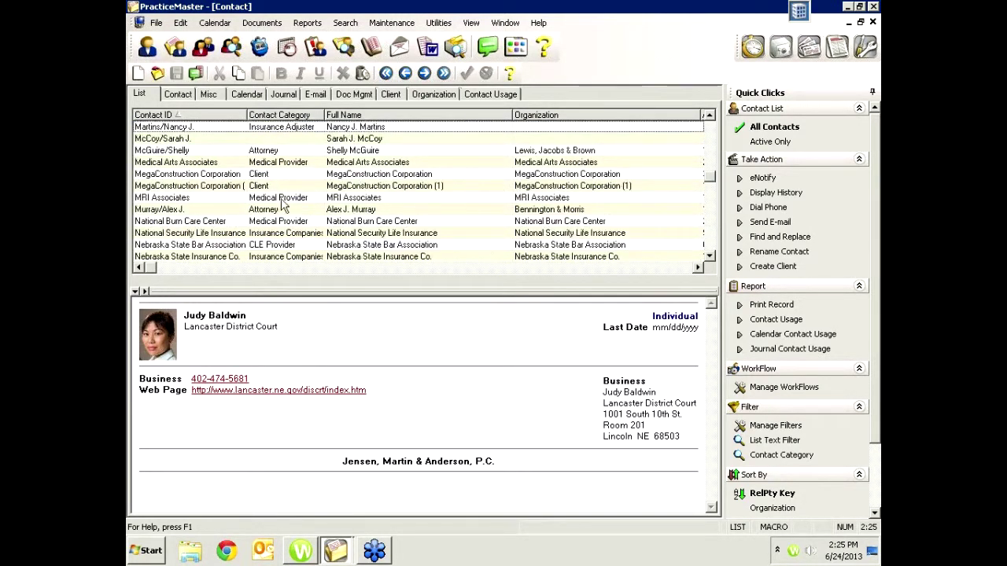
left_click_drag(247, 115, 268, 115)
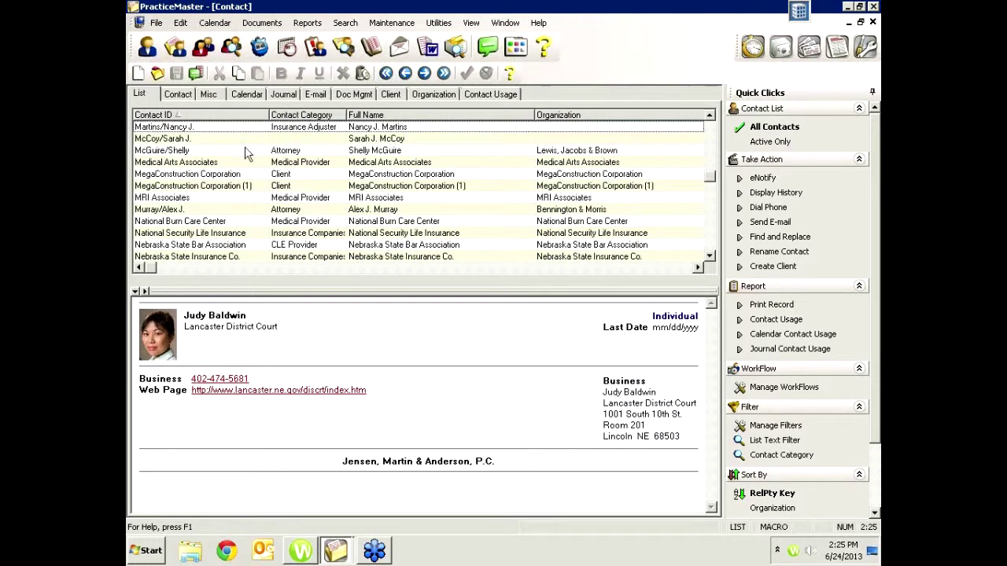
left_click(242, 187)
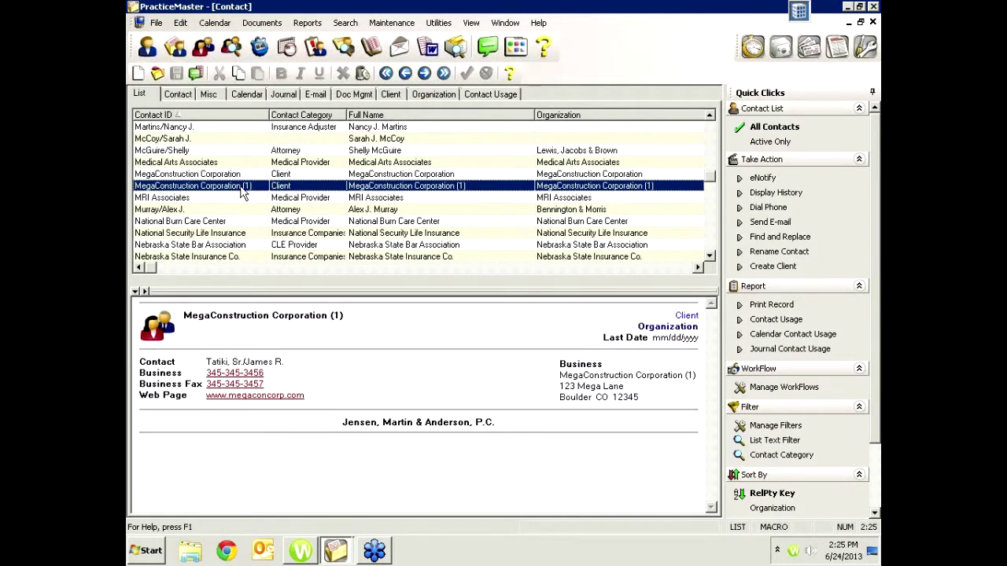
Find the duplicated individual contact at Lancaster JP Court and compare the entry marked (1) with its original.
left_click(711, 135)
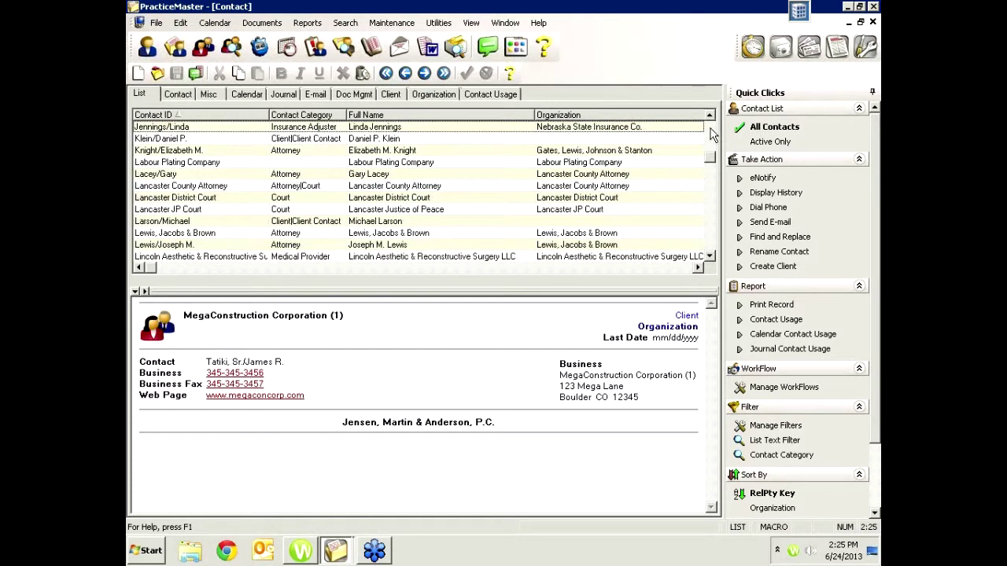
left_click(710, 130)
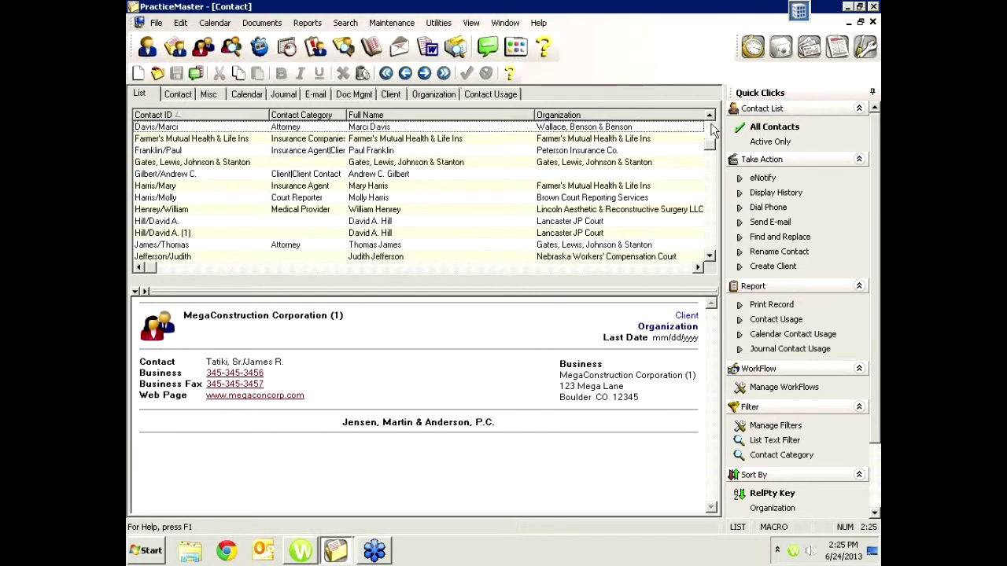
left_click(189, 233)
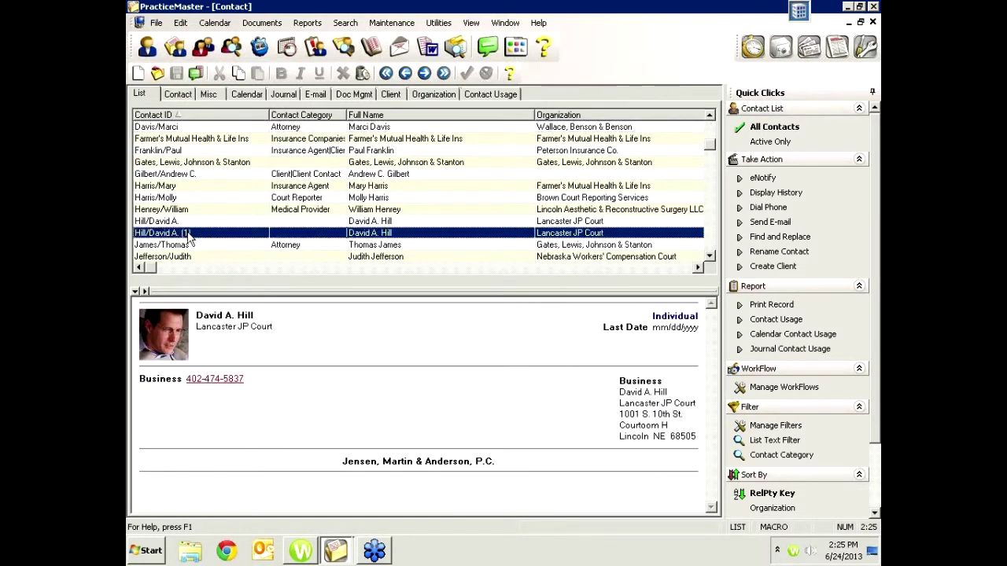
key("Up")
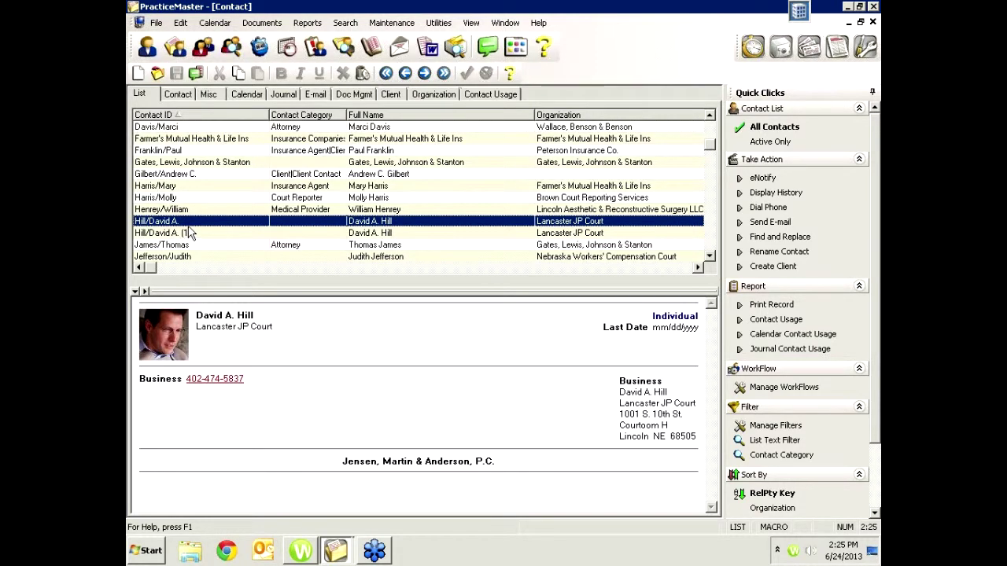
Open the original Lancaster JP Court individual contact and remove the trailing period from the street line of its business address.
key("Return")
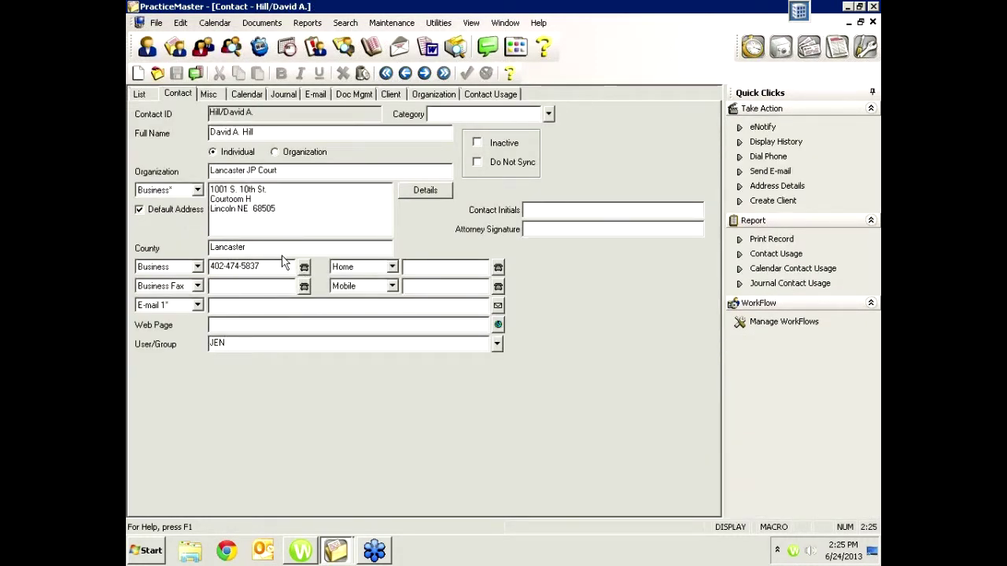
left_click(279, 190)
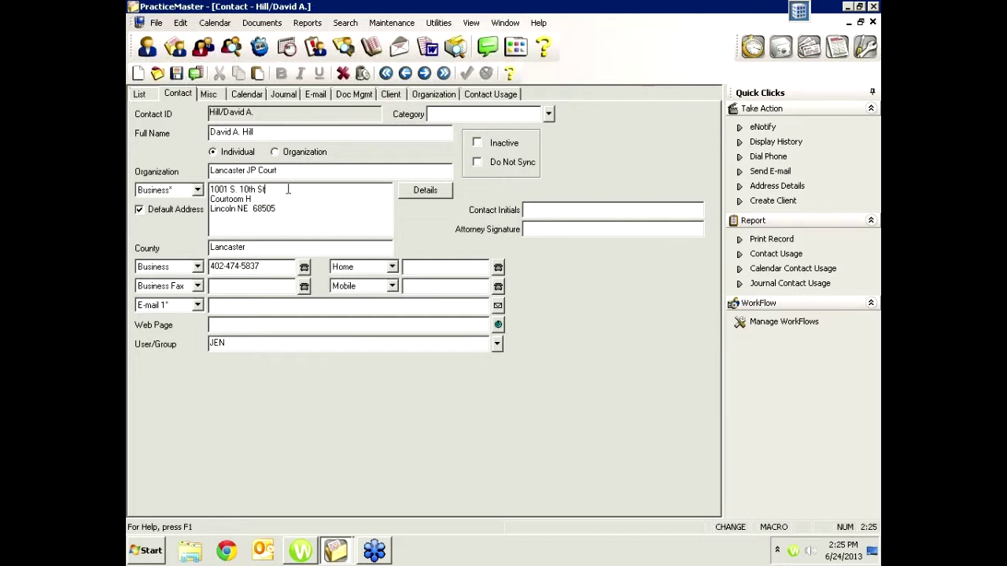
key("Tab")
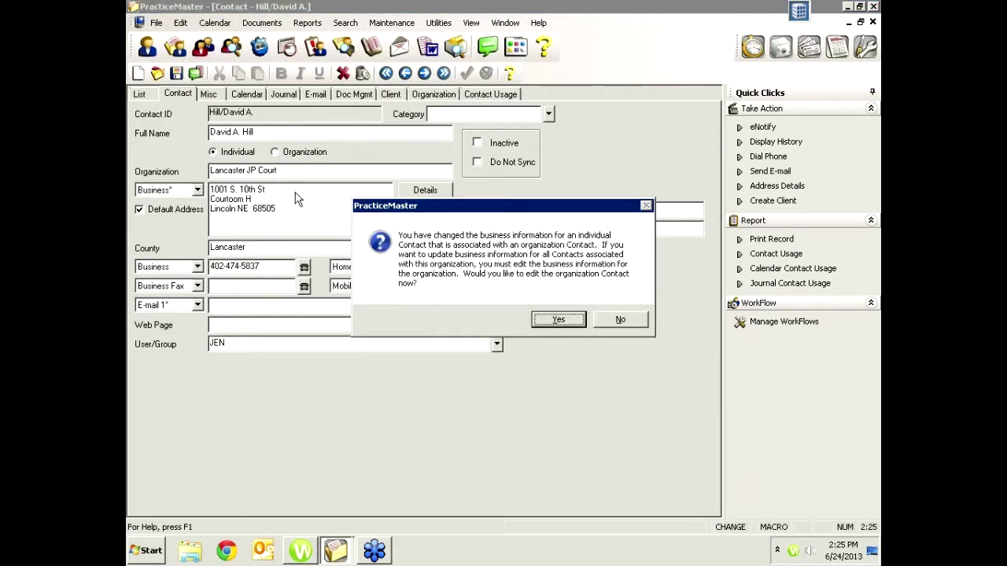
left_click(560, 317)
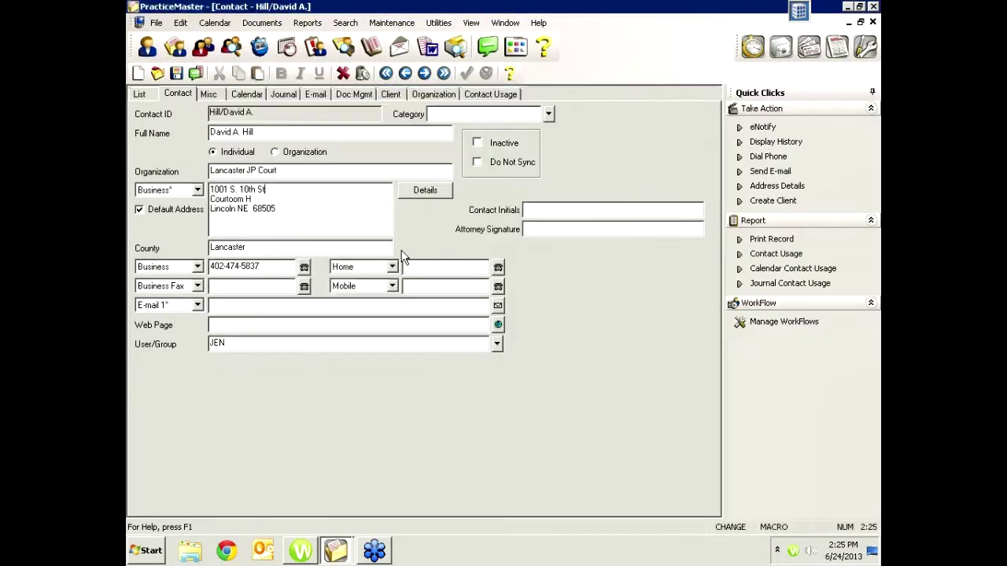
scroll(371, 259, "up", 1)
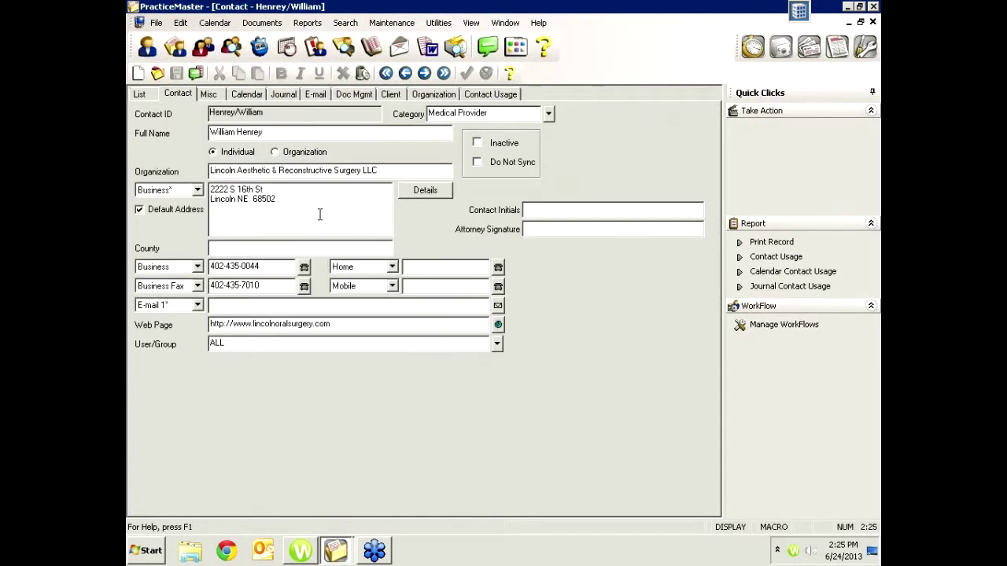
Compare the business address of the original contact with that of the duplicate marked (1).
scroll(283, 193, "down", 1)
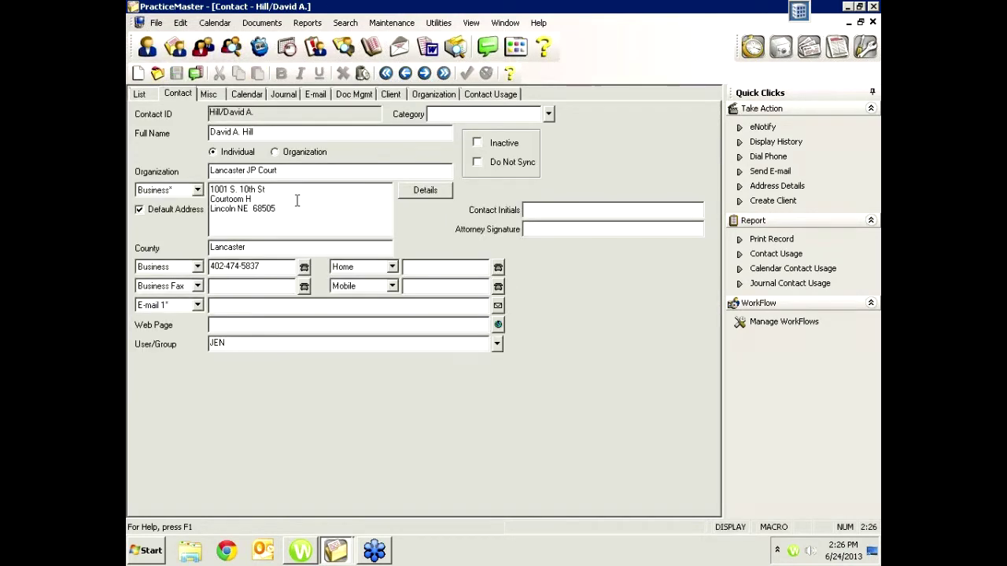
scroll(271, 190, "down", 1)
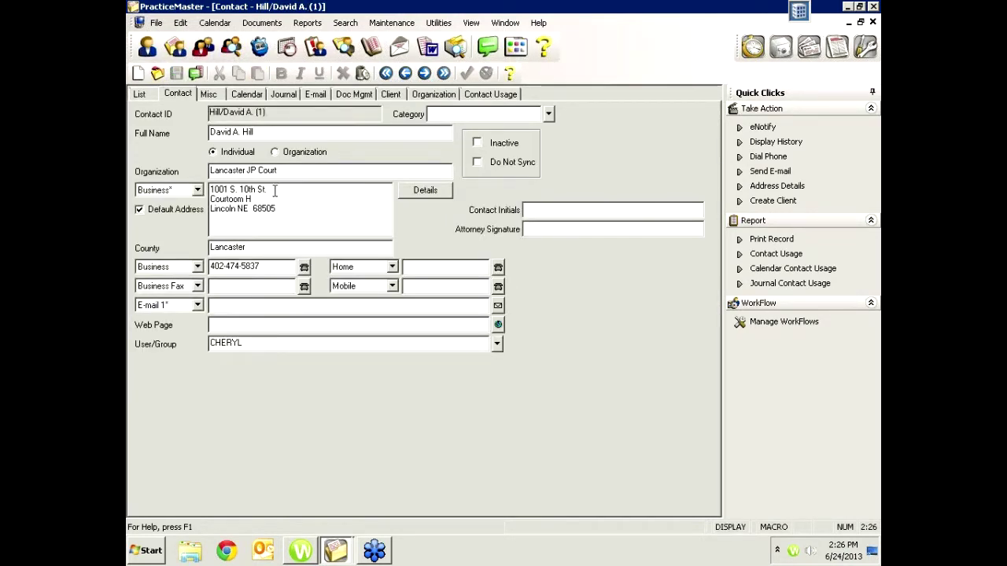
scroll(278, 266, "up", 1)
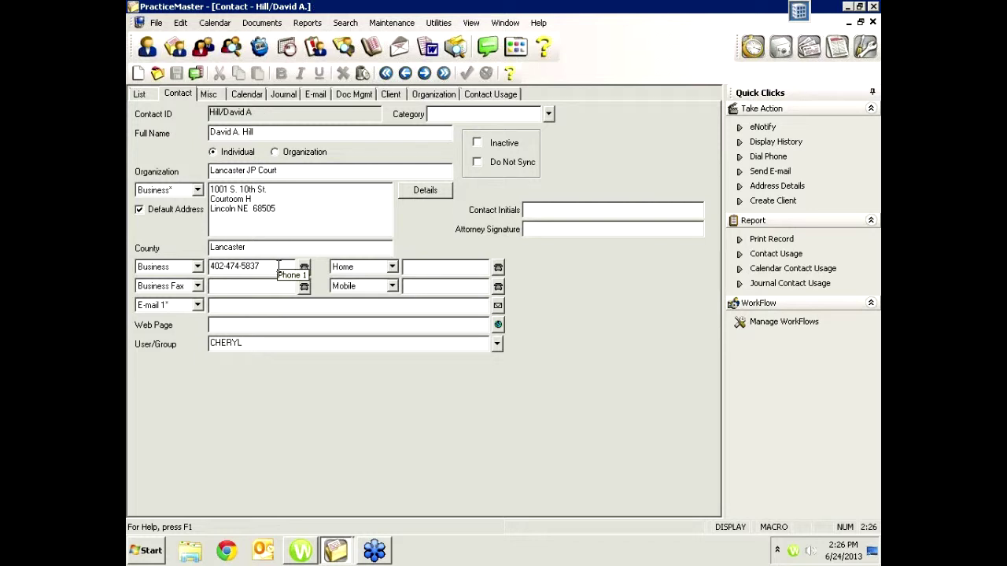
scroll(280, 264, "down", 1)
scroll(283, 236, "up", 1)
scroll(287, 220, "down", 1)
scroll(291, 219, "up", 1)
scroll(295, 218, "down", 1)
scroll(295, 218, "down", 1)
scroll(295, 218, "up", 1)
scroll(271, 129, "down", 1)
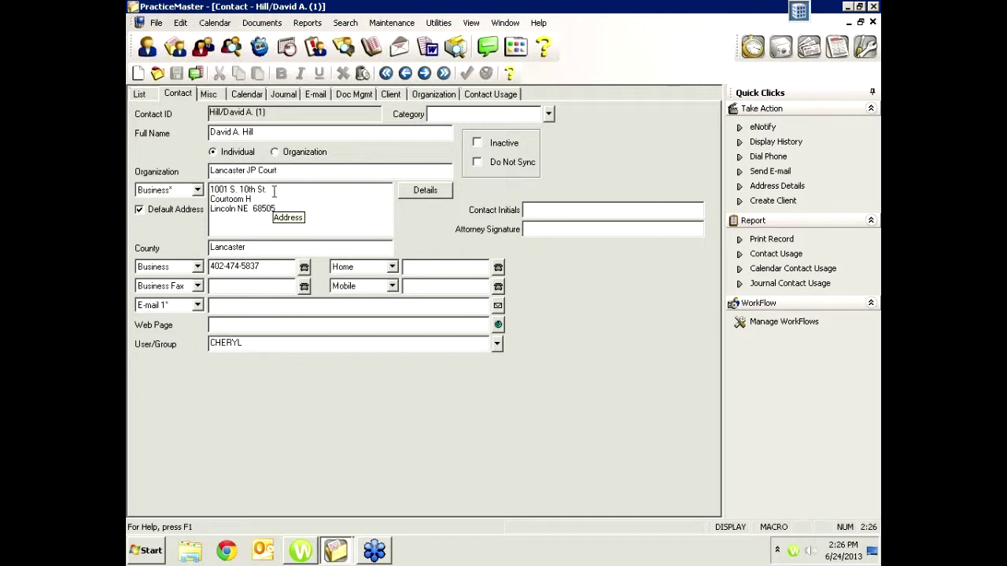
Check the User/Group assignment on both the original contact and its duplicate marked (1).
scroll(274, 193, "up", 1)
left_click(246, 344)
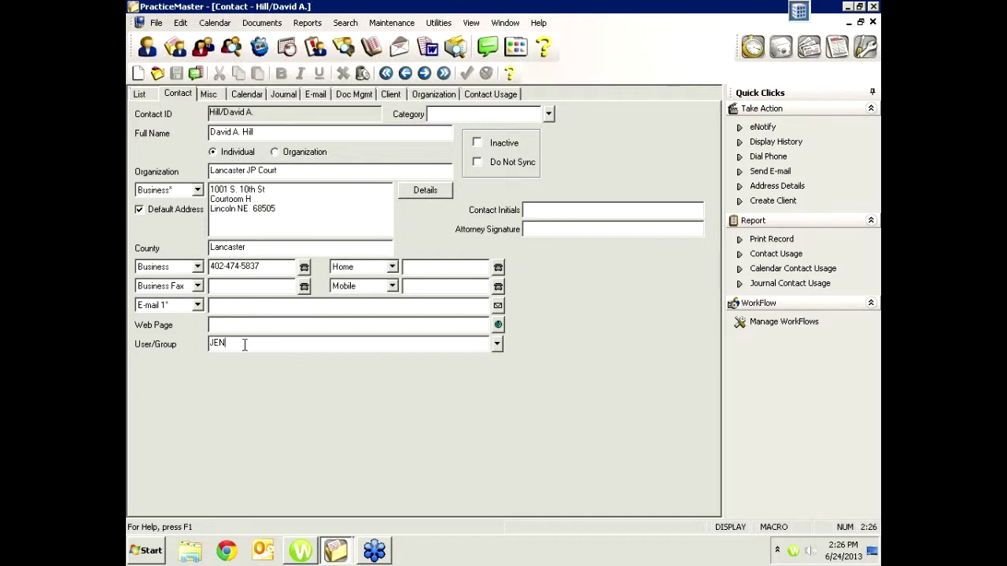
left_click(293, 190)
left_click_drag(231, 344, 207, 345)
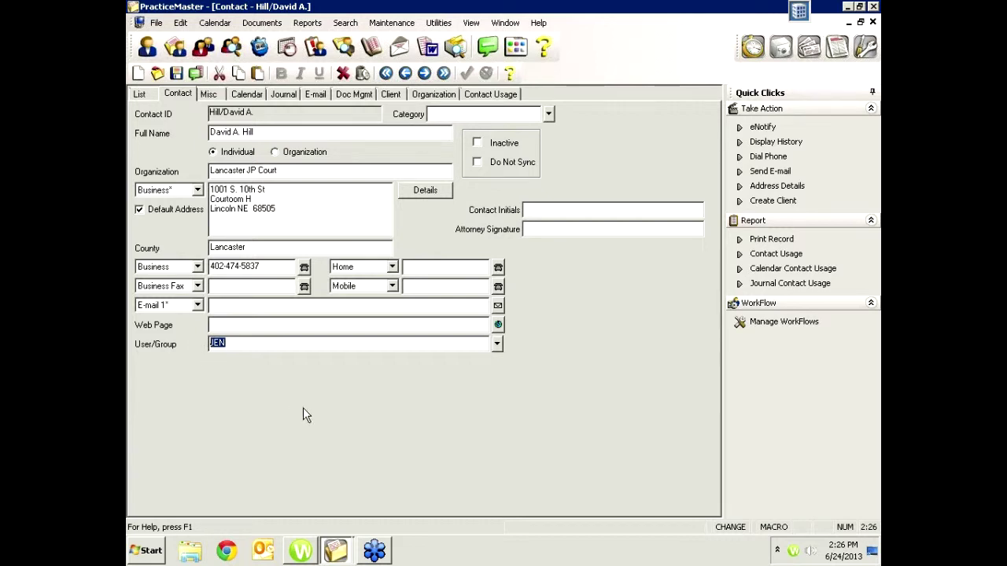
scroll(303, 407, "down", 1)
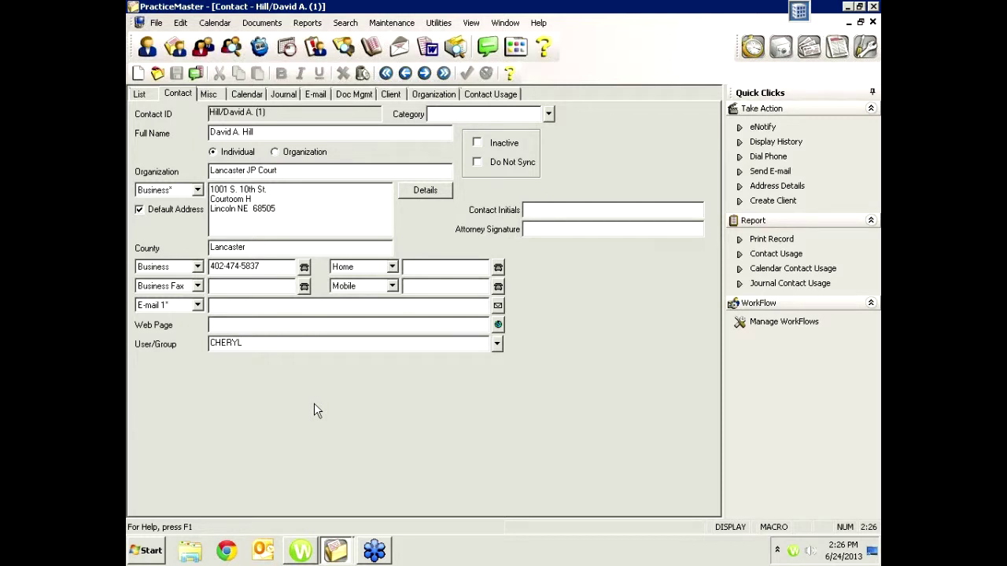
Start Merge Contacts without a HotBackup, choosing the original as Contact 1 and the duplicate marked (1) as Contact 2.
left_click(393, 25)
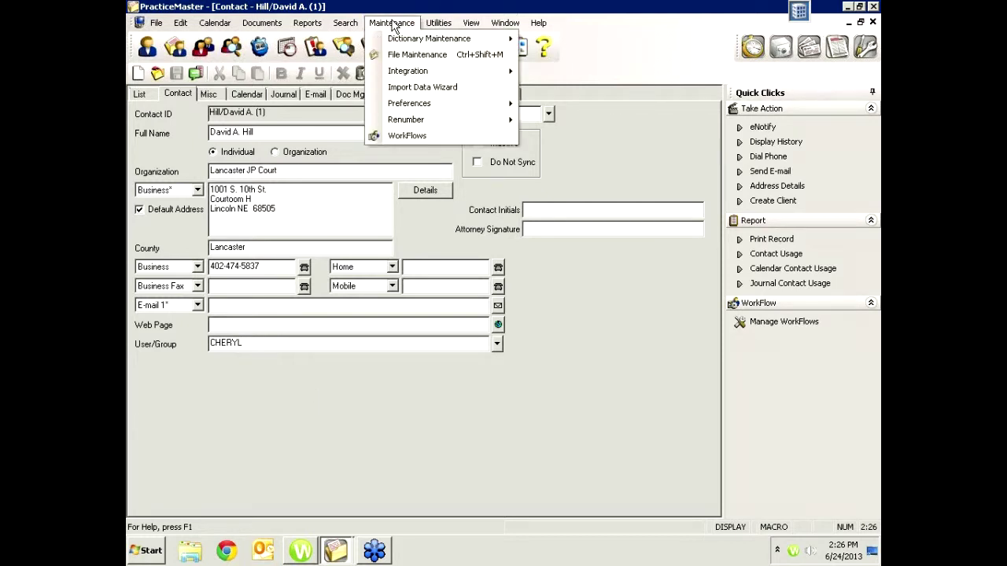
mouse_move(403, 119)
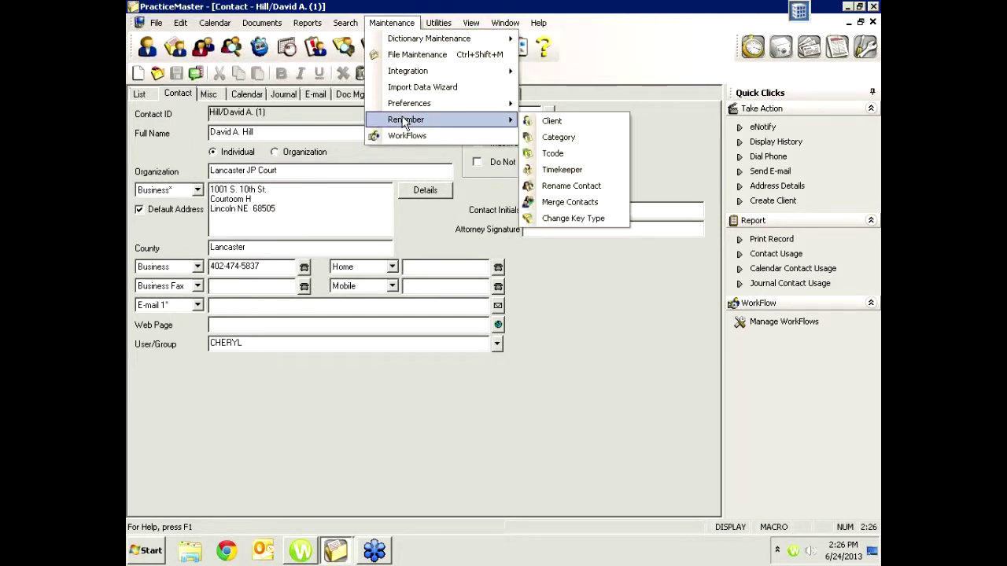
left_click(562, 202)
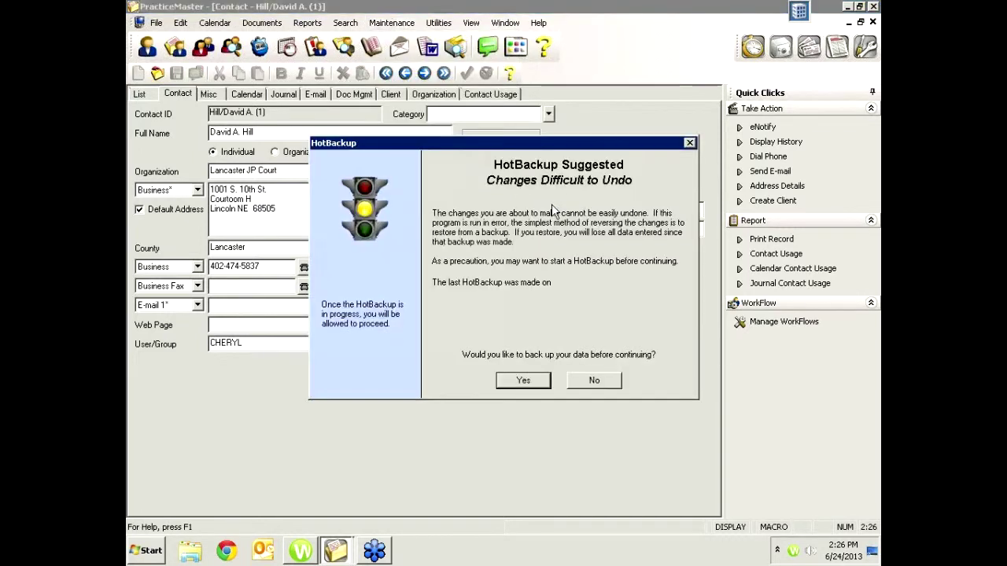
left_click(587, 381)
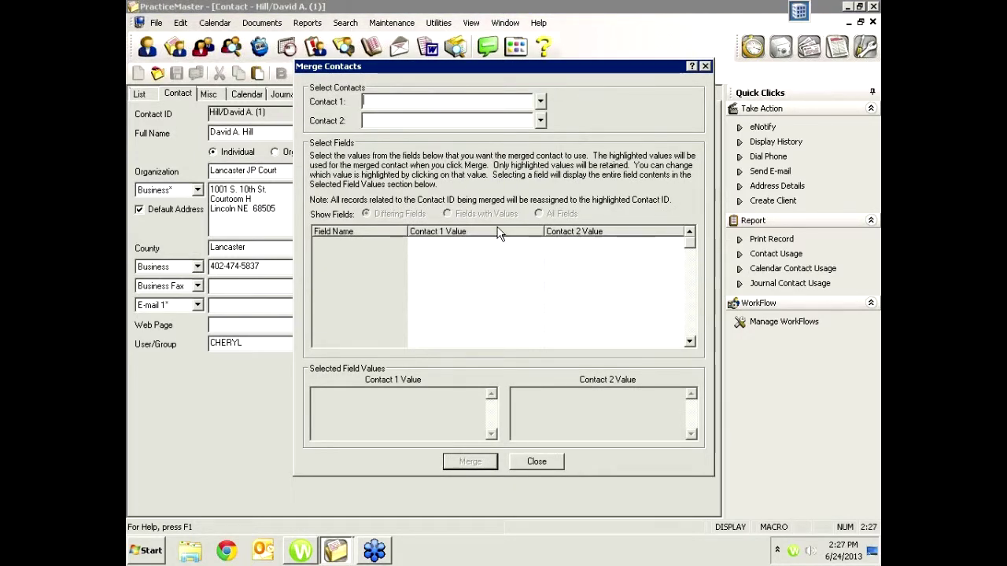
type("hill/David A.")
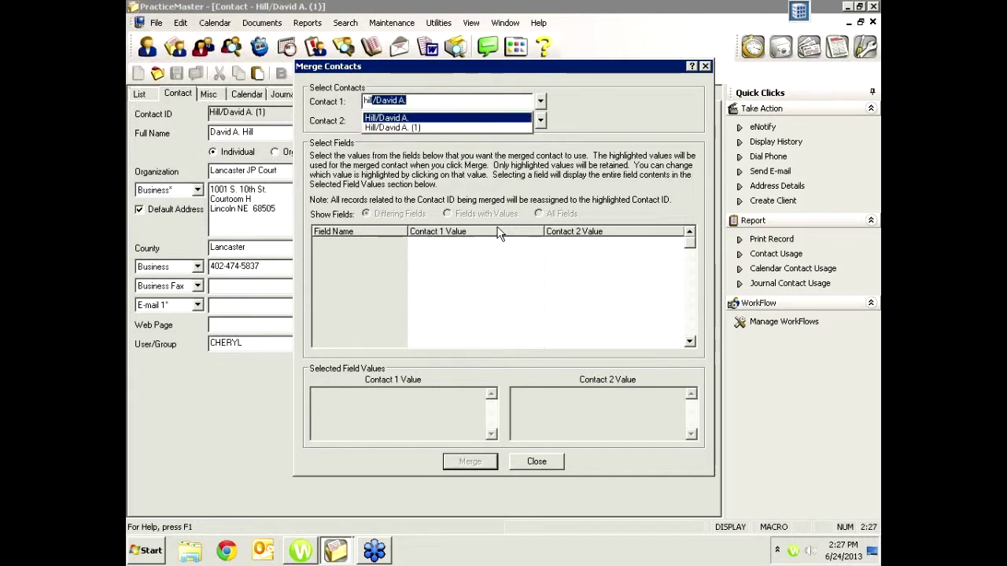
key("Tab")
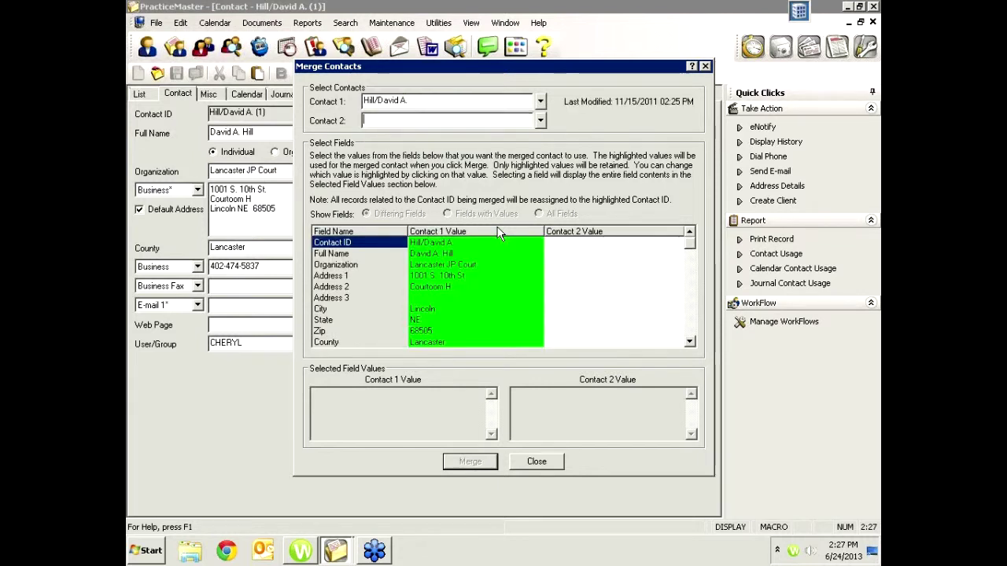
type("hil/David A.")
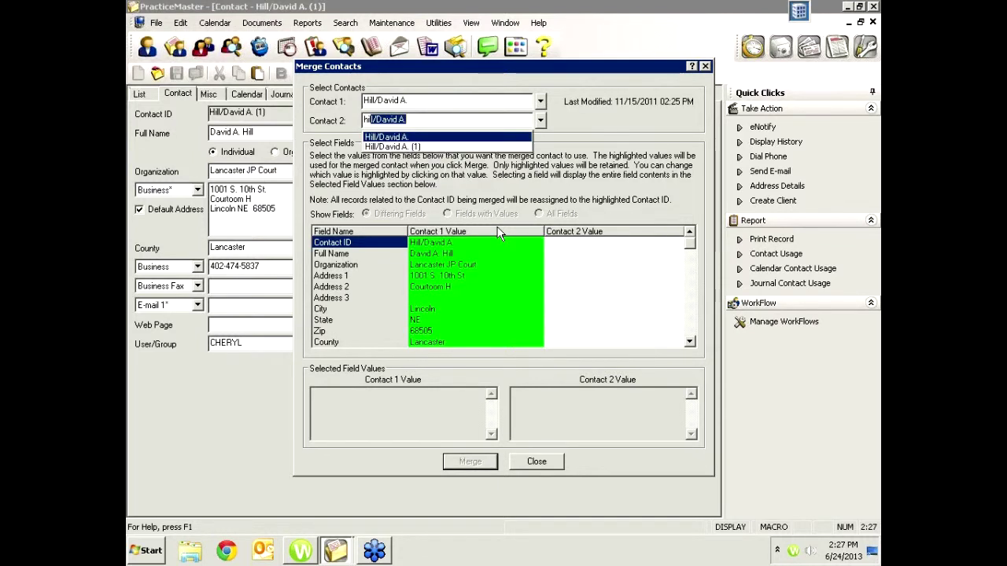
key("Down")
key("Tab")
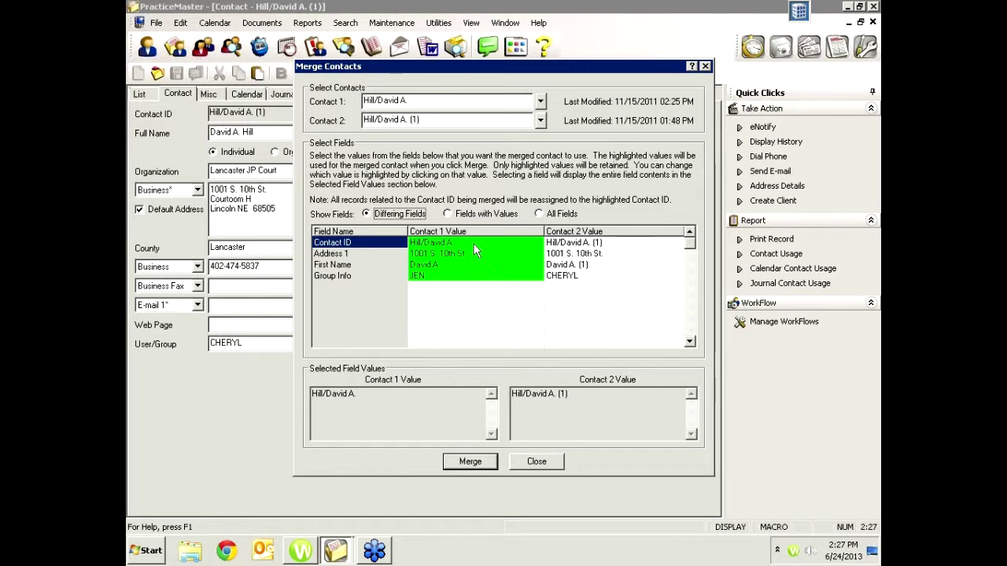
Try choosing the Contact 2 values for Address 1 and Group Info, and close Merge Contacts without merging.
left_click(571, 244)
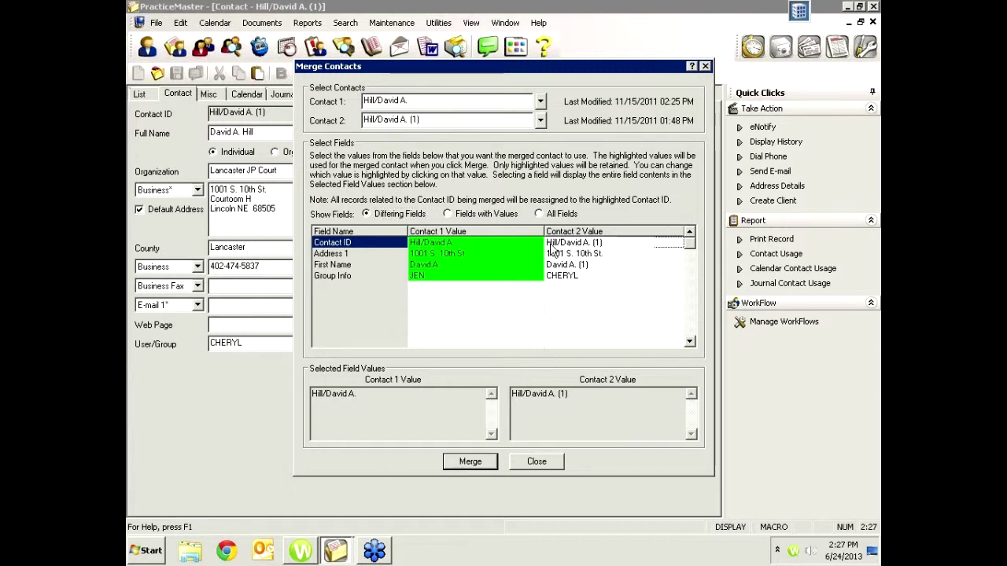
left_click(569, 255)
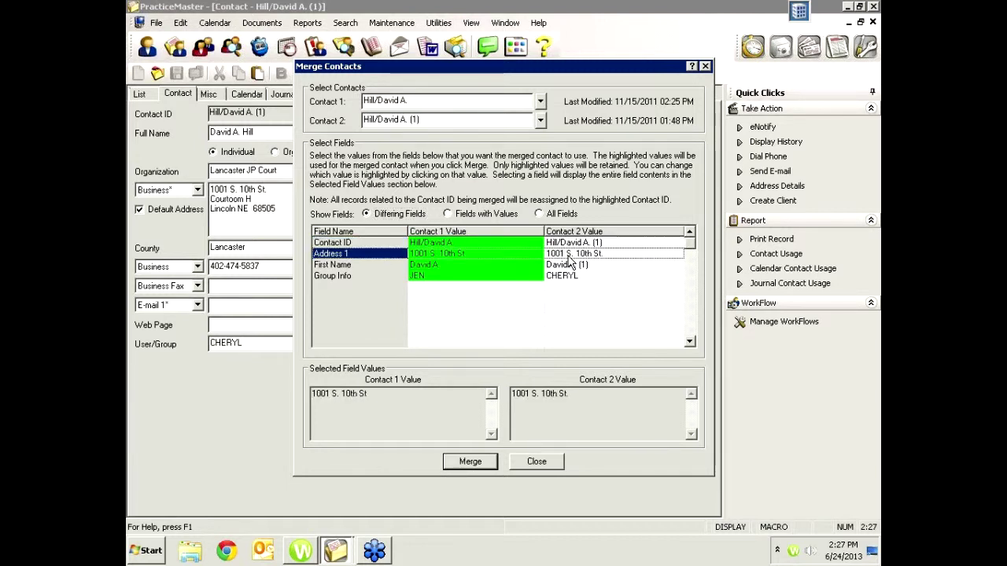
left_click(529, 267)
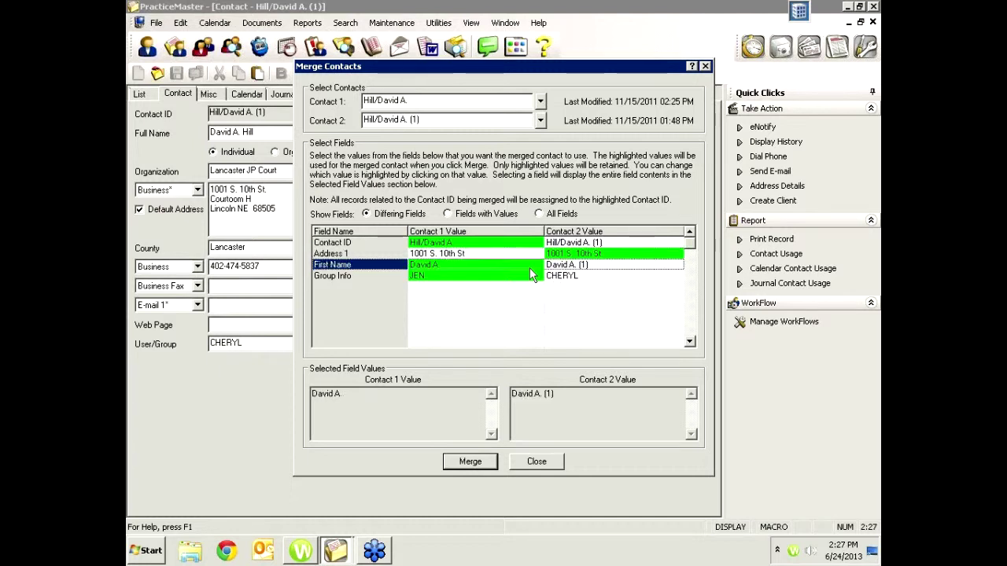
left_click(560, 277)
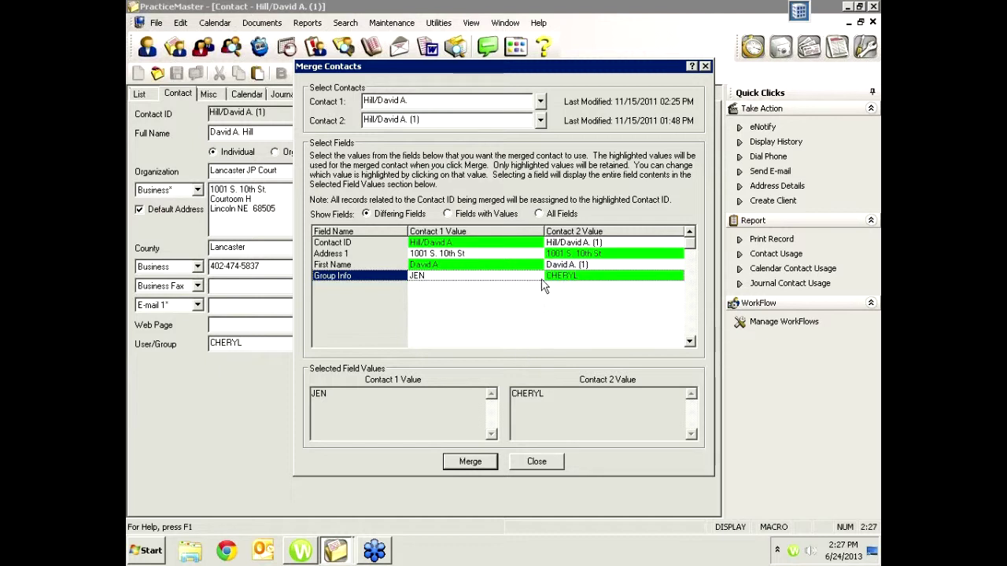
left_click(537, 463)
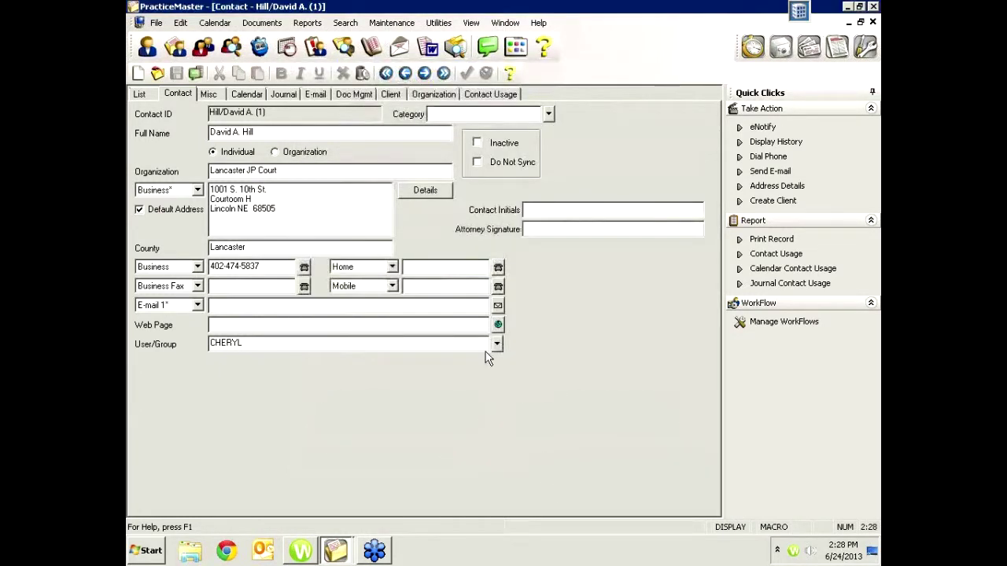
Return to the original contact and reopen Merge Contacts without a backup, loading the original as Contact 1 and the (1) duplicate as Contact 2.
left_click(252, 342)
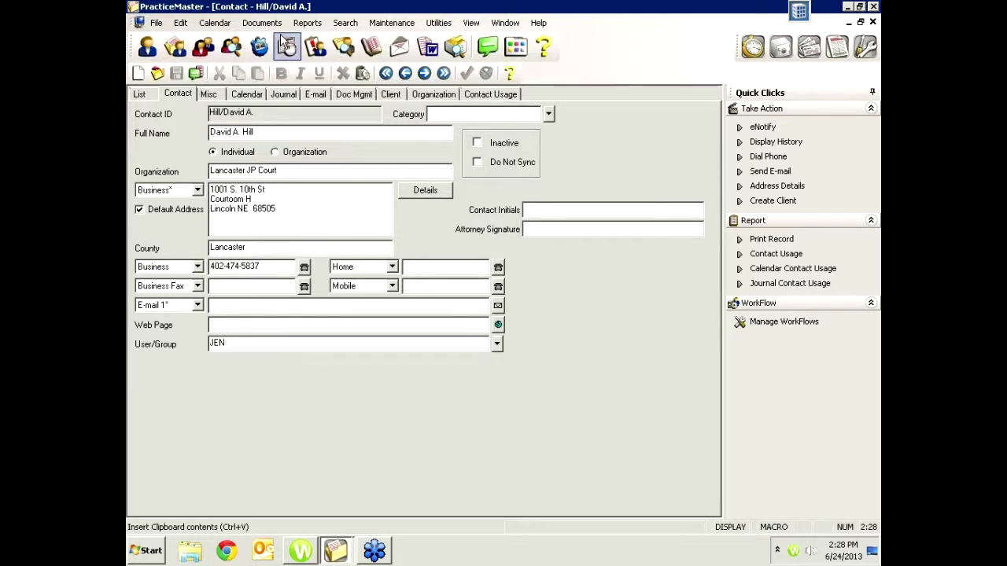
left_click(378, 28)
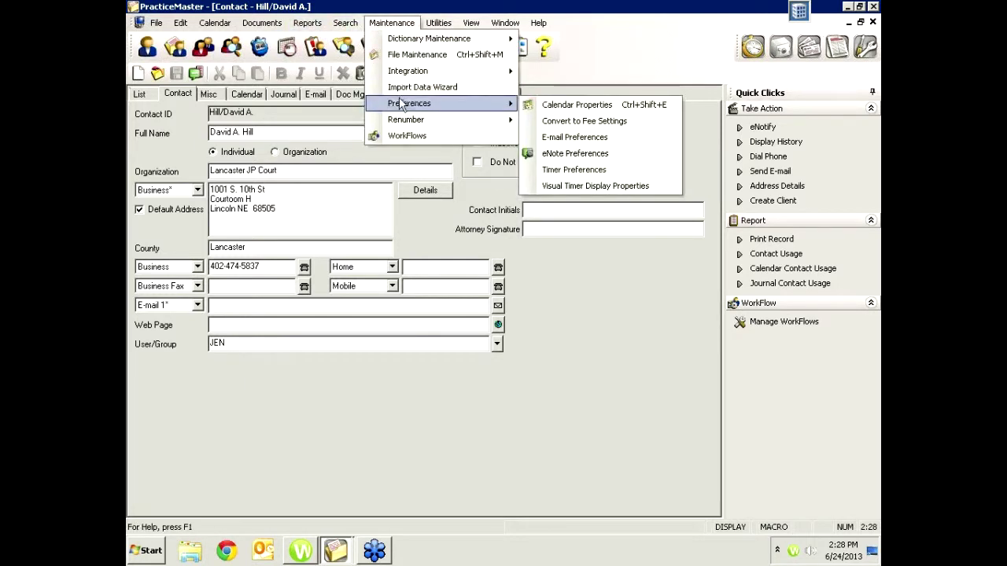
mouse_move(416, 124)
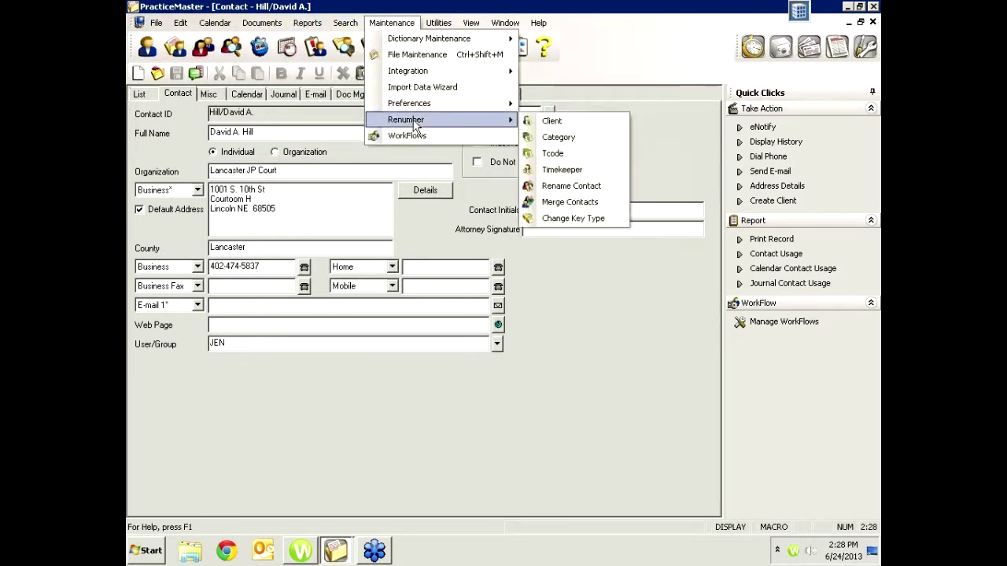
left_click(582, 202)
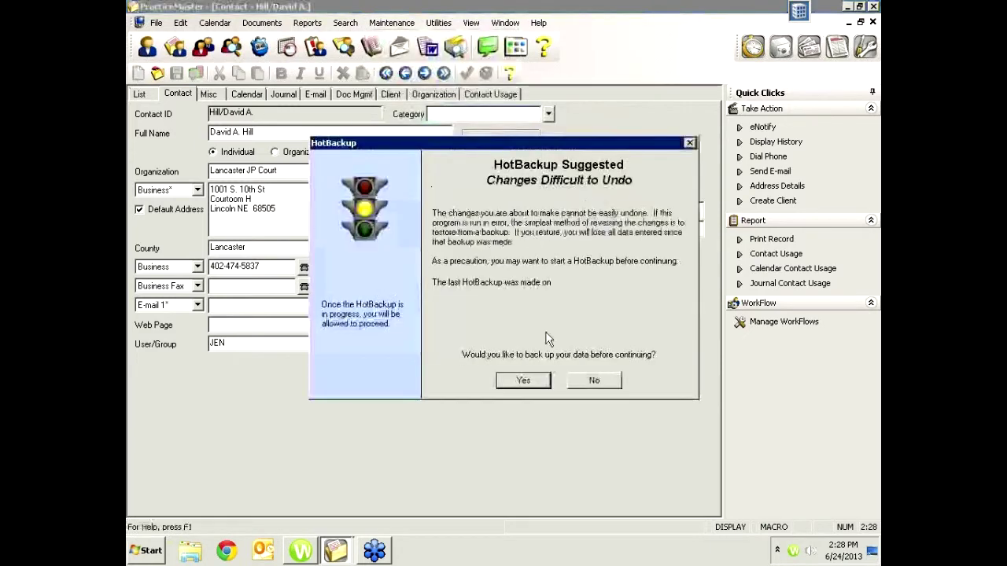
left_click(590, 380)
type("h")
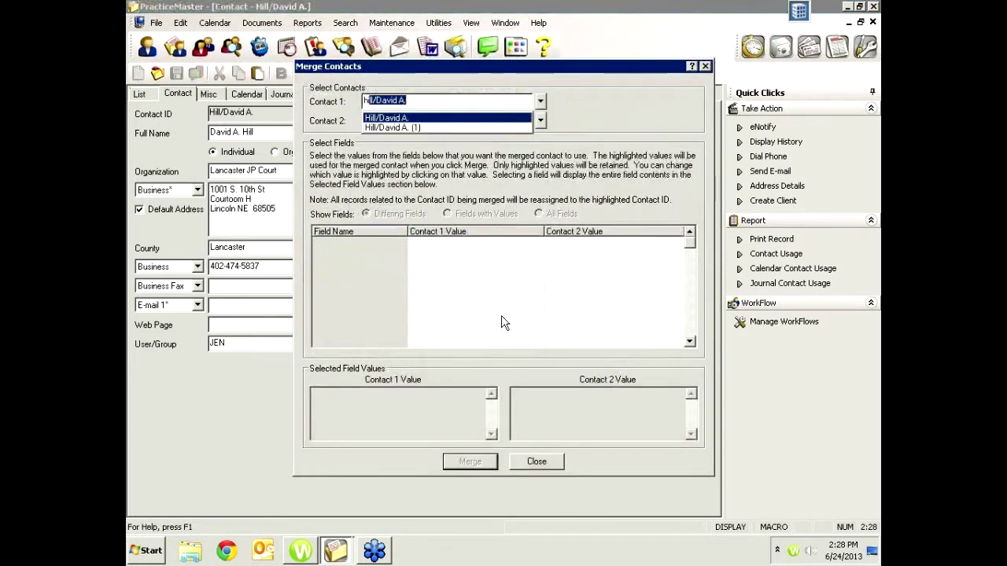
key("Tab")
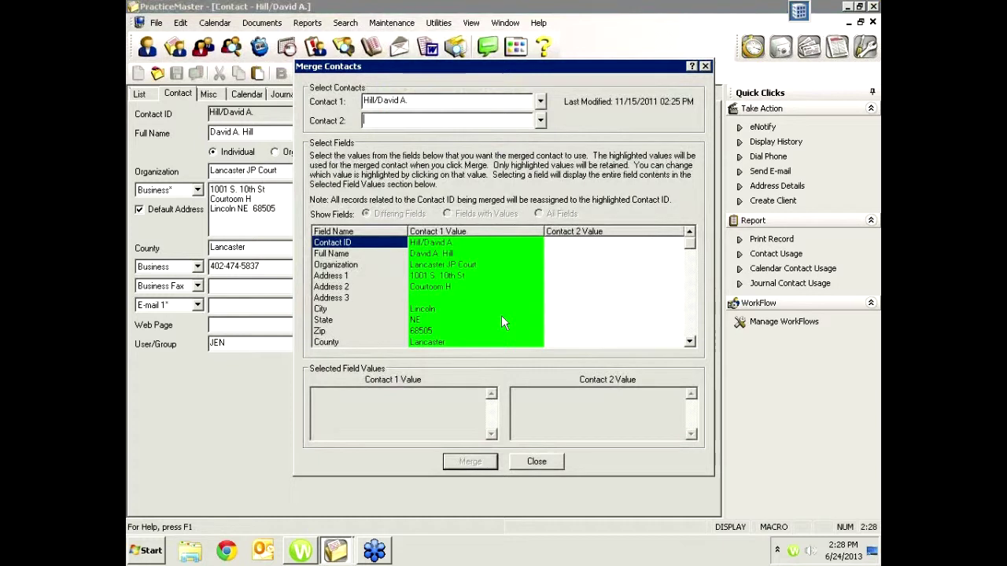
type("hill/David A.")
key("Down")
key("Tab")
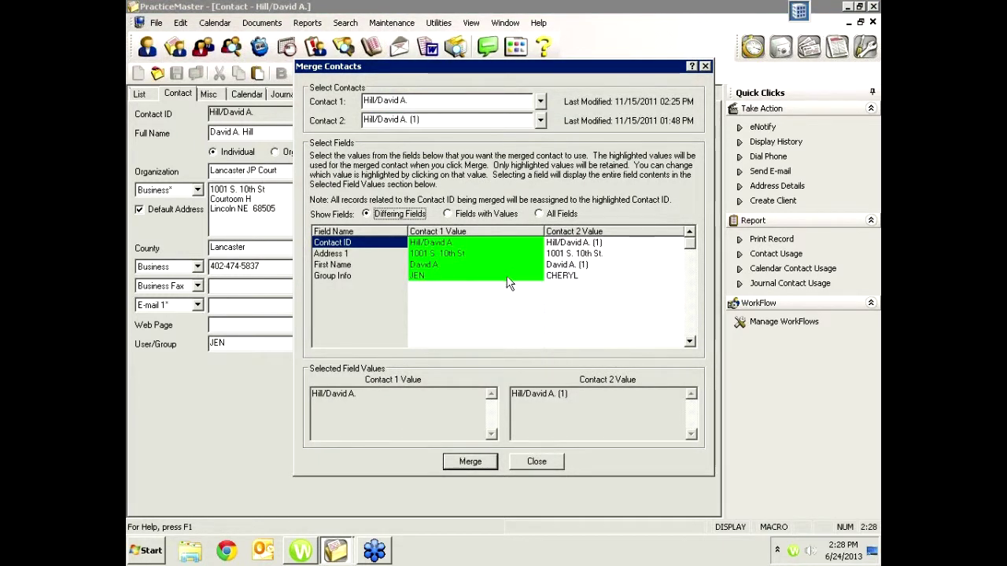
Choose the Contact 2 value for Address 1, and keep the Contact 1 values for First Name and Group Info.
left_click(573, 276)
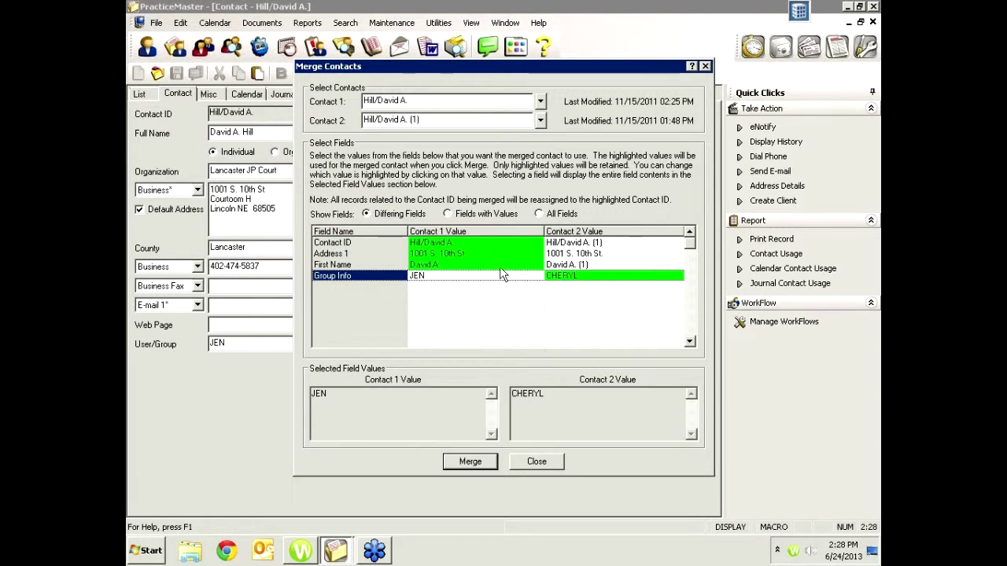
left_click(565, 265)
left_click(571, 253)
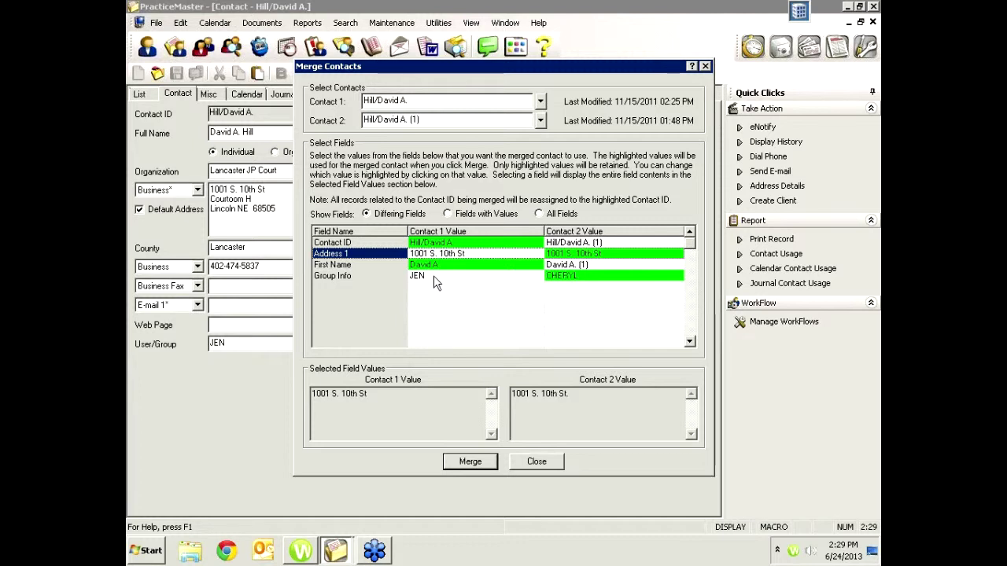
left_click(523, 280)
left_click(556, 279)
left_click(500, 275)
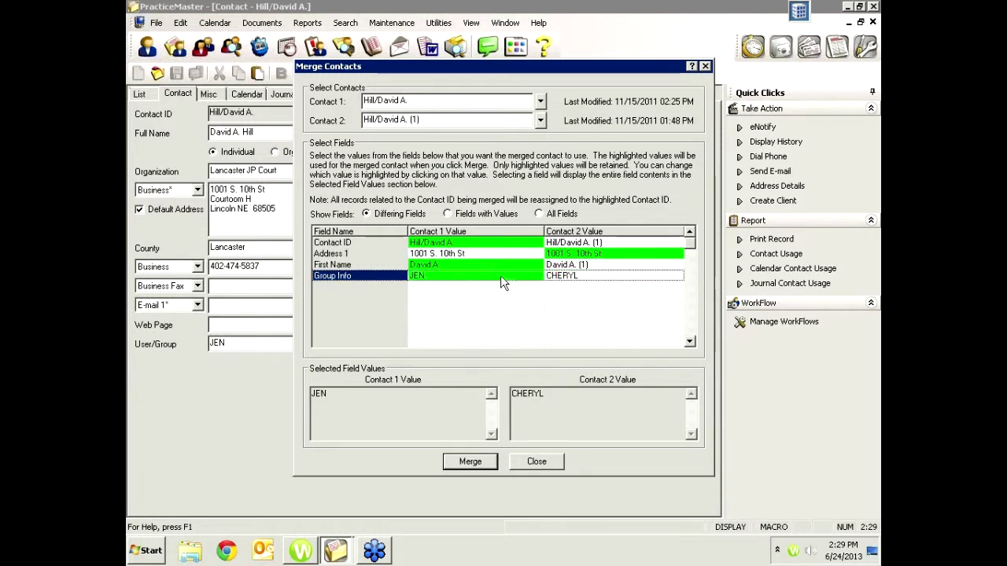
Choose the Contact 2 value for Group Info, merge the two contacts, and close Merge Contacts.
left_click(567, 279)
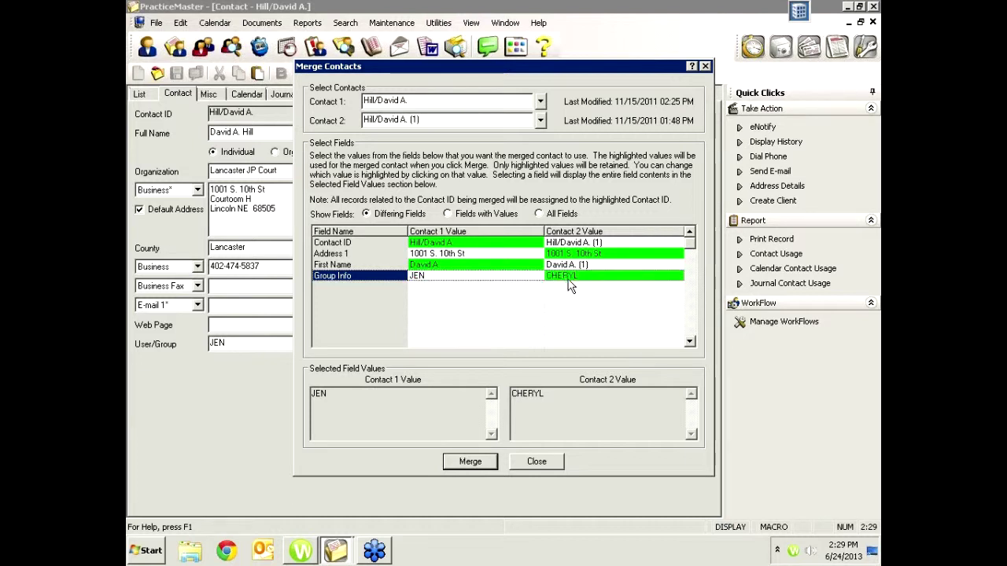
left_click(473, 462)
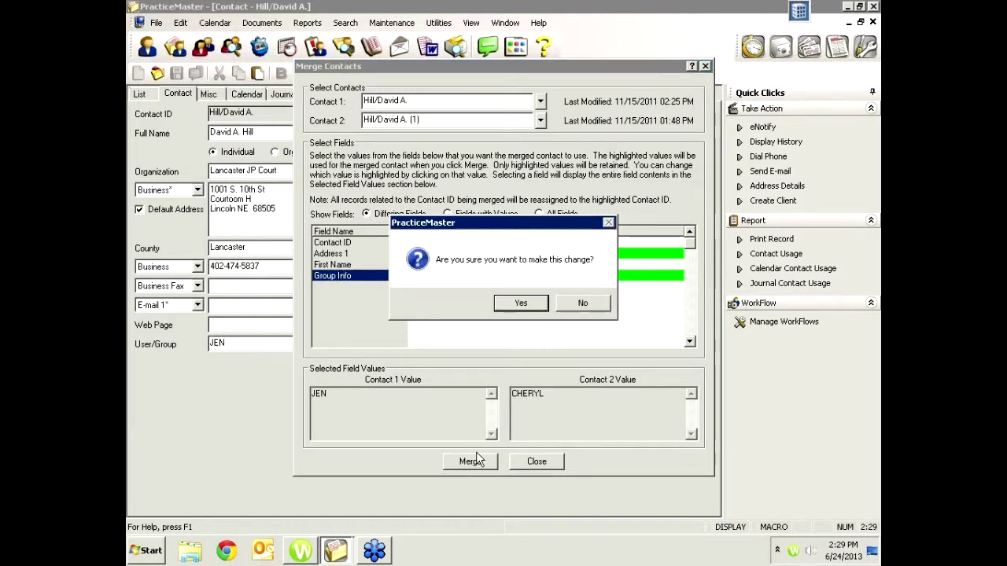
left_click(522, 302)
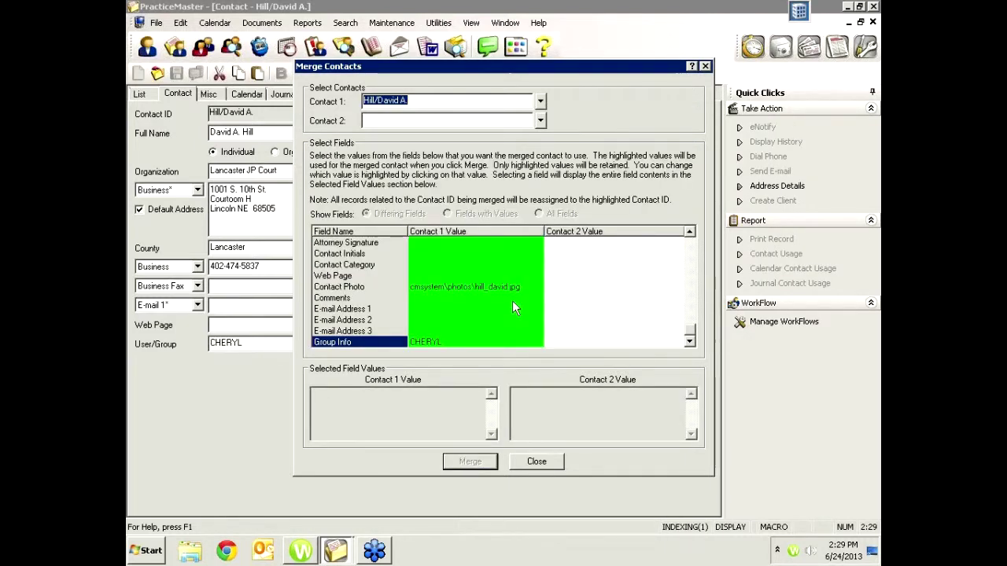
left_click(529, 459)
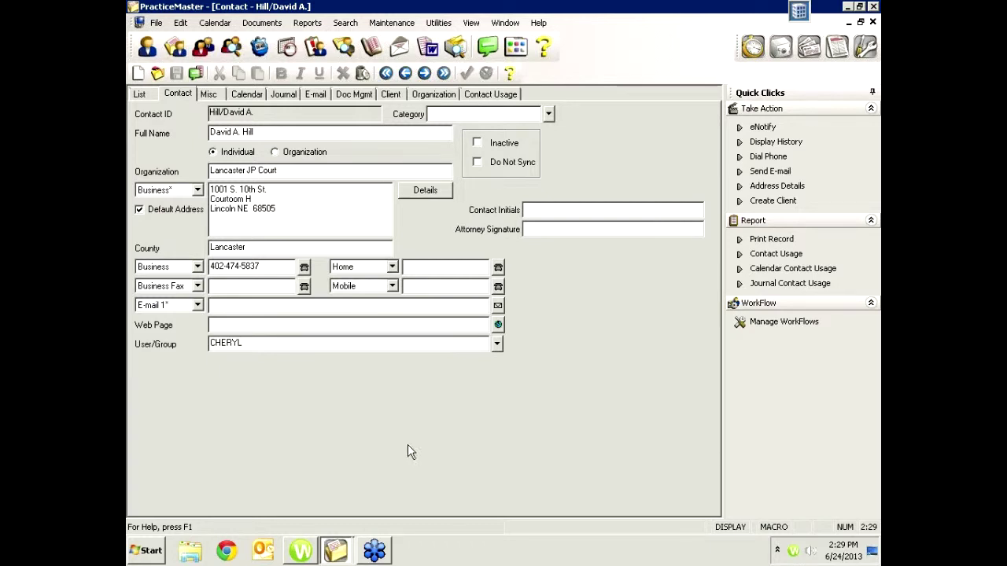
Add Contact 1's original user alongside the current one in the merged contact's User/Group, and save the record while returning to the contact list.
left_click(305, 348)
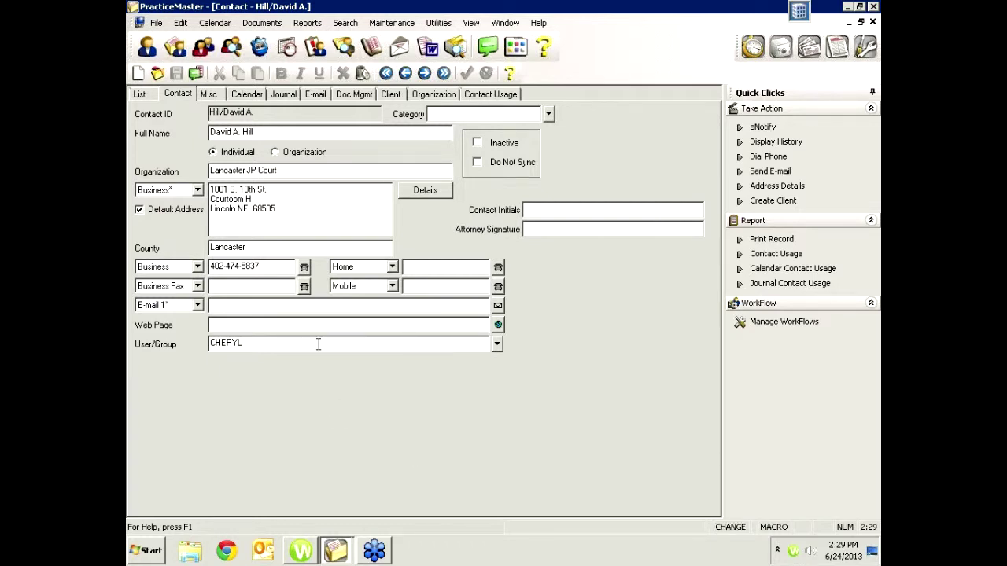
left_click(497, 344)
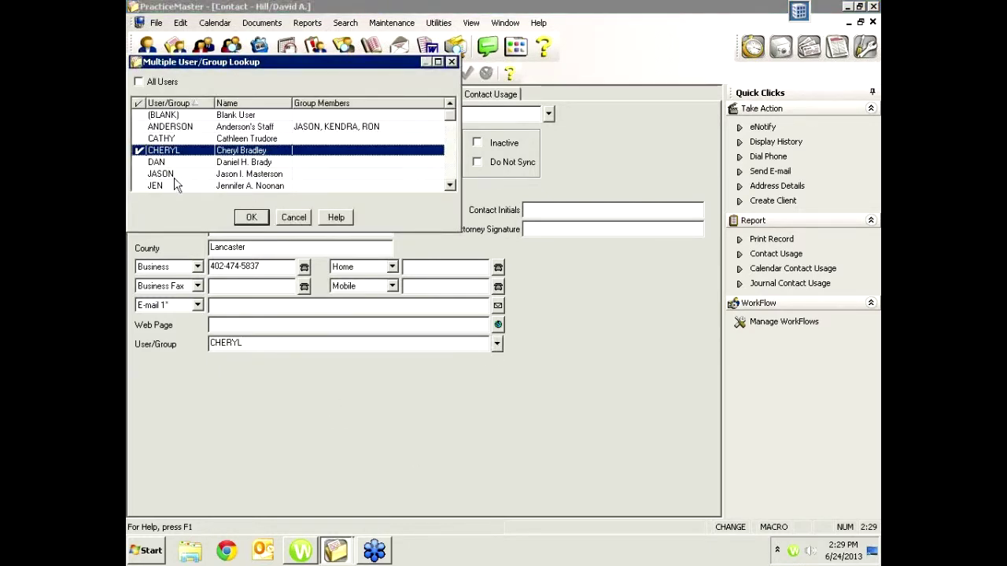
left_click(171, 186)
left_click(251, 220)
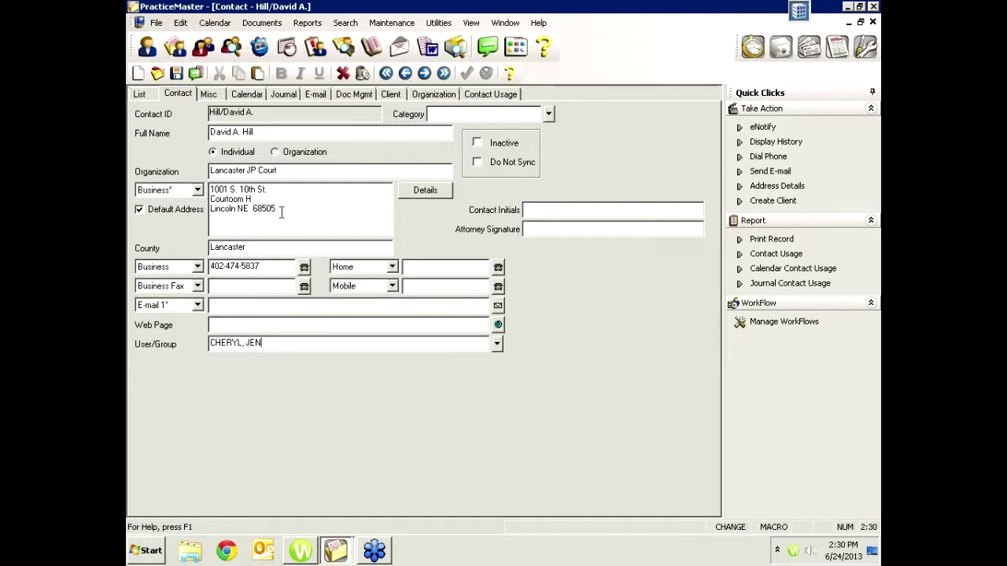
left_click(138, 96)
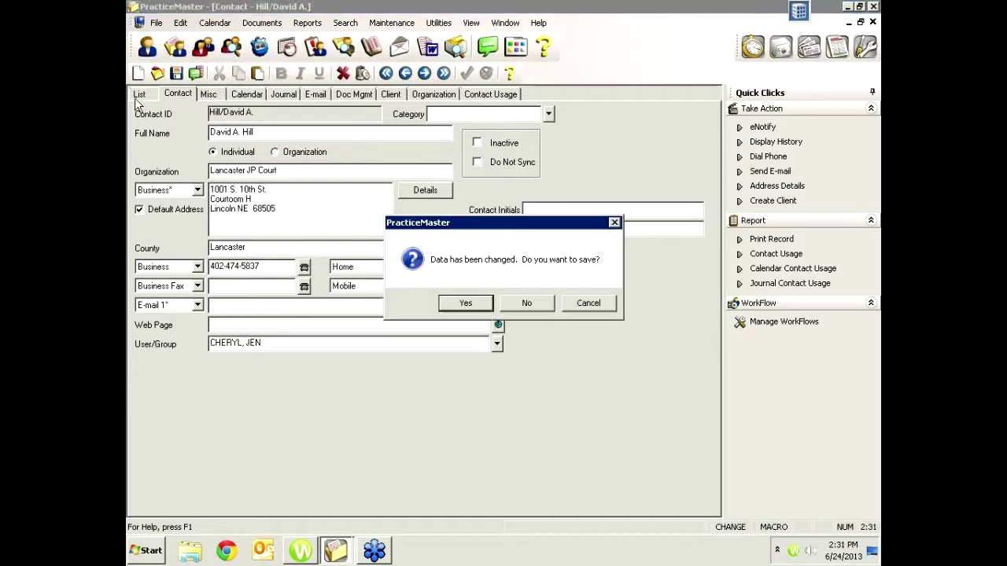
left_click(465, 303)
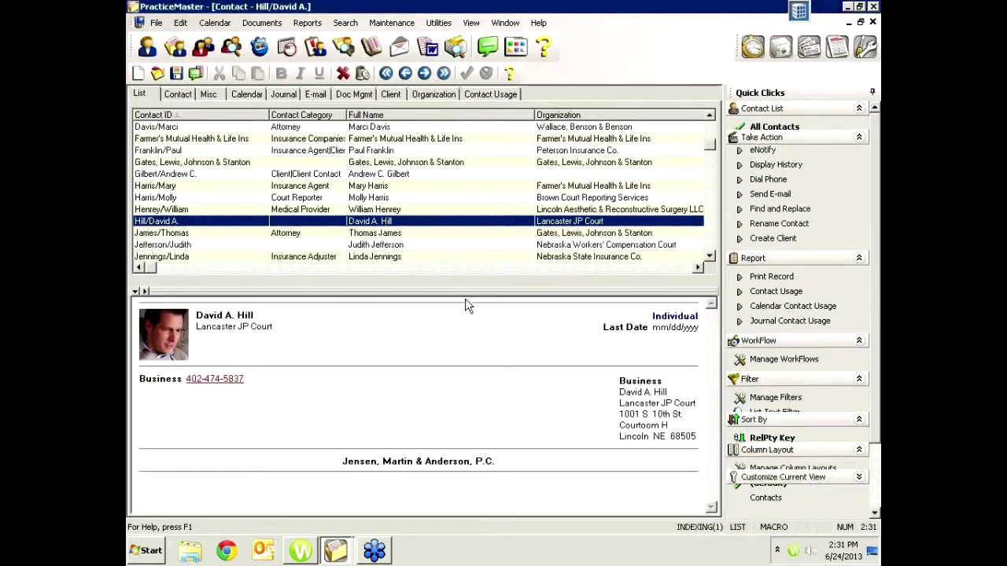
Widen the Contact ID column of the contact list and find the two MegaConstruction Corporation contacts.
scroll(639, 257, "down", 10)
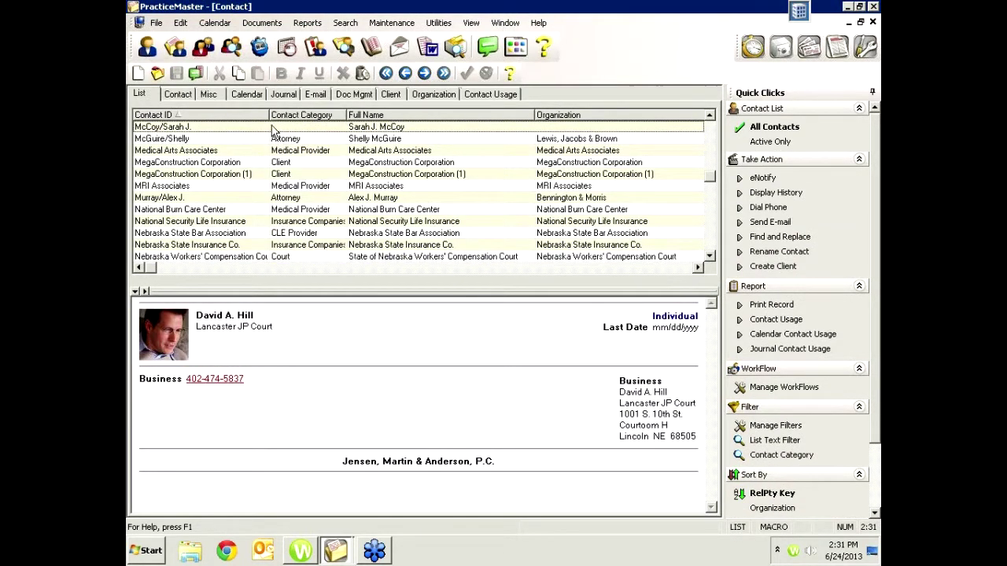
left_click_drag(270, 114, 317, 114)
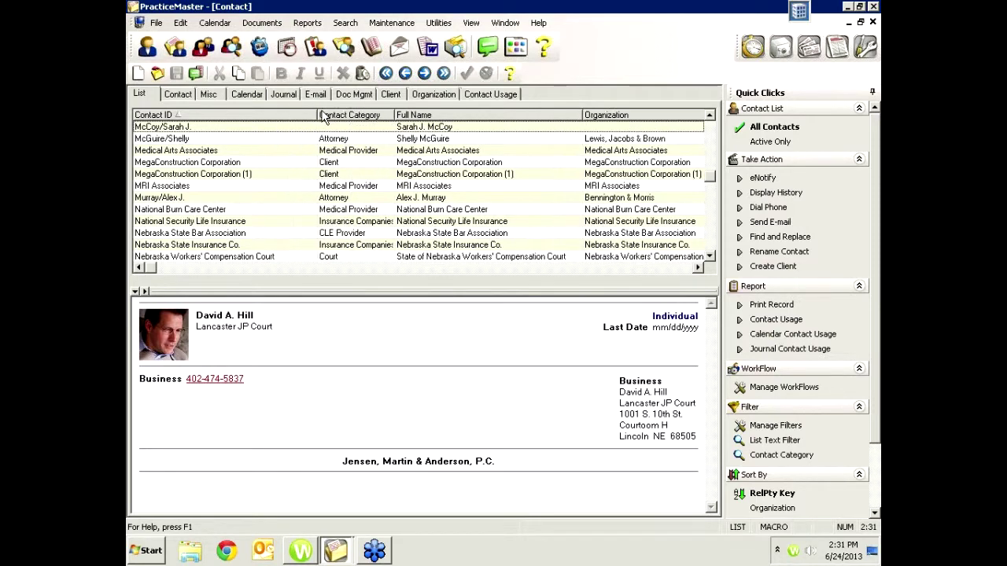
left_click(280, 165)
left_click(288, 176)
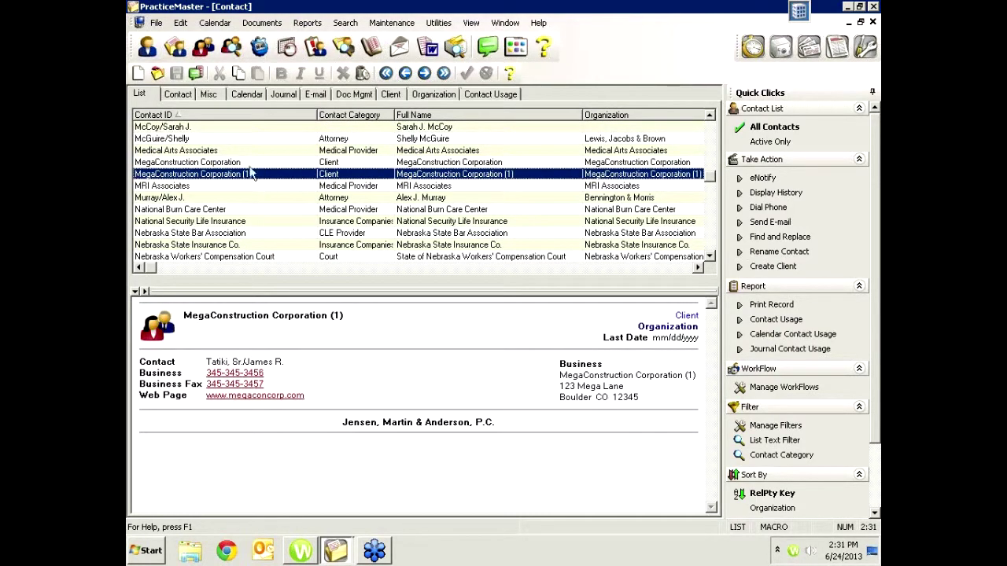
Open the MegaConstruction Corporation record and advance to MegaConstruction Corporation (1) to compare their addresses.
left_click(263, 164)
left_click(273, 175)
left_click(404, 165)
double_click(406, 166)
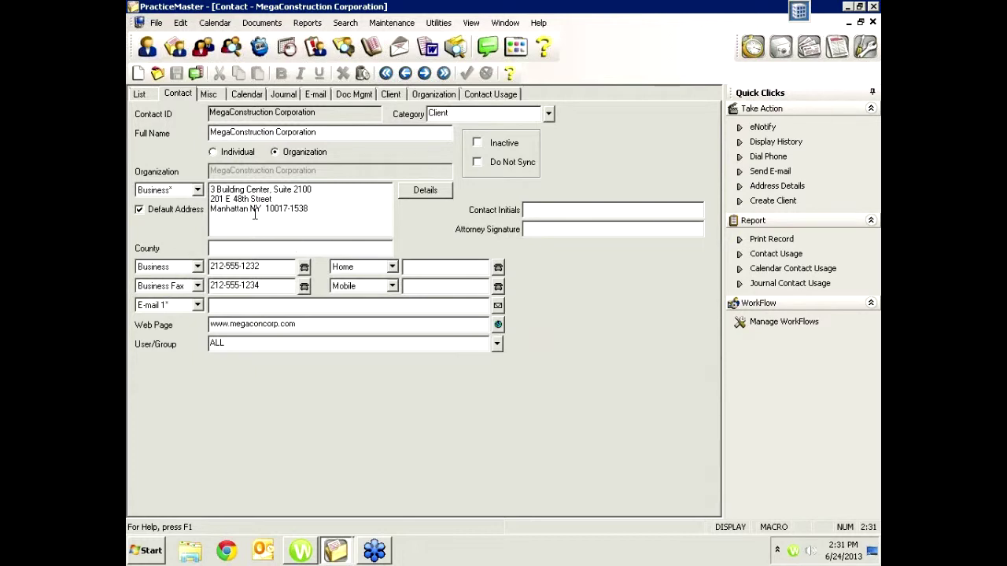
key("ctrl+Page_Down")
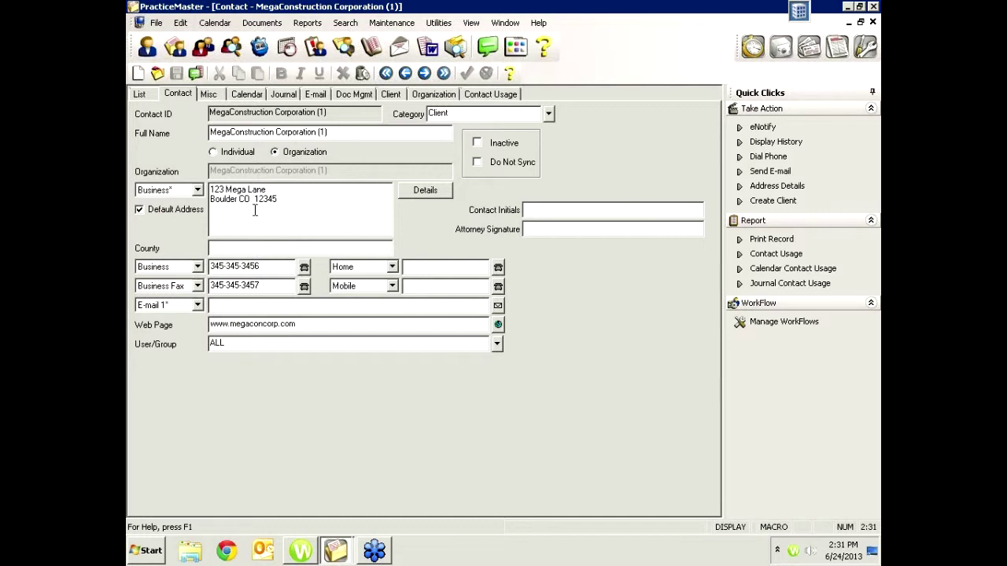
Start Rename Contact for MegaConstruction Corporation (1) and set the new contact ID to MegaConstruction Corporation (Boulder).
left_click(393, 23)
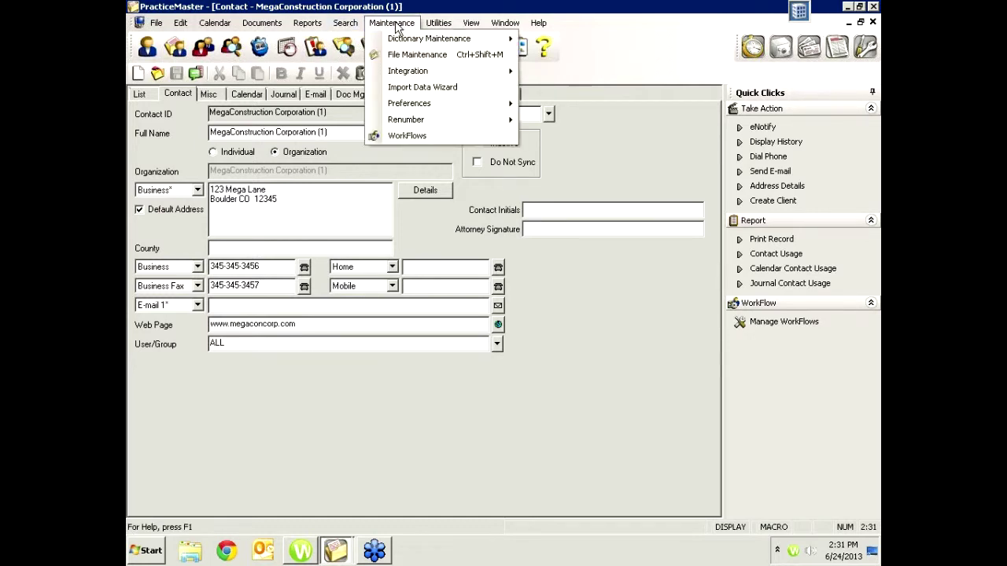
mouse_move(413, 119)
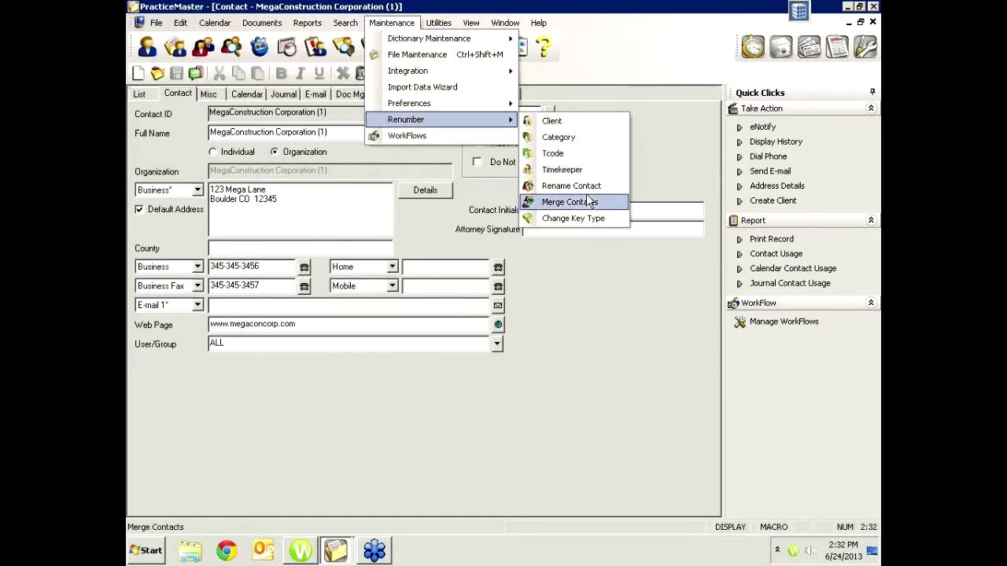
left_click(576, 186)
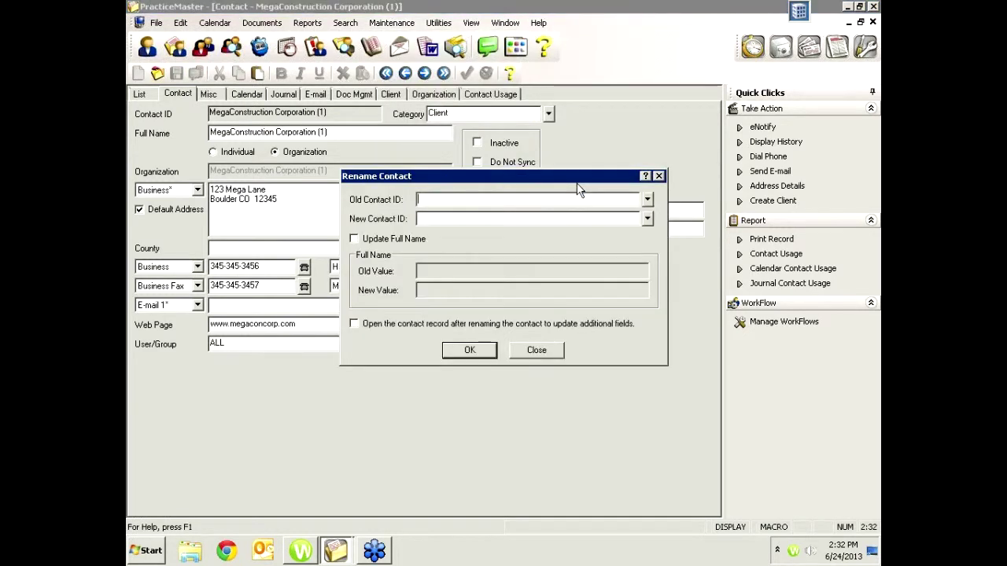
type("megaConstruction Corporation")
key("Down")
key("Tab")
key("End")
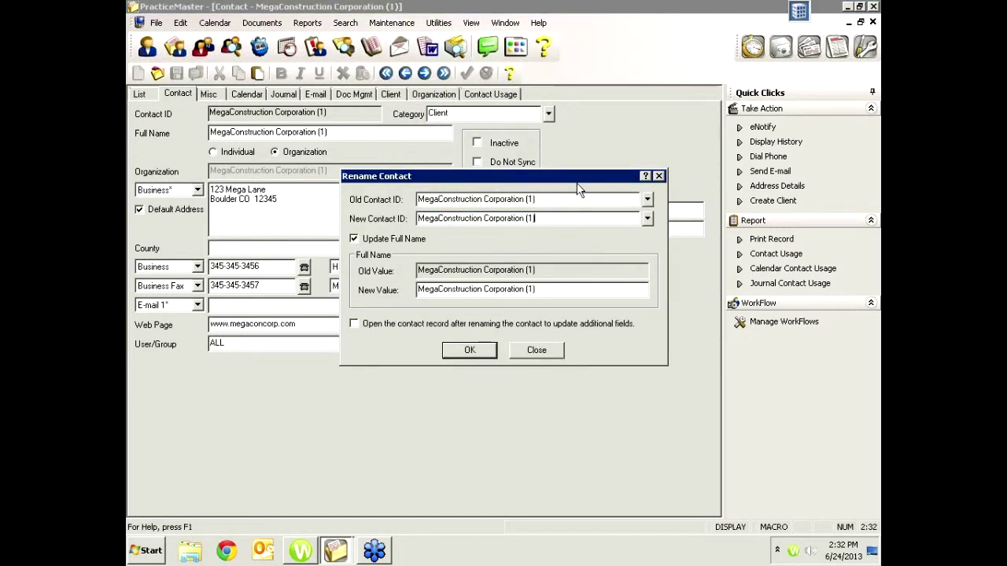
key("BackSpace")
key("BackSpace")
type("Boulder)")
Shorten the new Full Name to MegaConstruction Corporation and run the rename.
left_click(553, 289)
left_click(585, 289)
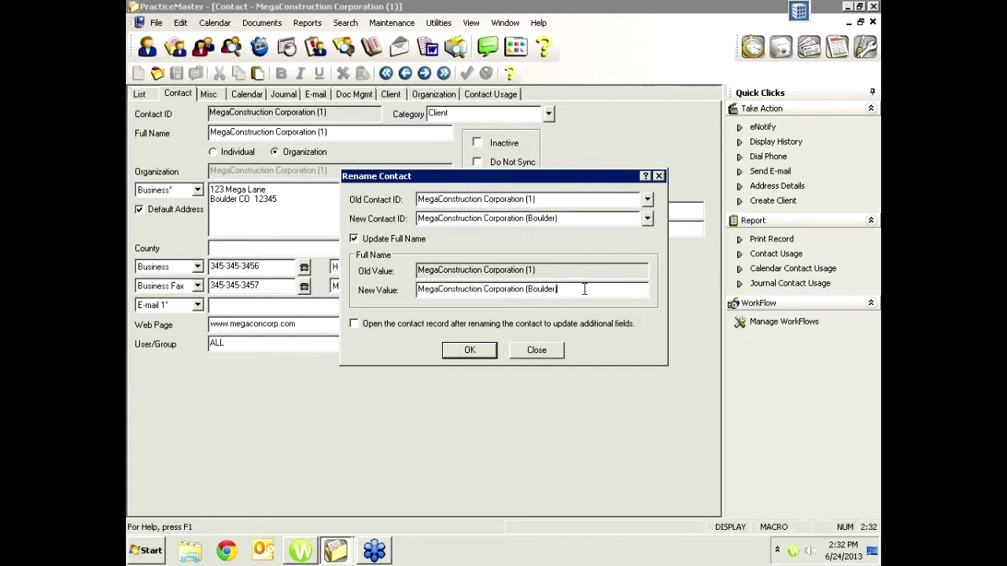
key("BackSpace")
key("BackSpace")
key("BackSpace")
key("BackSpace")
key("BackSpace")
key("BackSpace")
key("BackSpace")
key("BackSpace")
key("BackSpace")
key("BackSpace")
left_click(468, 354)
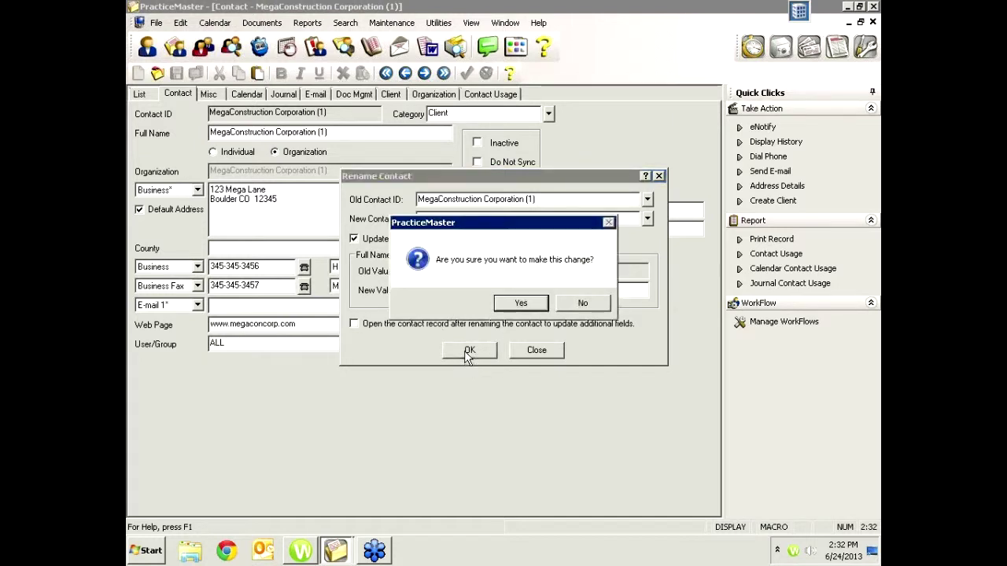
left_click(513, 305)
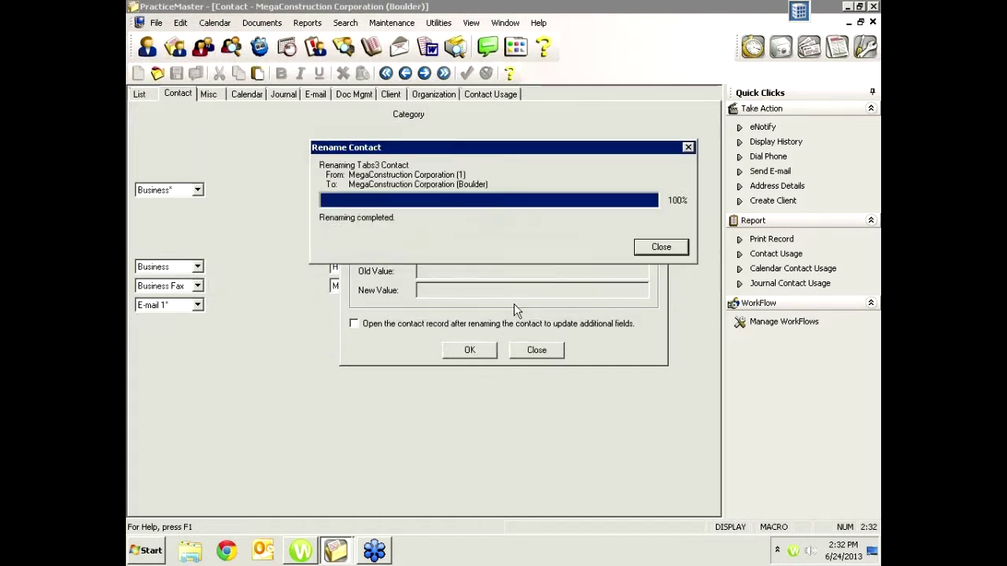
left_click(641, 250)
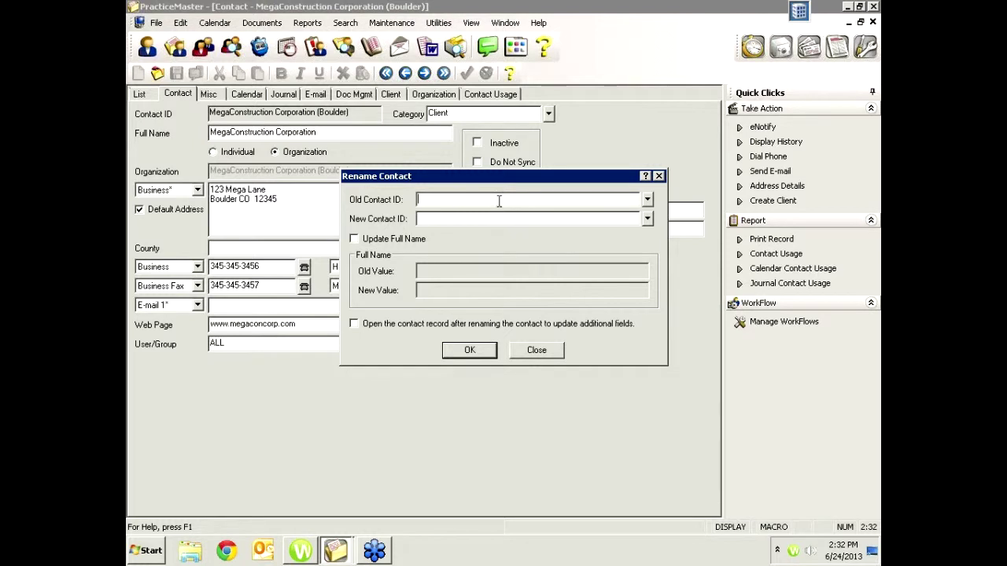
Rename contact ID MegaConstruction Corporation as MegaConstruction Corporation (Manhattan), and close Rename Contact.
type("megaConstruction Corporation")
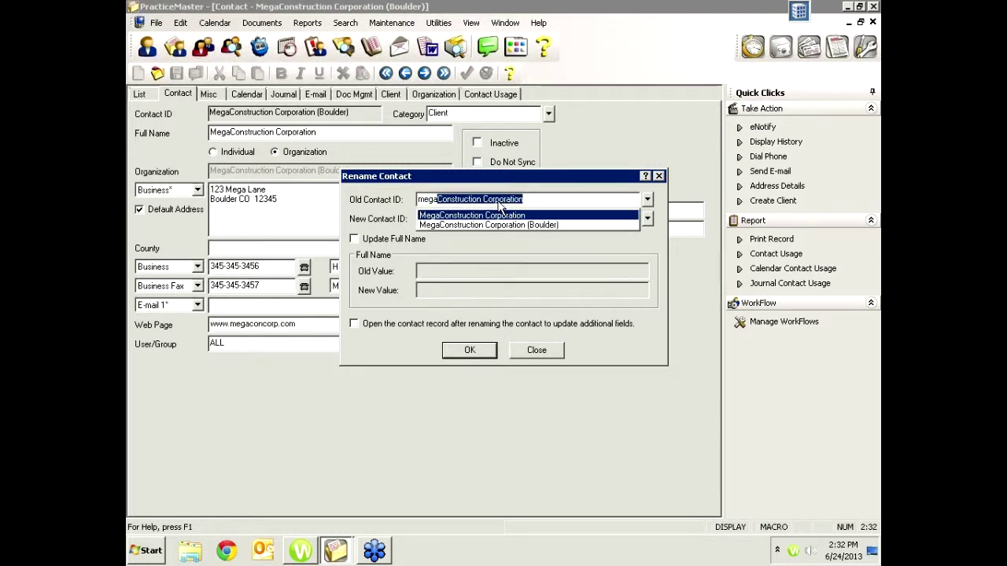
key("Tab")
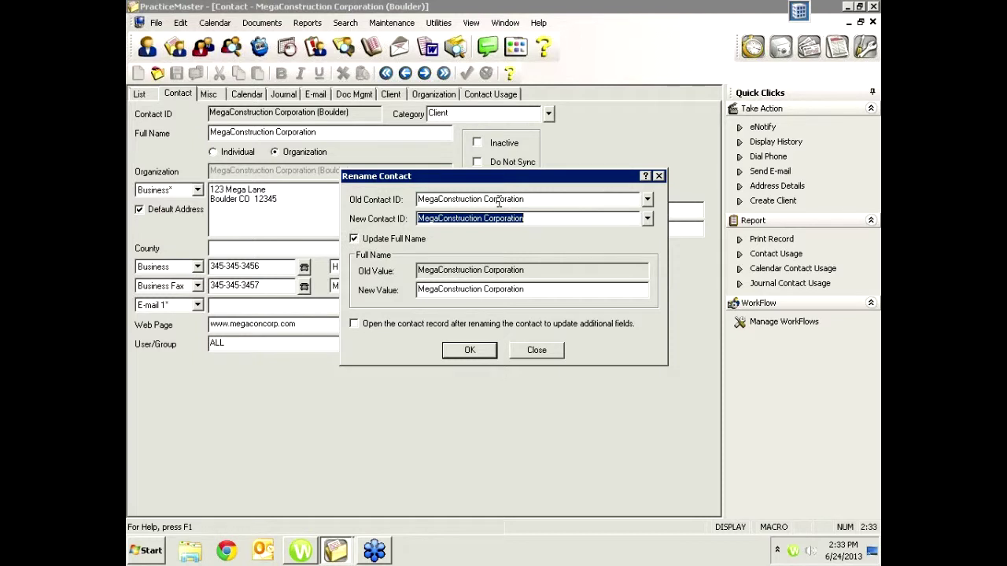
key("End")
type("(B")
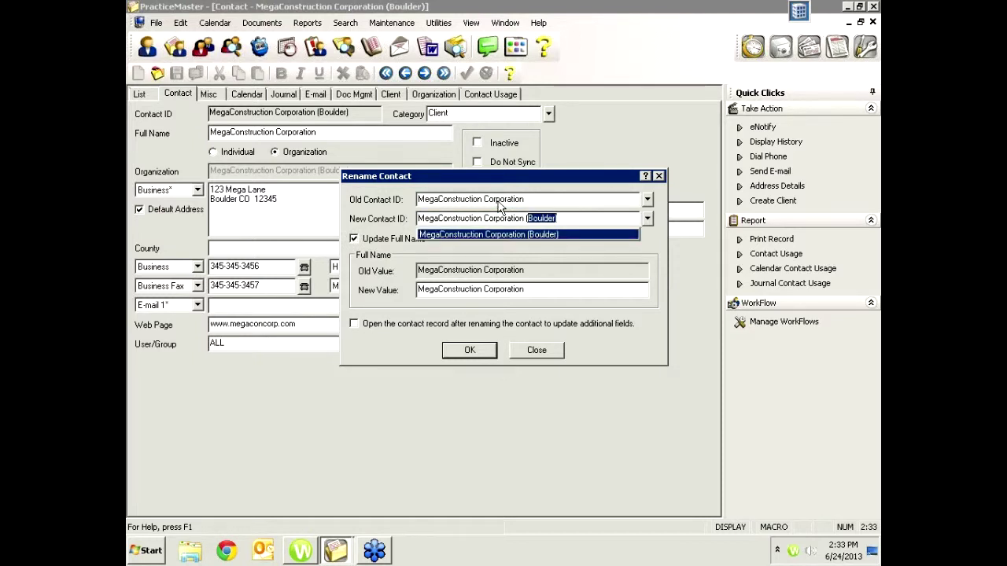
type("Manhatt")
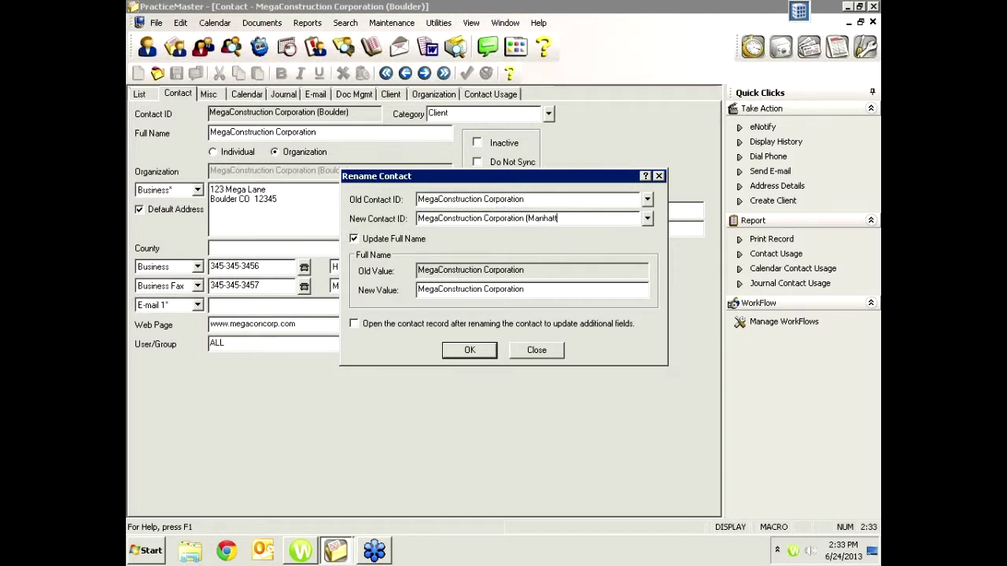
type("an)")
left_click(482, 354)
left_click(483, 353)
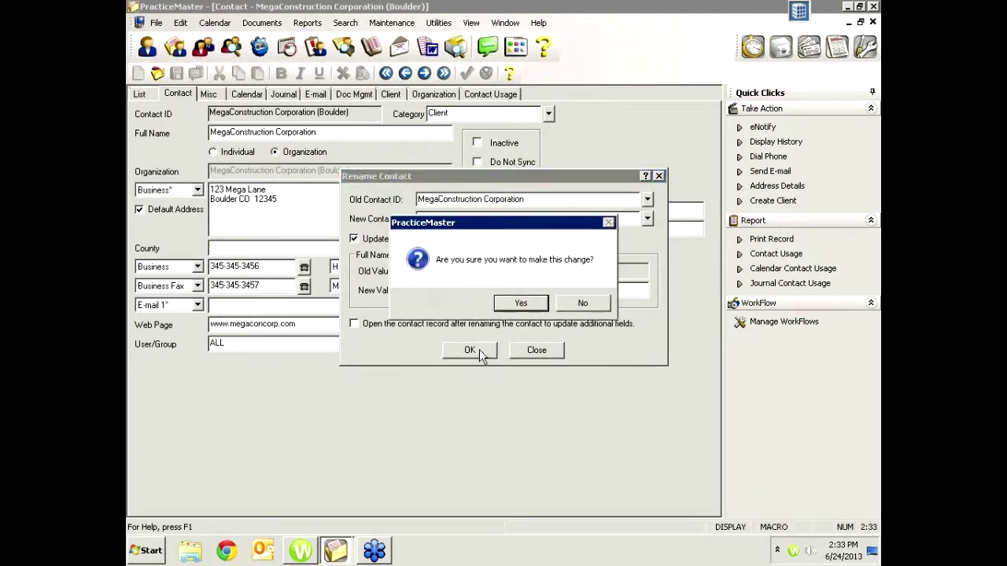
left_click(529, 307)
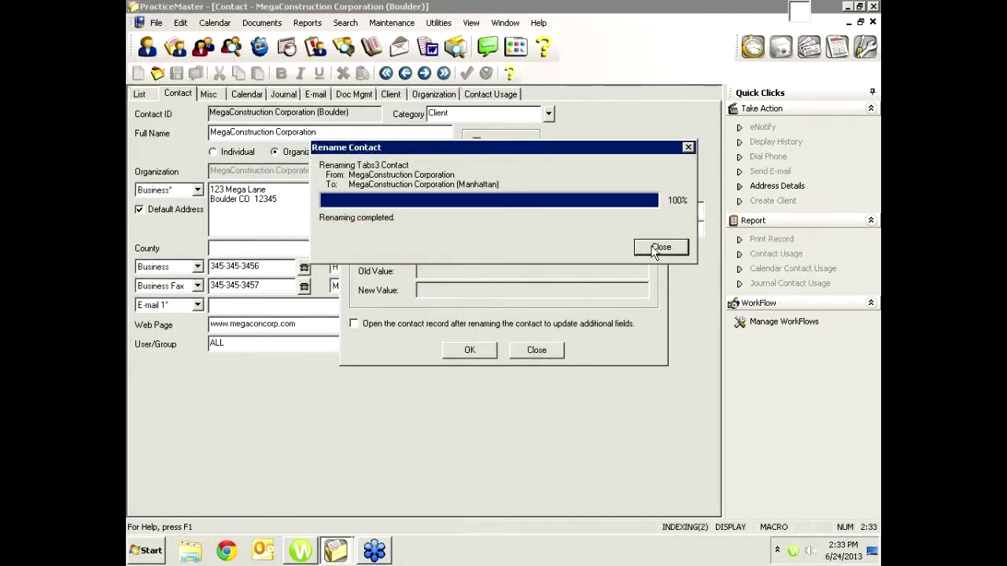
left_click(652, 250)
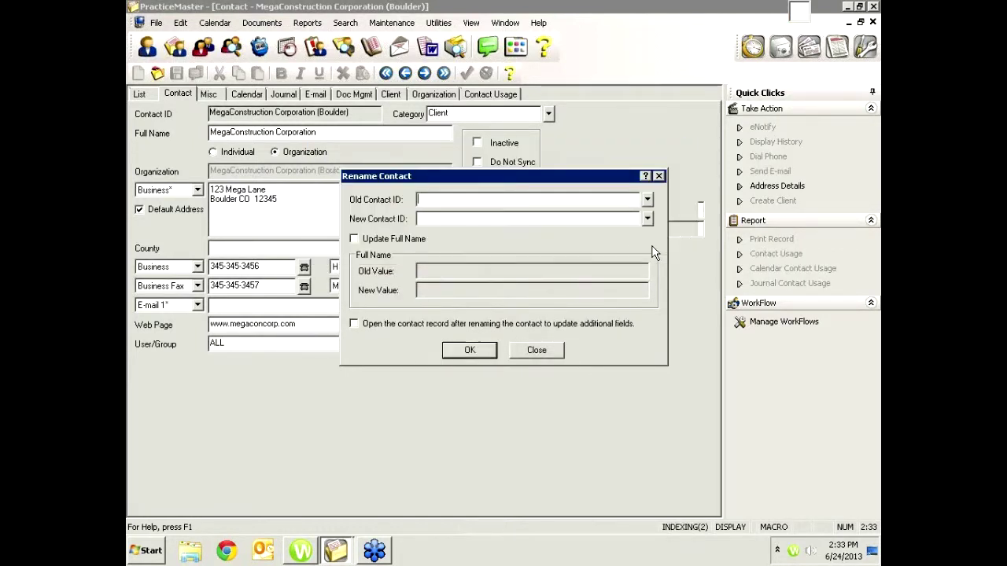
left_click(537, 351)
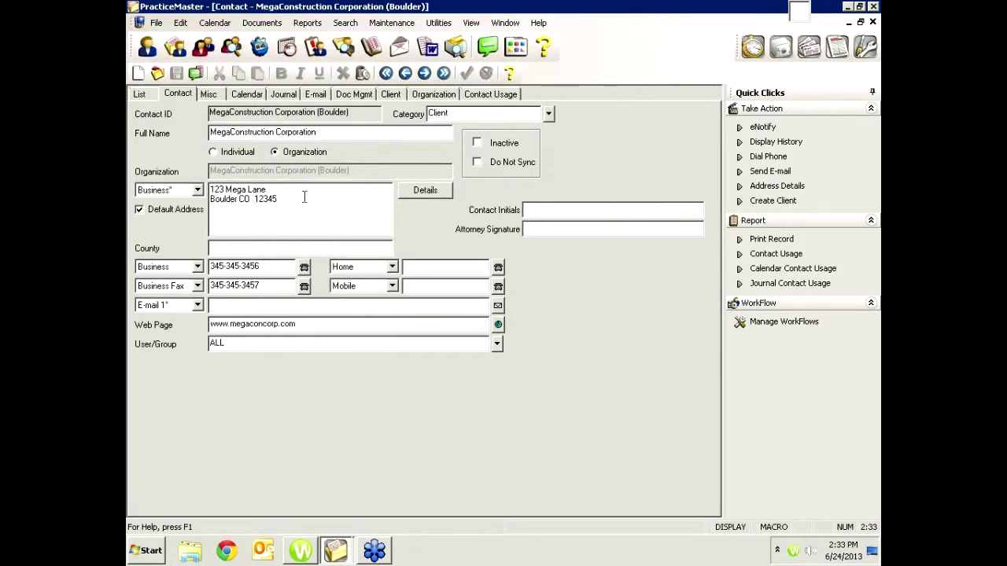
Return to the contact list, open Rename Contact for the Bennington & Morris attorney, and close it without renaming.
left_click(144, 95)
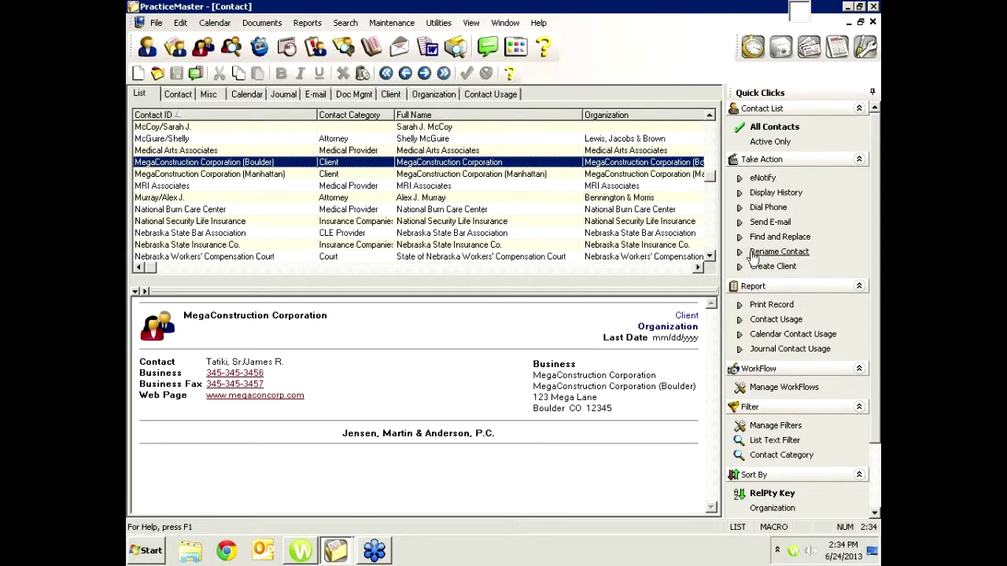
left_click(461, 198)
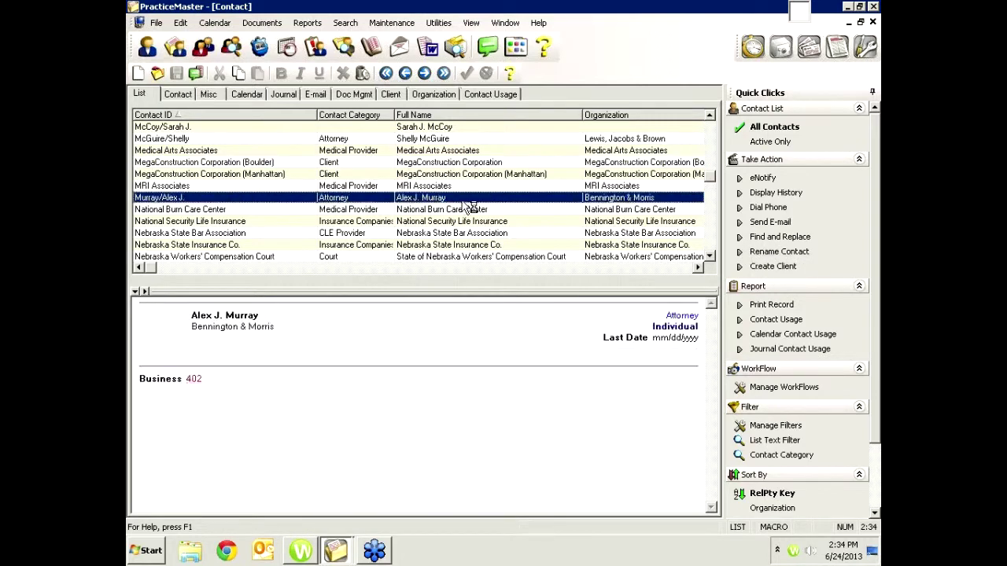
left_click(777, 255)
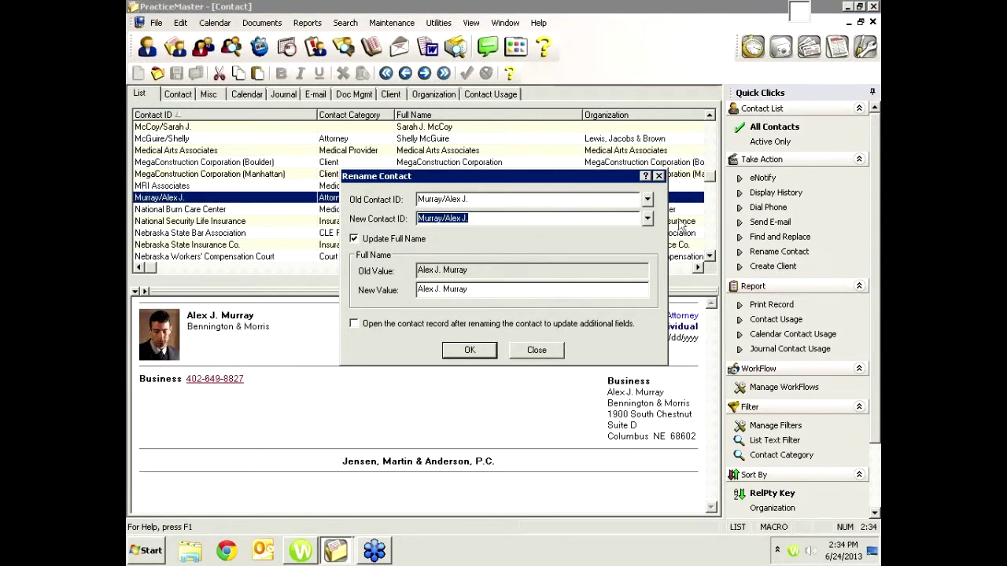
left_click(548, 350)
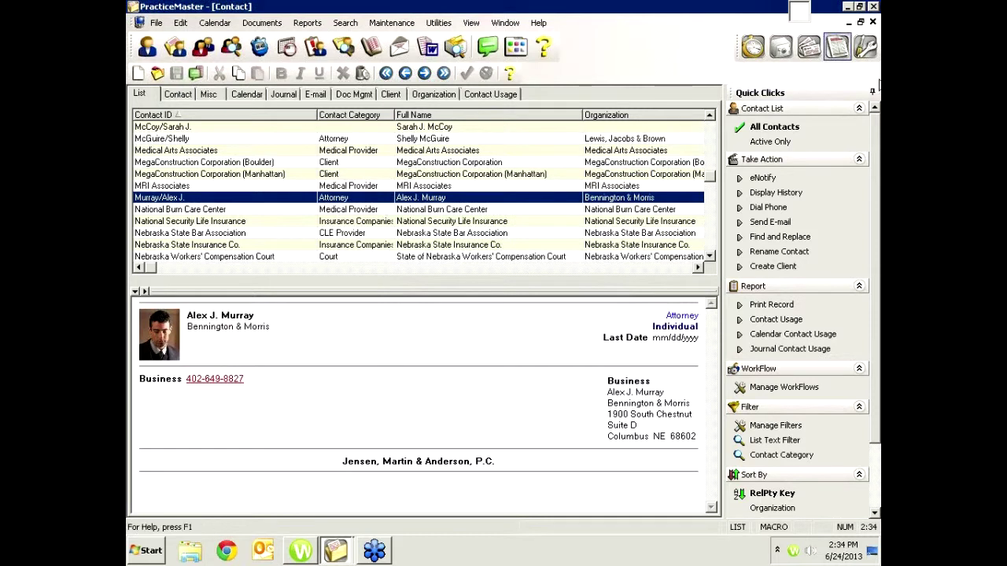
right_click(616, 198)
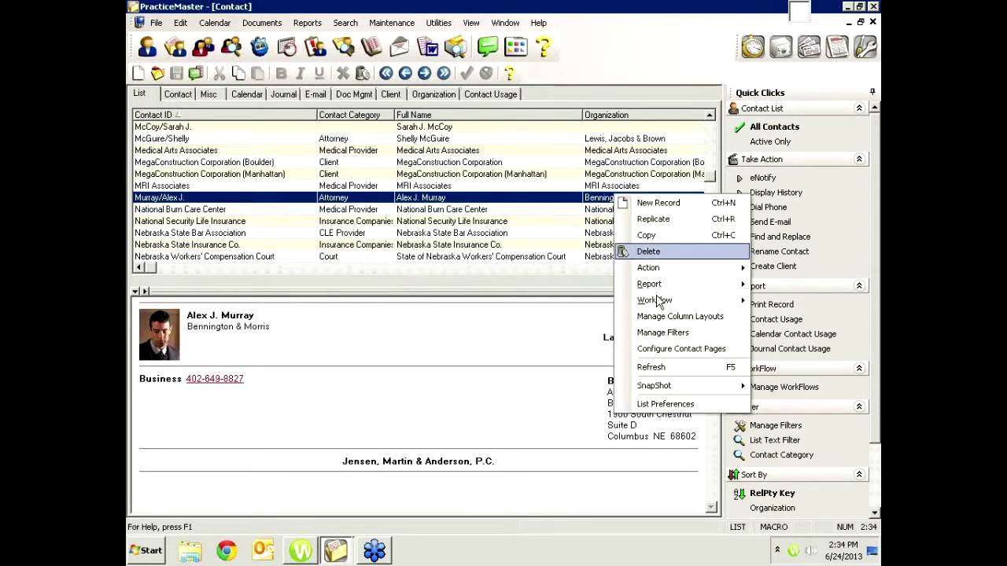
mouse_move(657, 271)
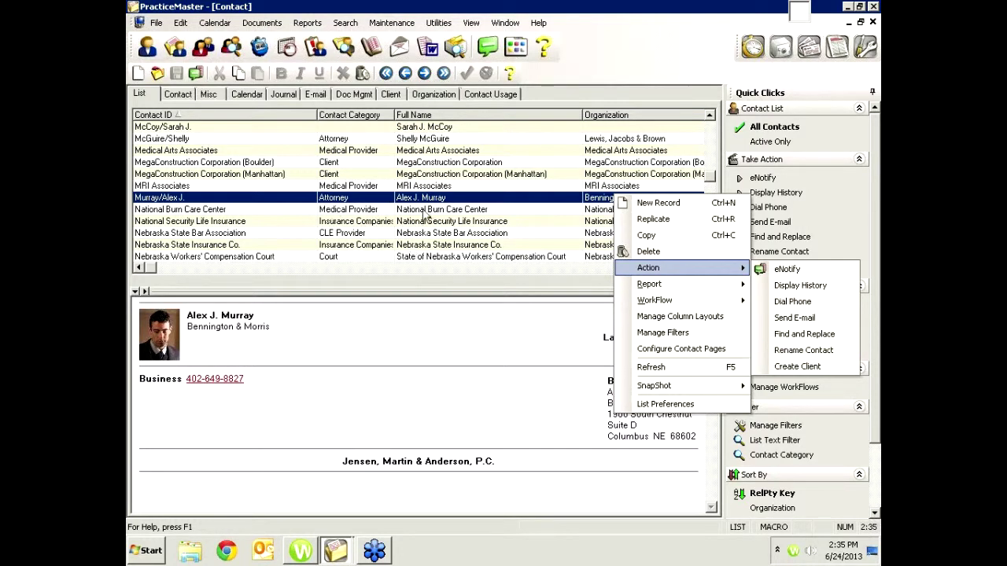
left_click(391, 23)
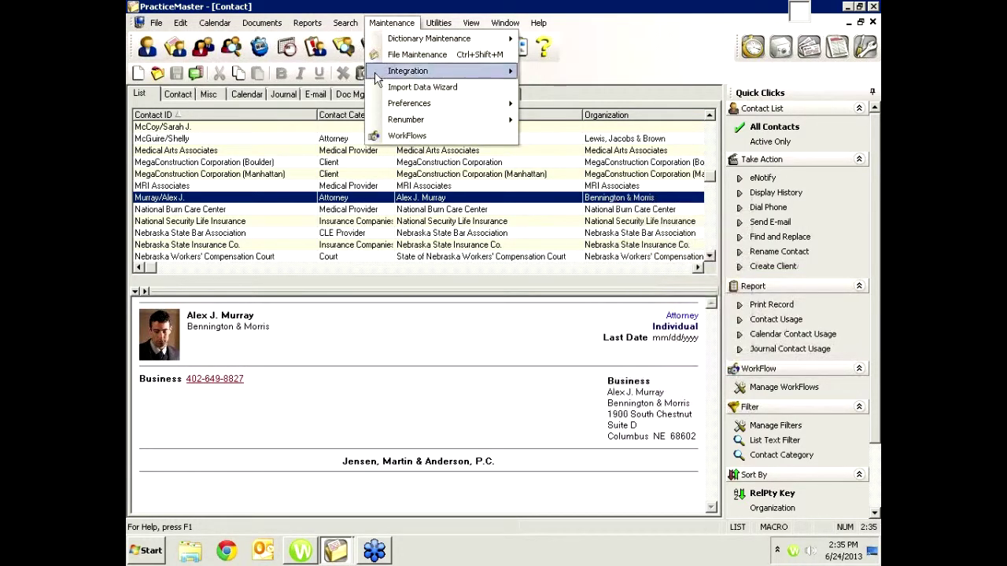
mouse_move(406, 122)
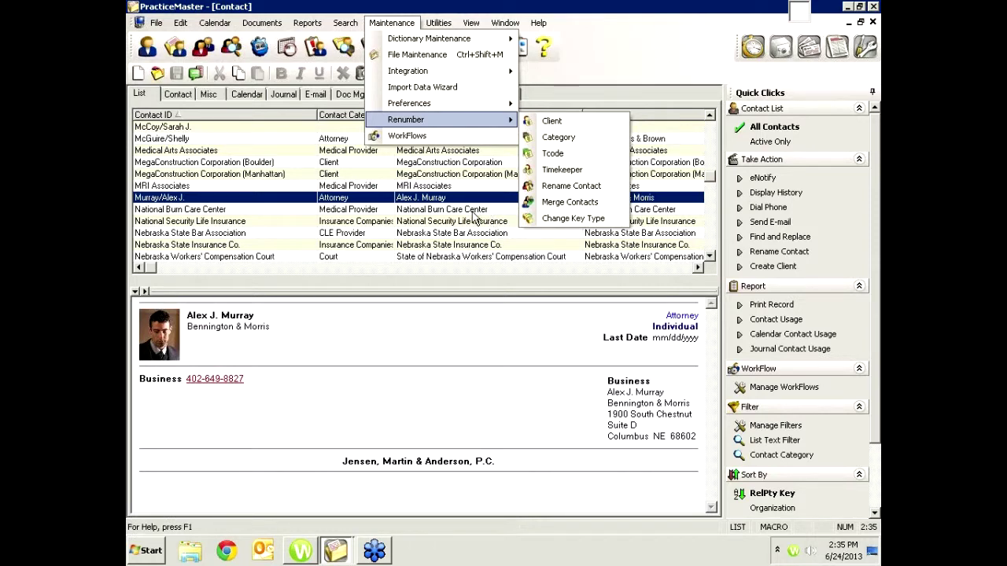
left_click(474, 212)
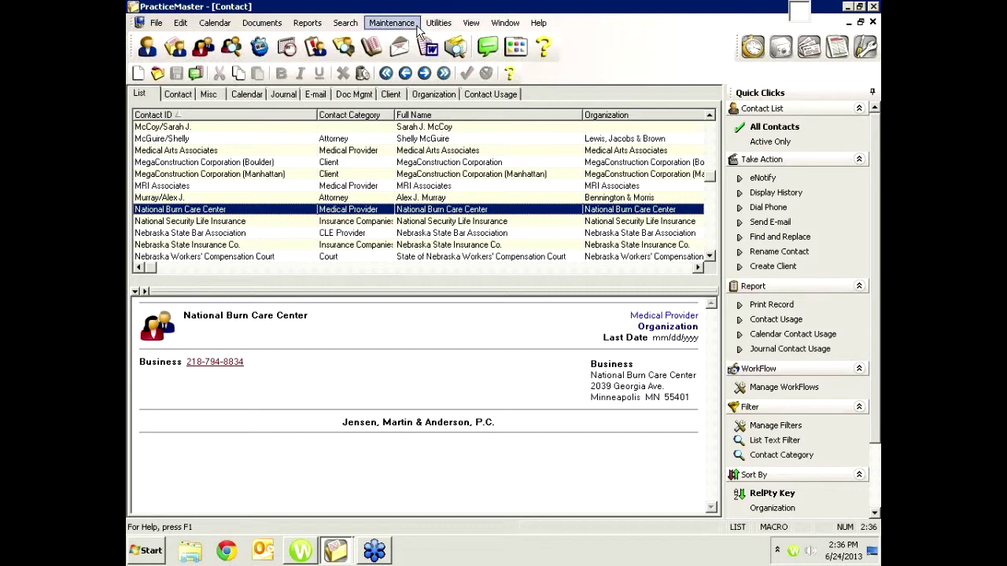
Locate the Duplicate Contacts report in the Report Writer with the reports sorted by title, and close the Report Writer without printing.
left_click(309, 26)
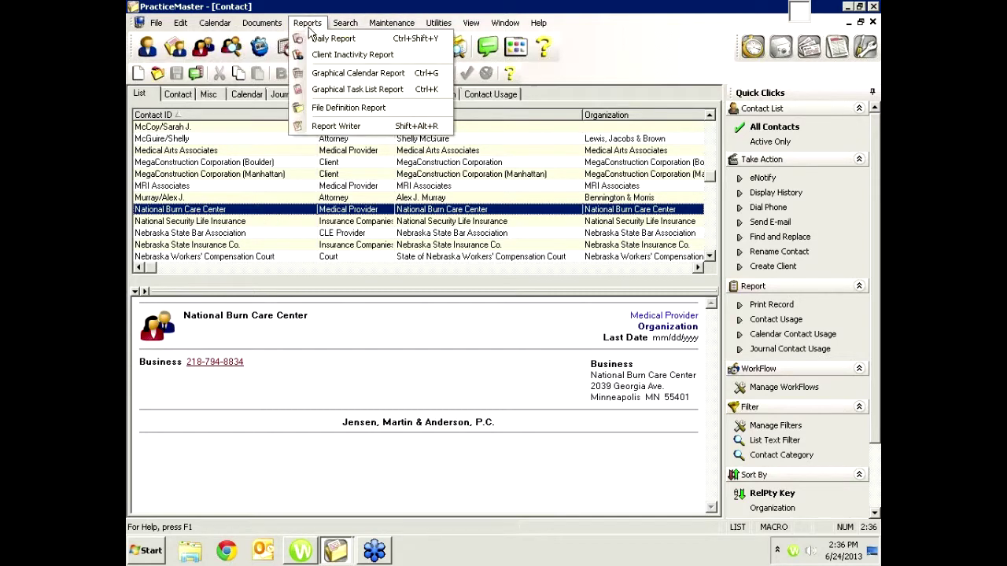
left_click(335, 126)
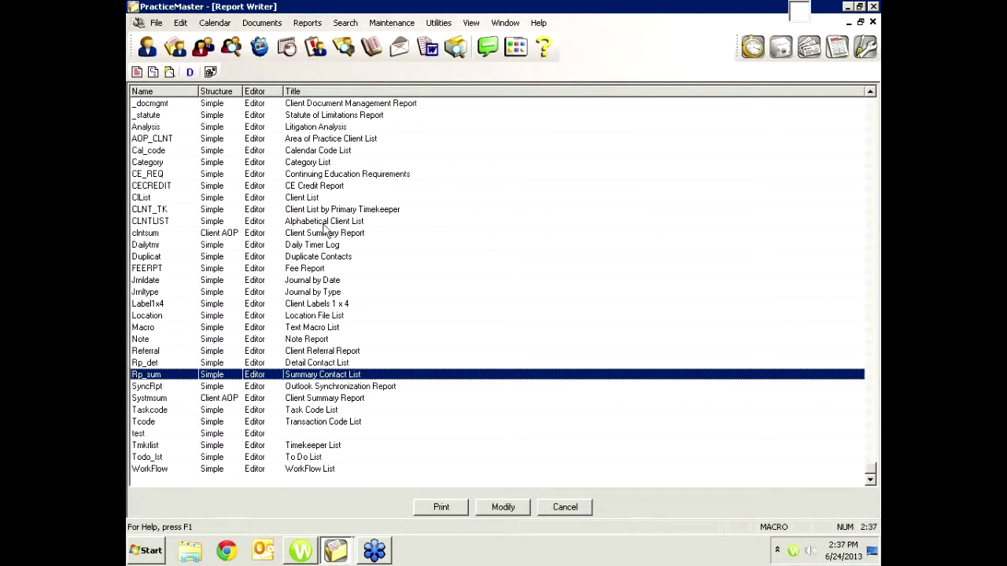
left_click(317, 91)
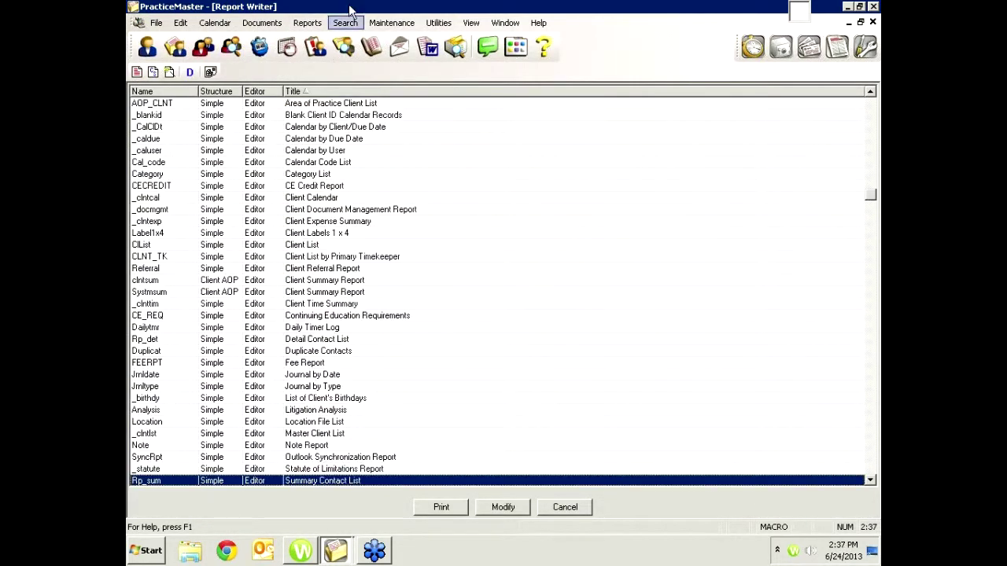
left_click(308, 23)
left_click(332, 129)
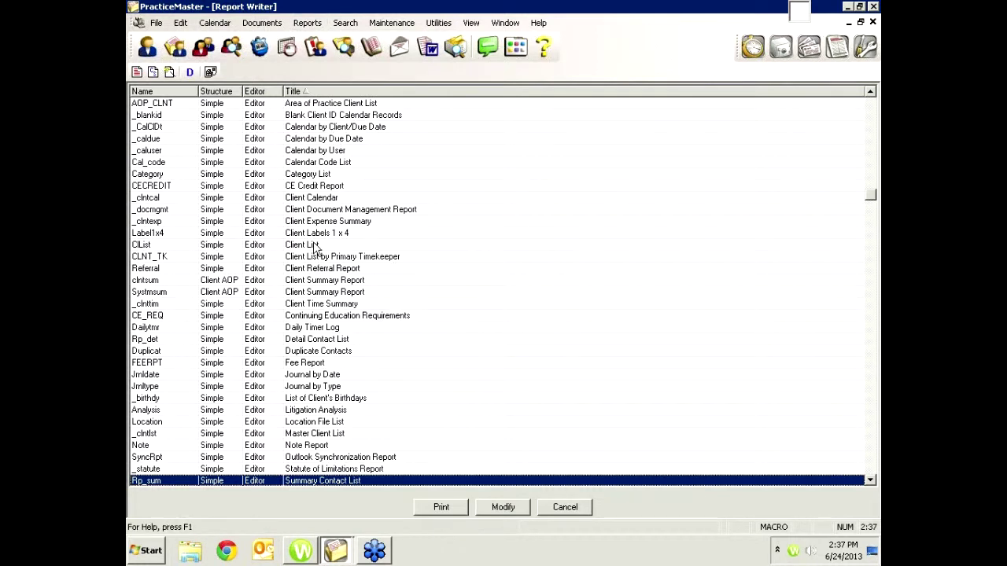
left_click(333, 354)
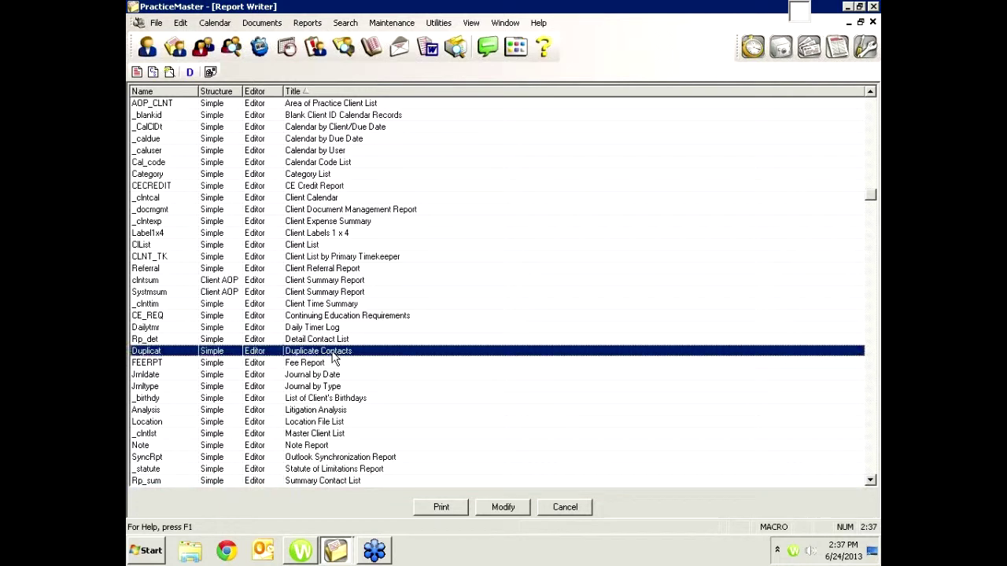
right_click(334, 359)
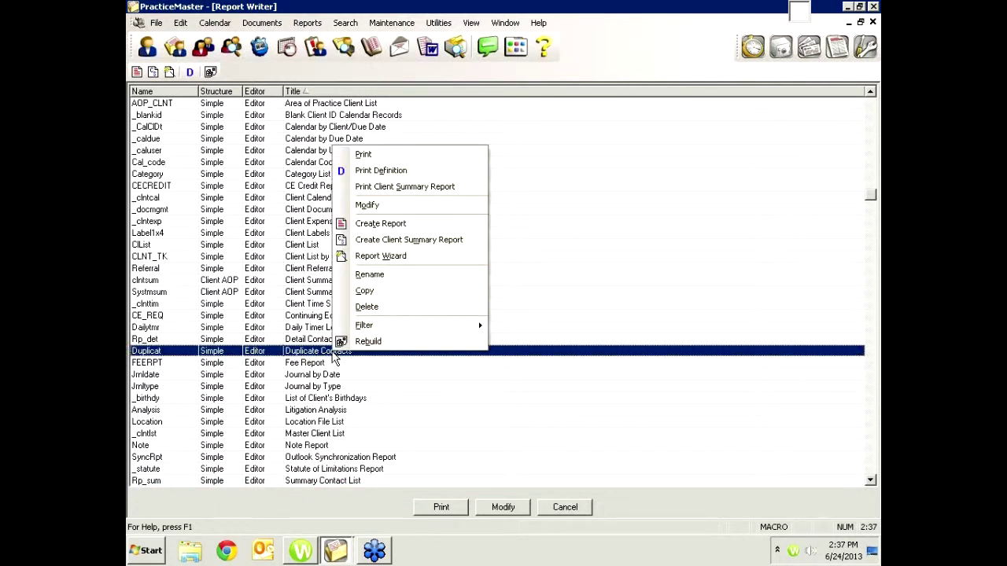
left_click(320, 359)
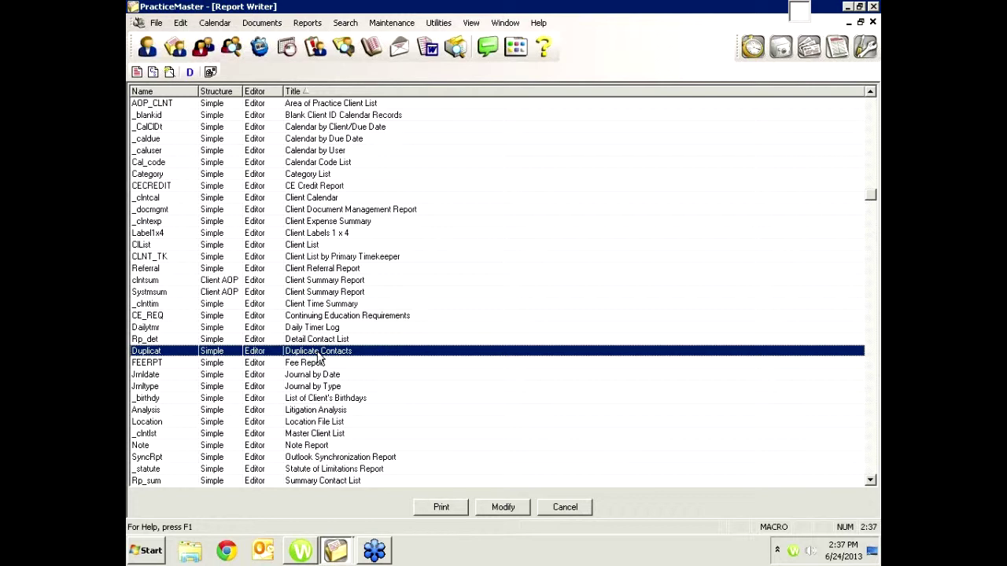
left_click(553, 507)
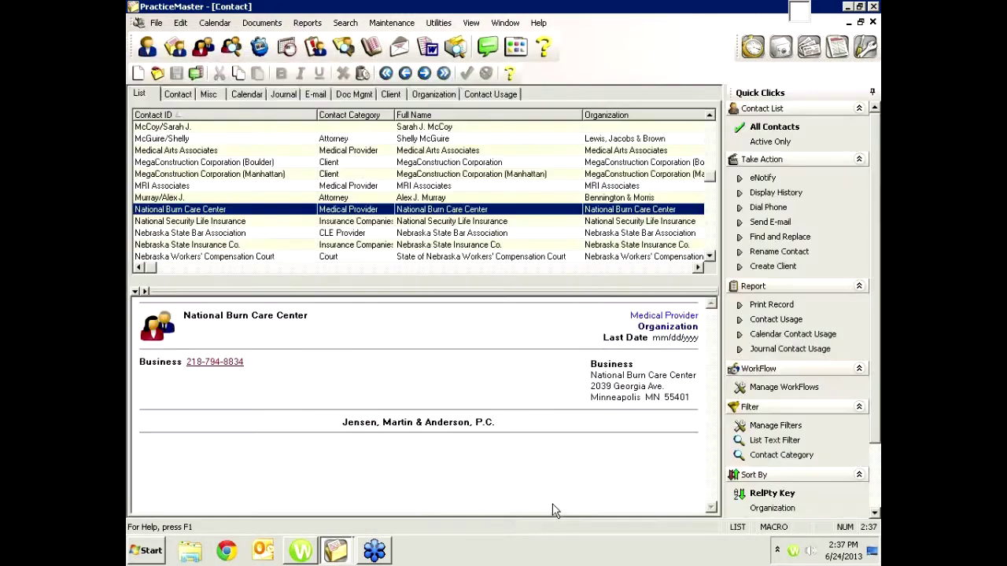
Browse the contact list from its first record down to the individual attorney at Lewis, Jacobs & Brown, examining contact details for possible duplicates.
left_click(186, 128)
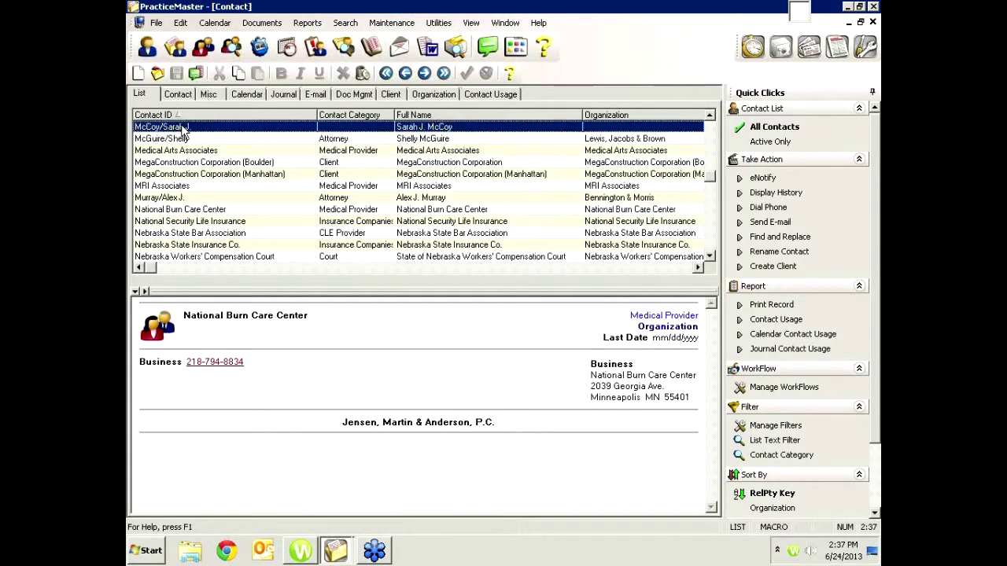
key("Home")
right_click(207, 145)
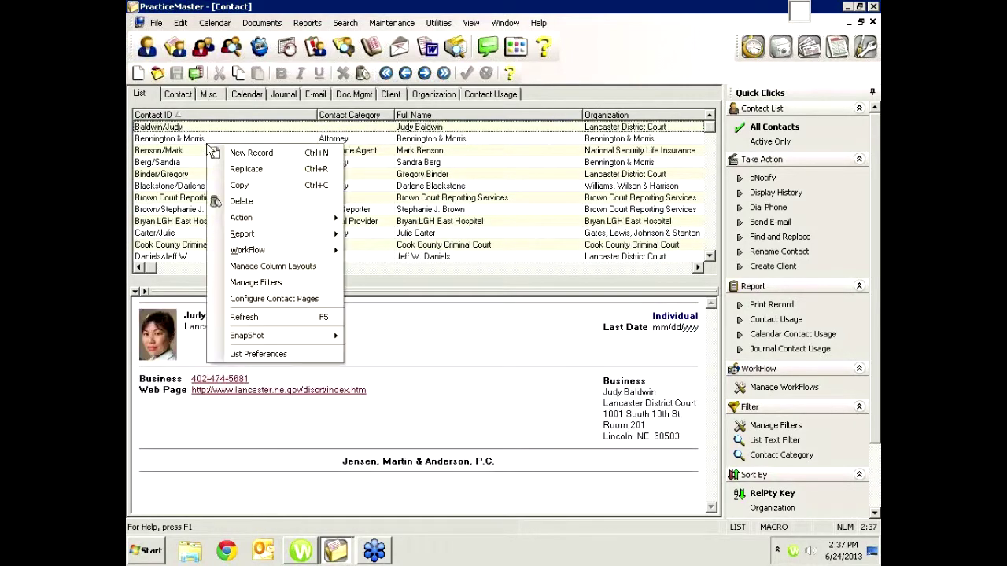
key("Escape")
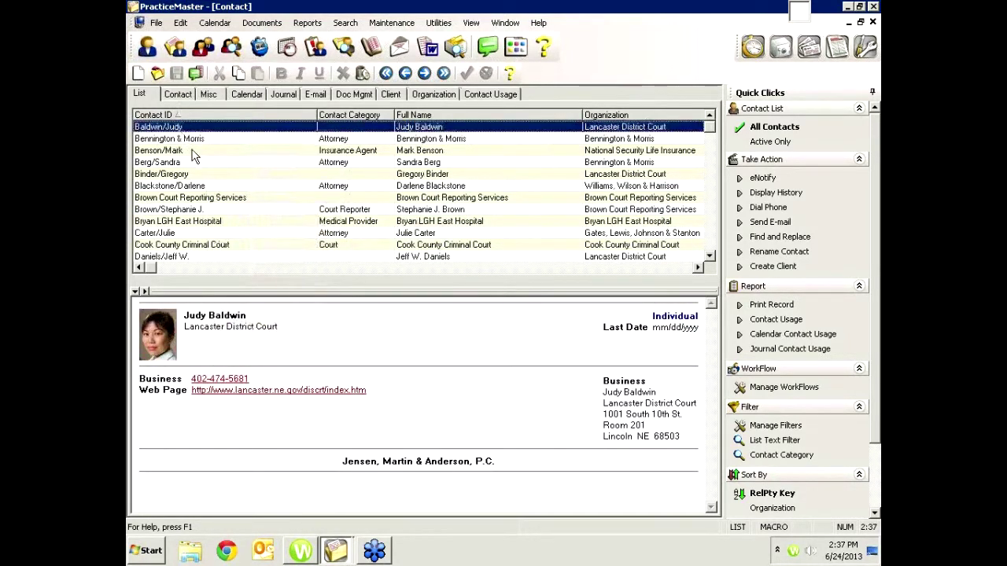
scroll(192, 154, "down", 4)
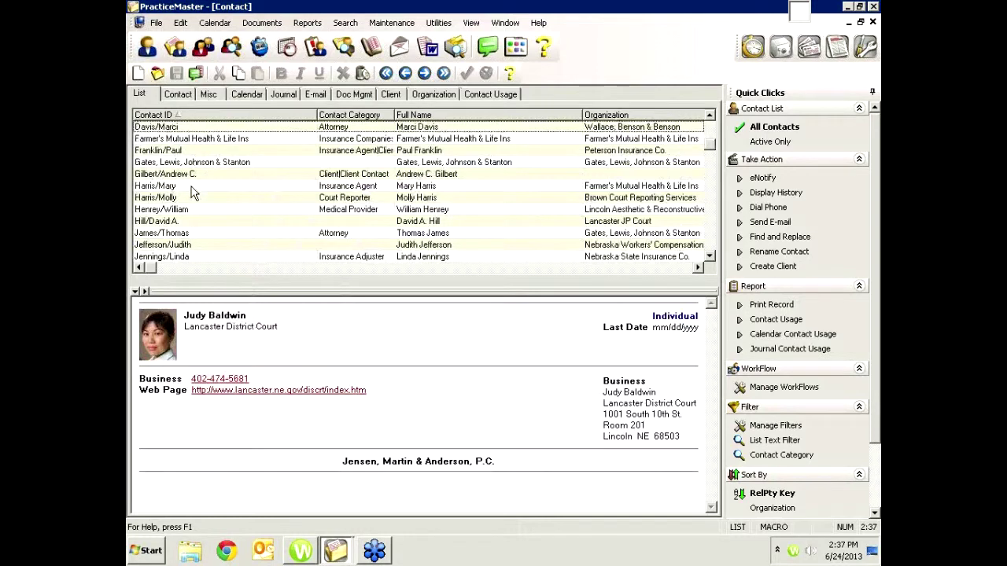
left_click(197, 187)
left_click(200, 197)
left_click(202, 220)
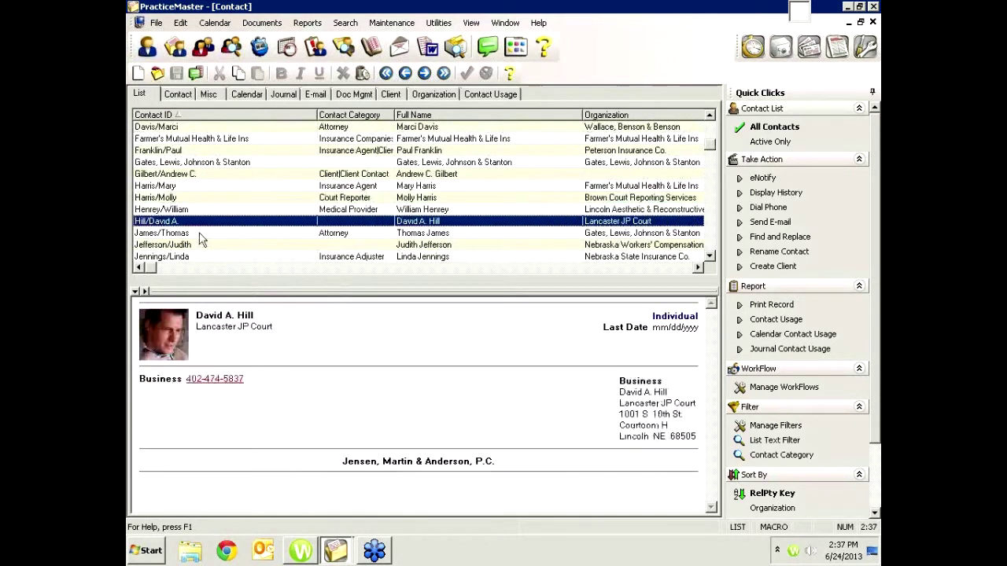
left_click(201, 233)
scroll(200, 235, "down", 3)
left_click(200, 235)
scroll(201, 236, "down", 3)
left_click(201, 235)
scroll(201, 236, "down", 3)
left_click(201, 233)
scroll(201, 234, "down", 3)
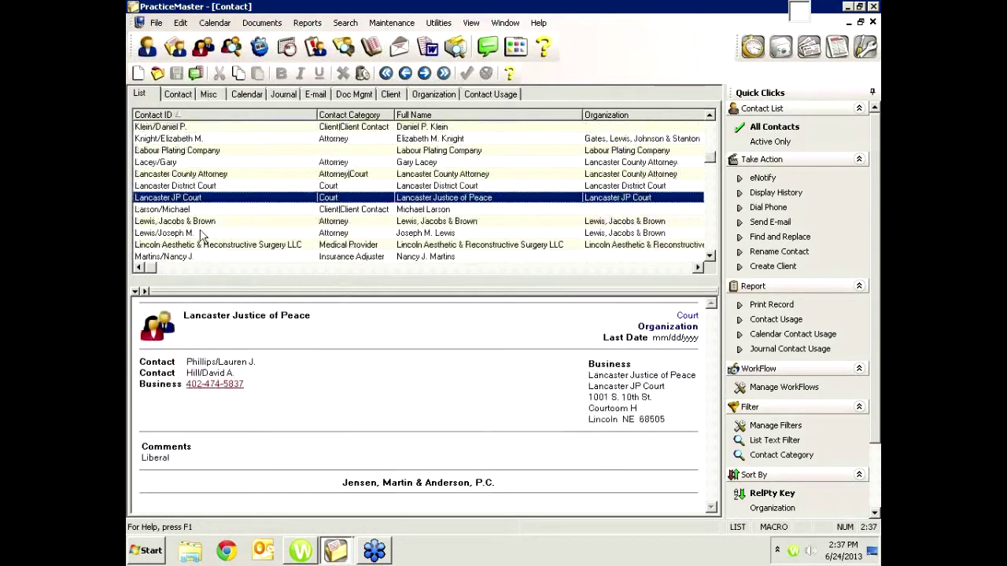
left_click(199, 224)
scroll(201, 232, "down", 3)
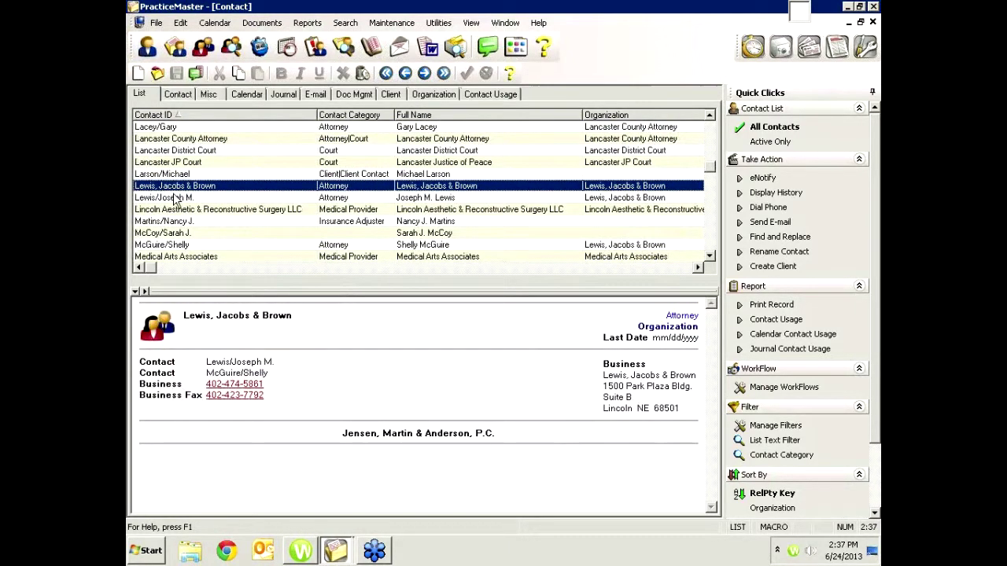
left_click(179, 198)
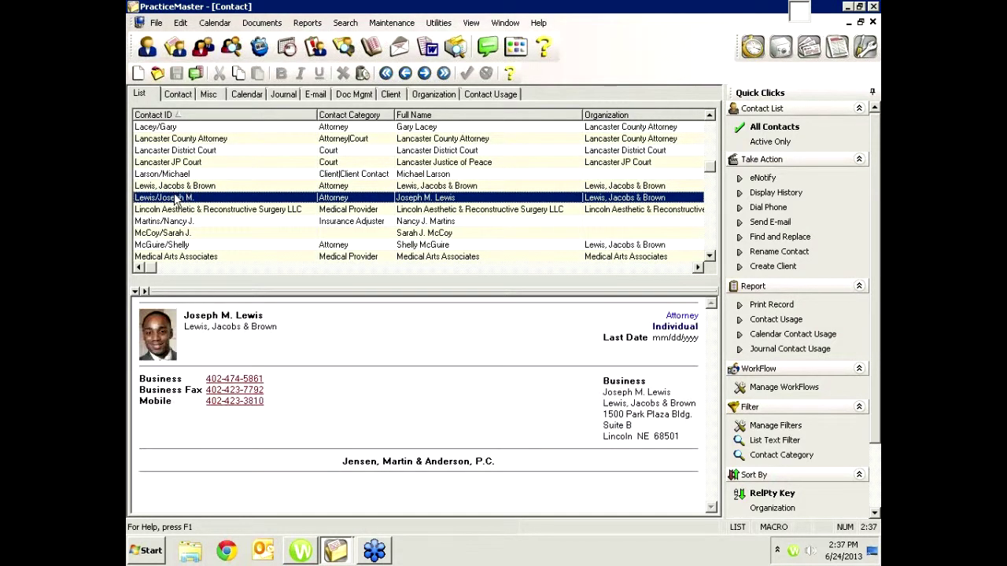